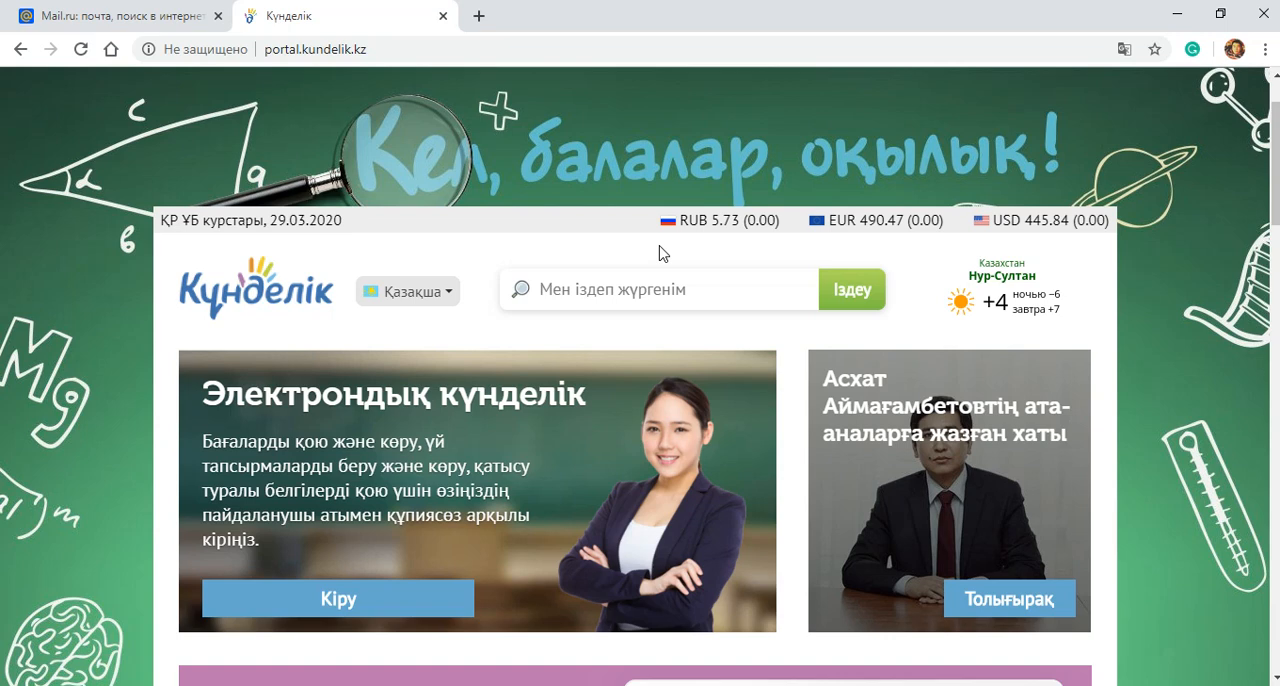
Step: Open the Kundelik.kz login page and enter the teacher's username
scroll(220, 400, down, 2)
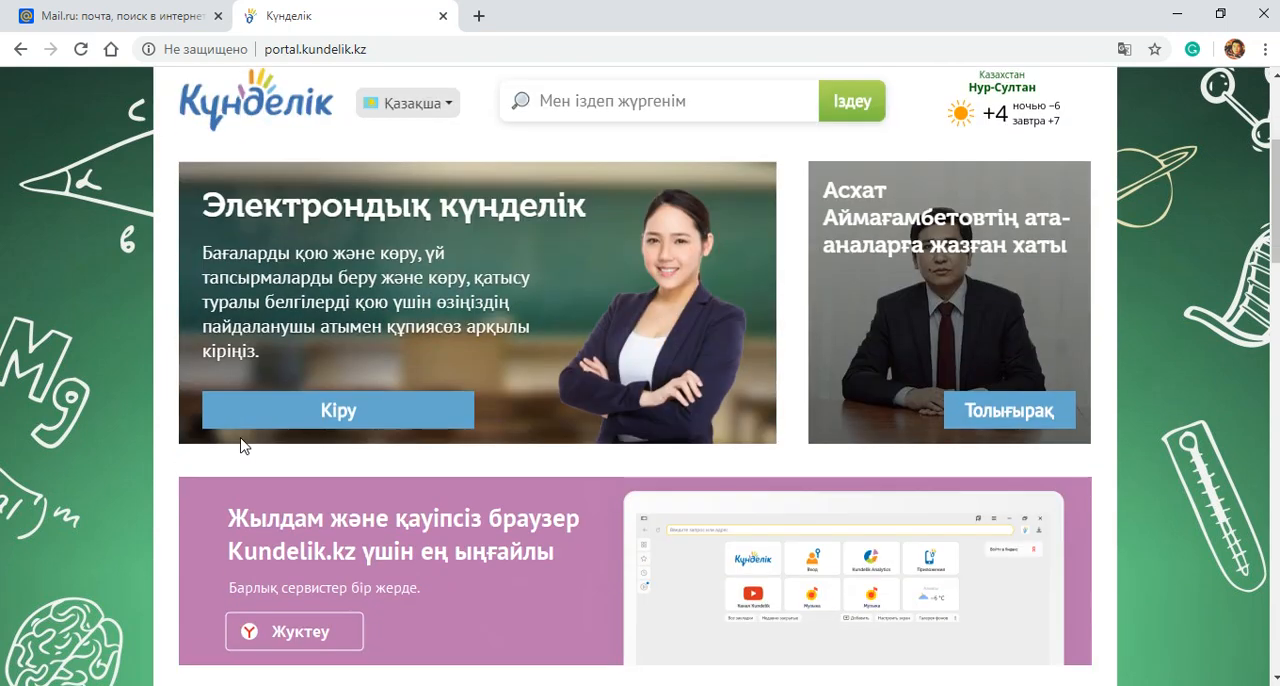
click(323, 412)
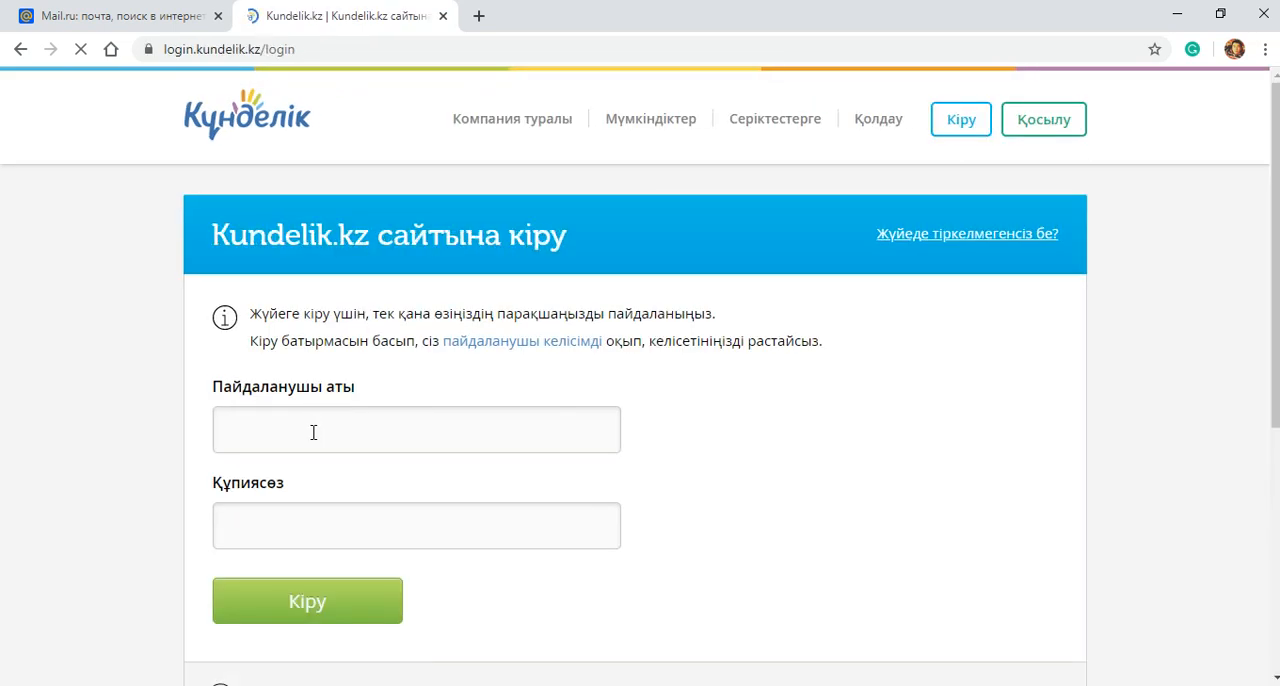
click(313, 432)
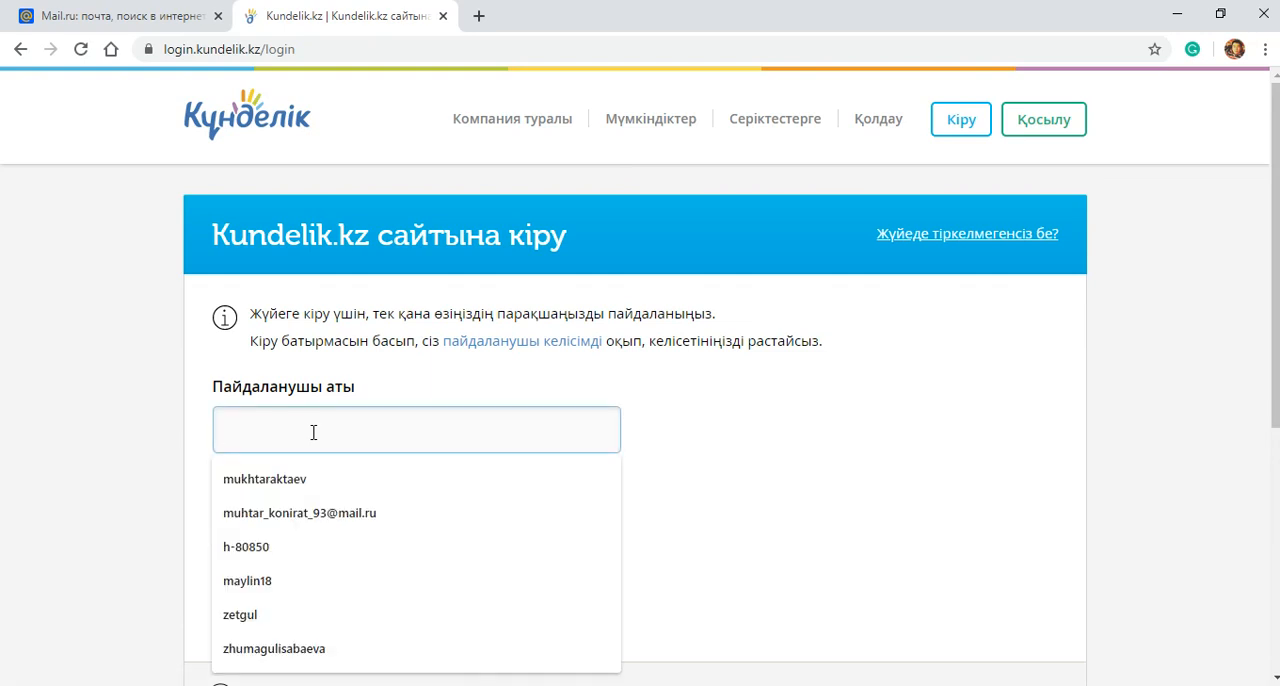
key(ctrl+v)
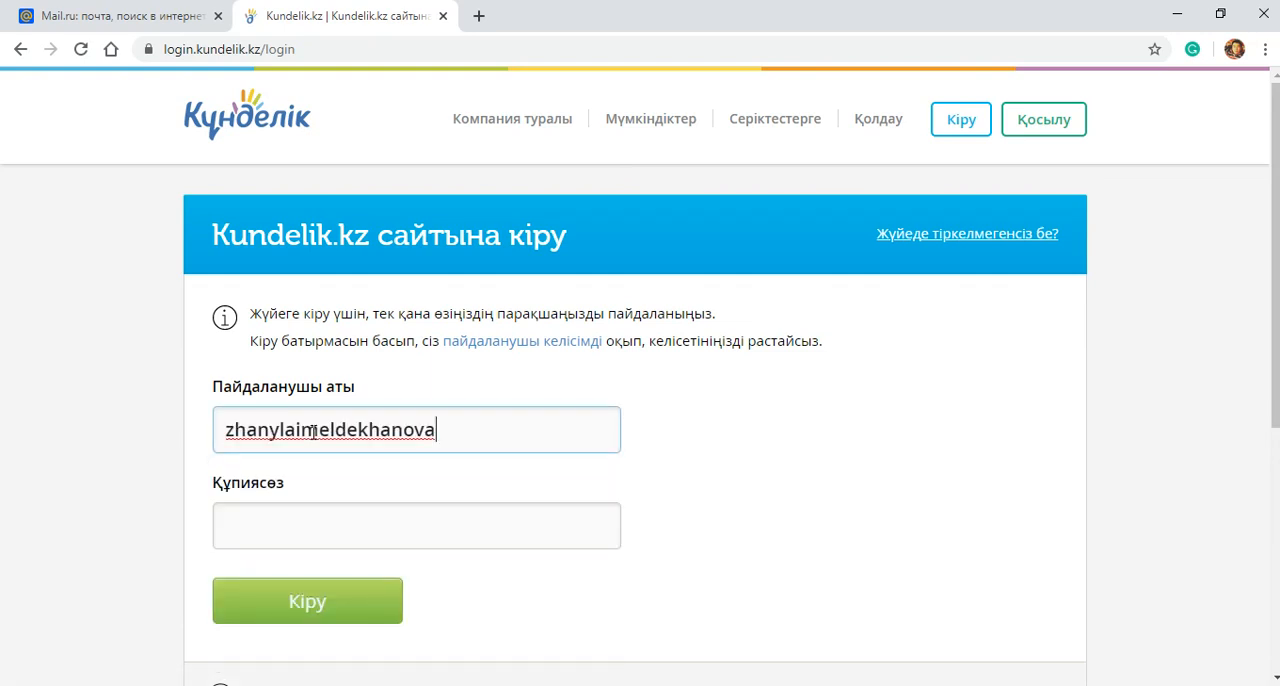
Step: Enter the account password (Құпиясөз) and sign in to the teacher account
click(258, 535)
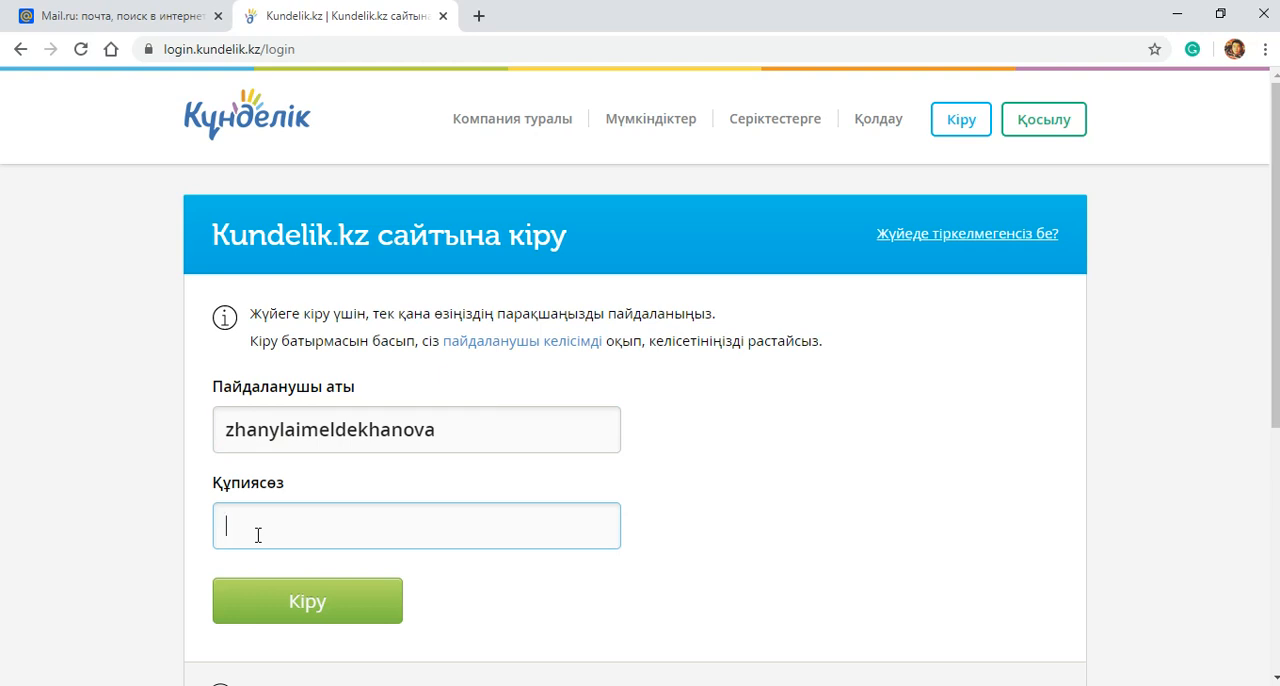
text(12345678901234)
click(285, 601)
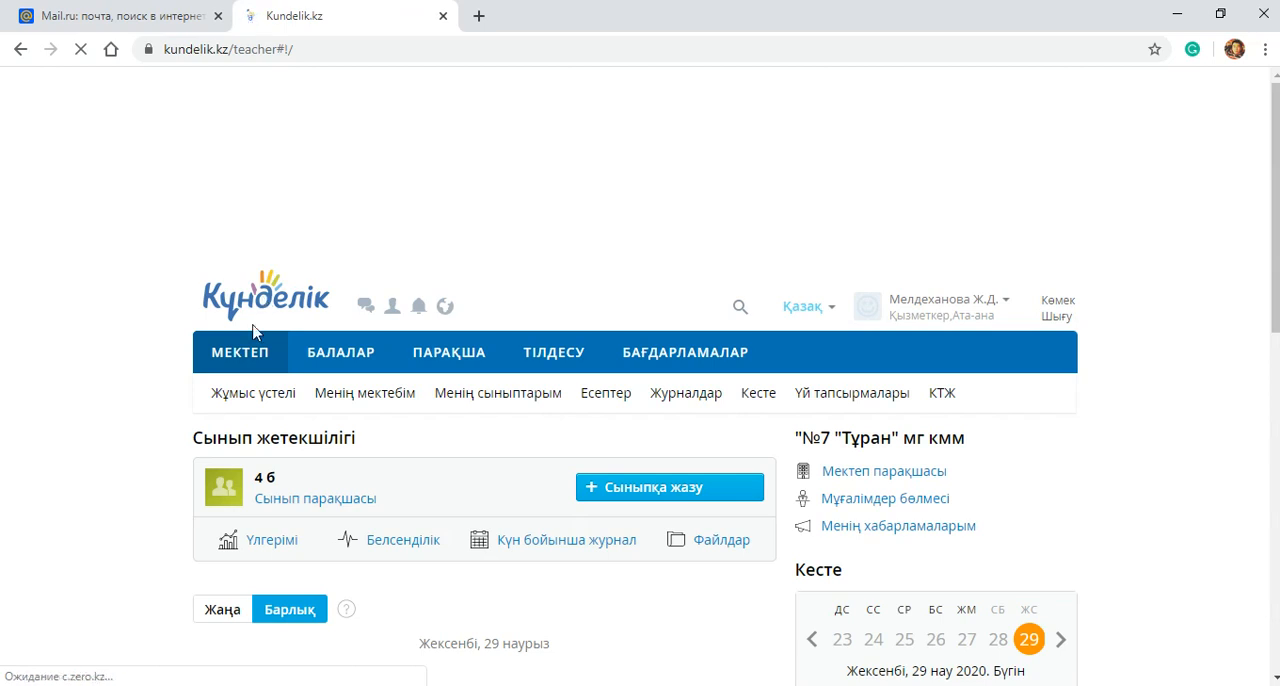
Step: Go to the Жұмыс үстелі page and open the Оқушылар list of class 4 б
scroll(252, 392, down, 3)
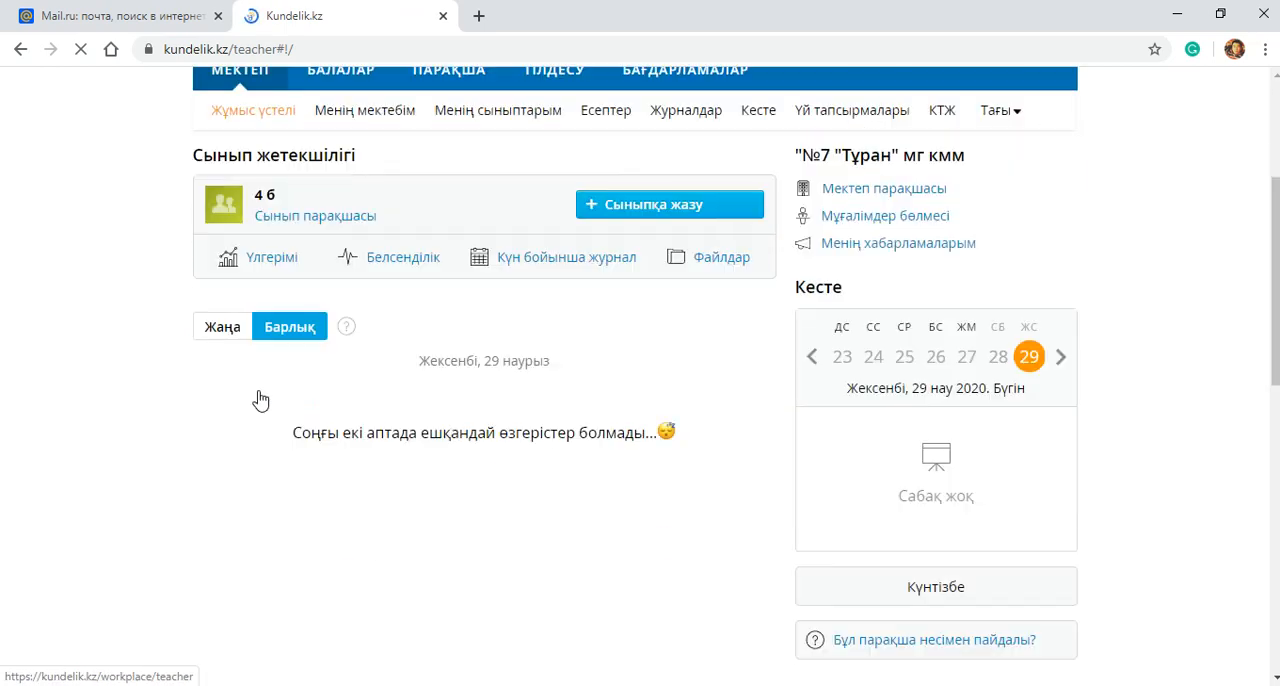
scroll(238, 300, up, 2)
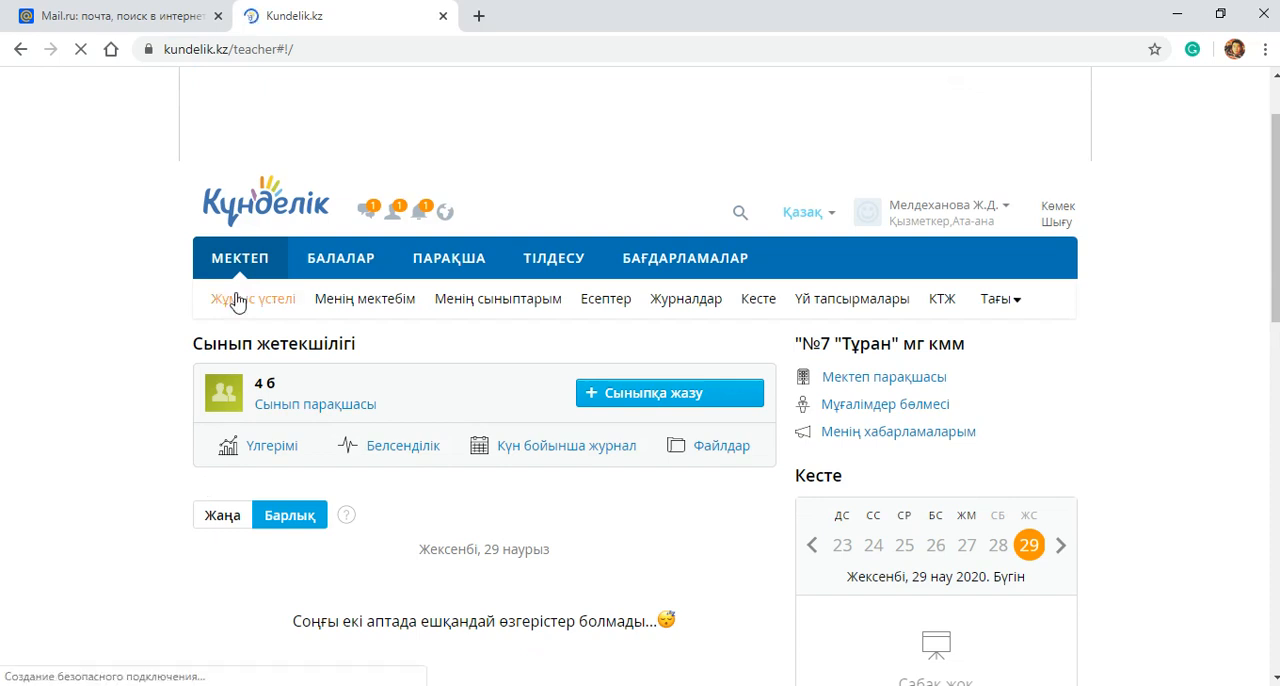
click(237, 300)
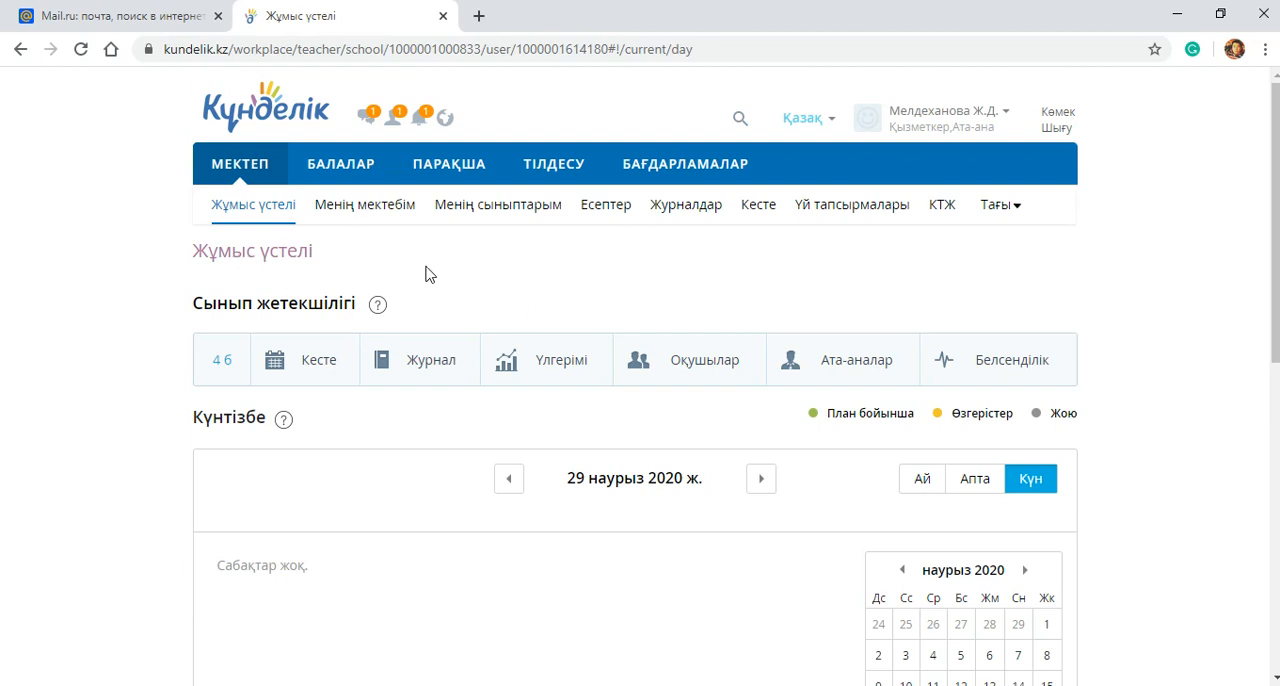
click(724, 374)
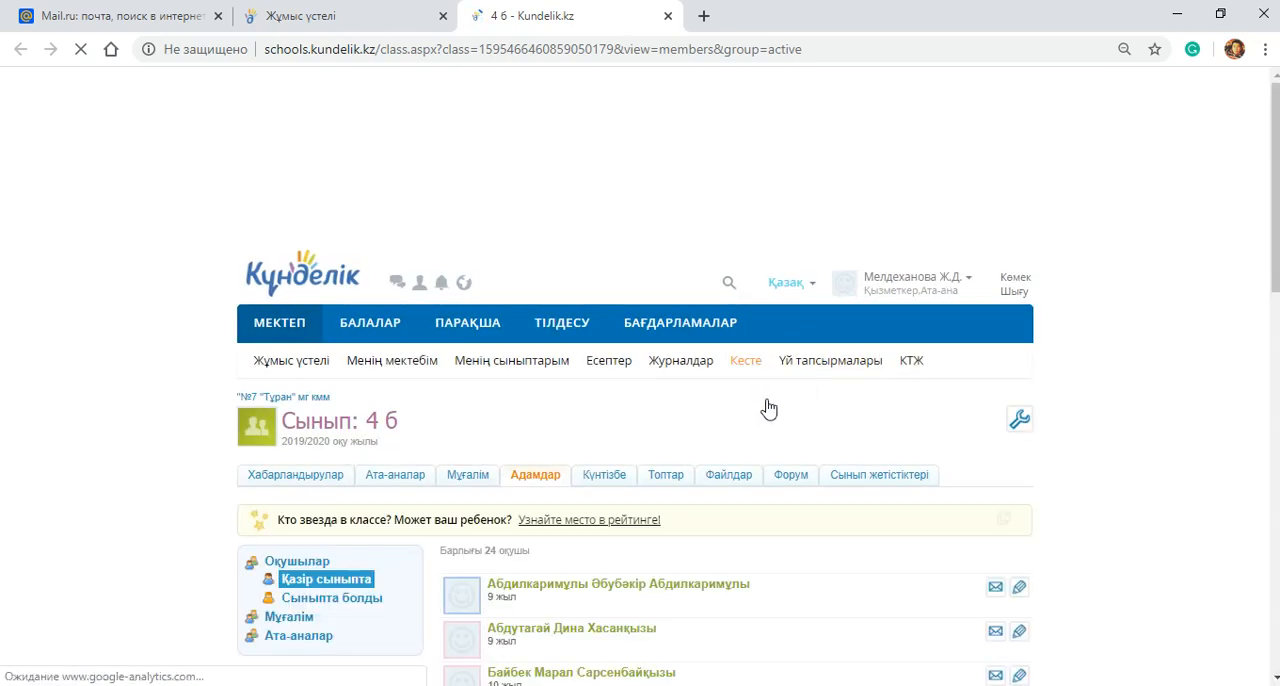
Step: Look through the class 4 б student list and open the edit page of the first student whose name is greyed out
scroll(650, 490, down, 3)
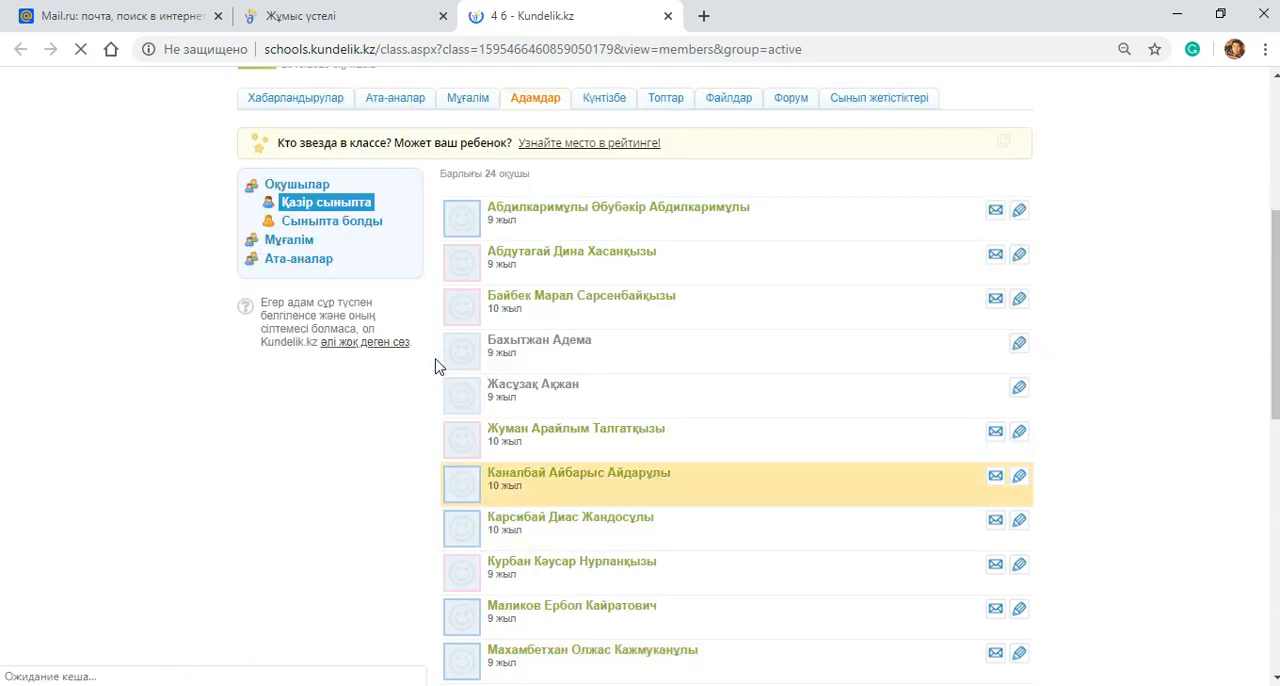
scroll(428, 389, up, 2)
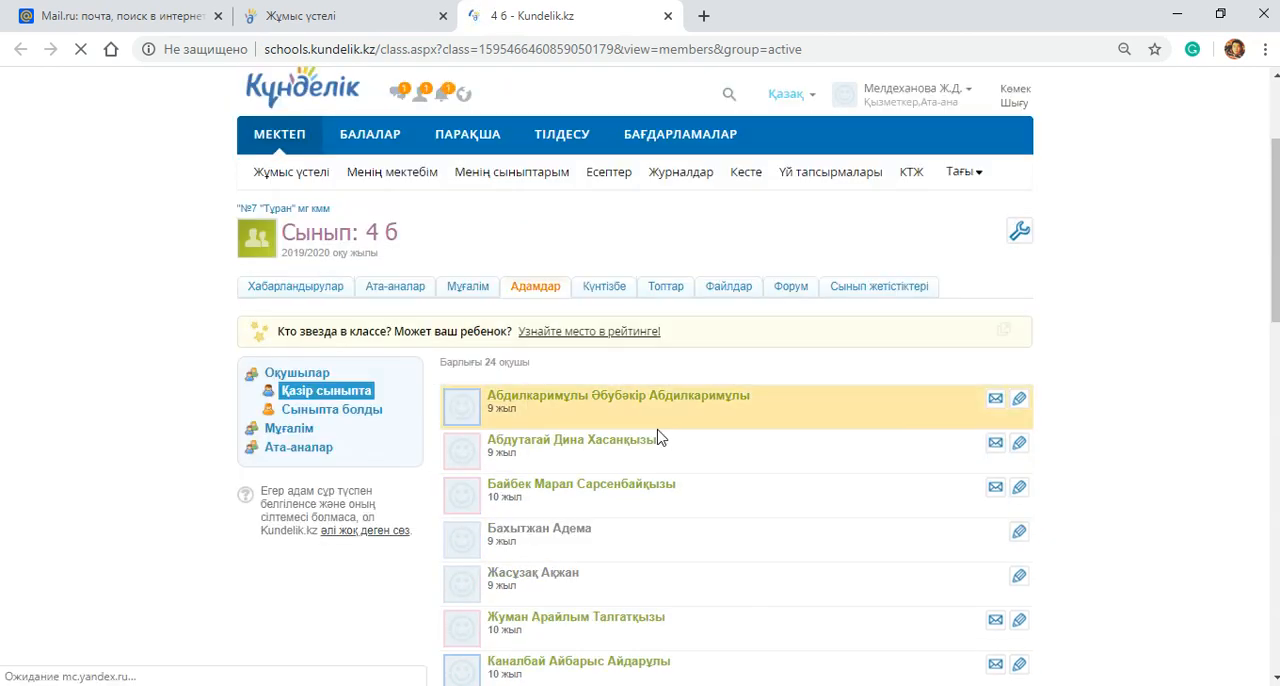
scroll(700, 480, down, 2)
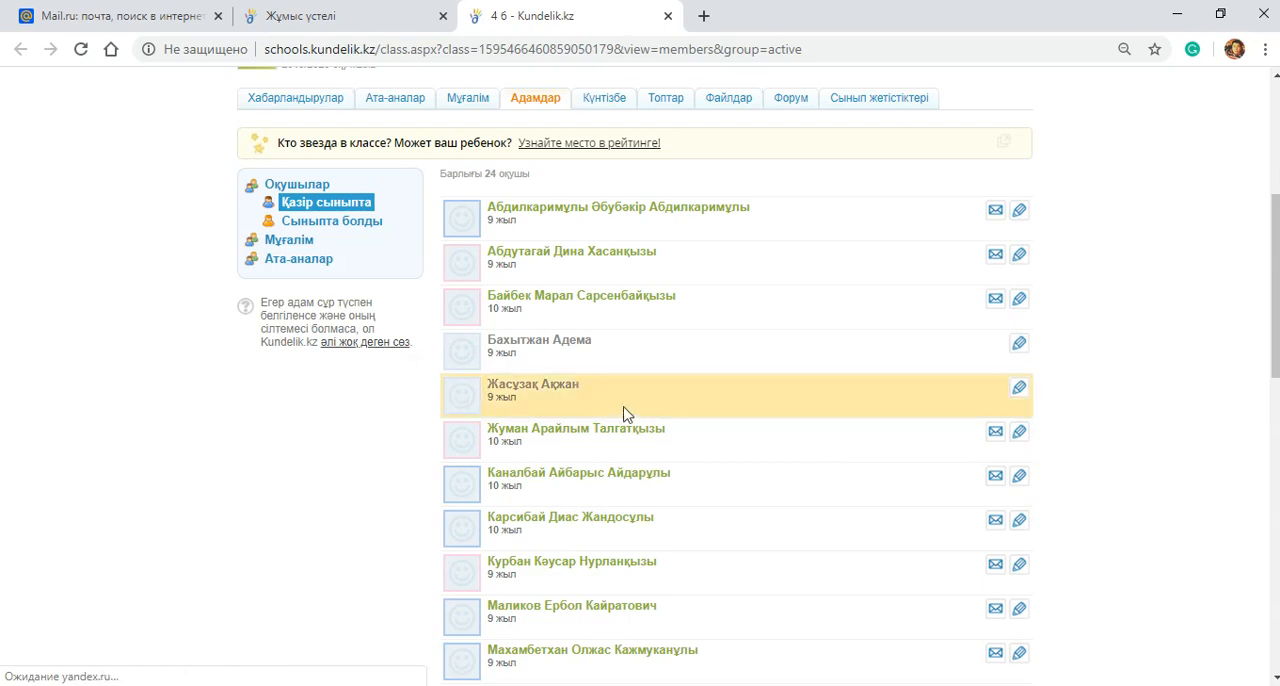
scroll(620, 386, down, 1)
scroll(720, 537, down, 8)
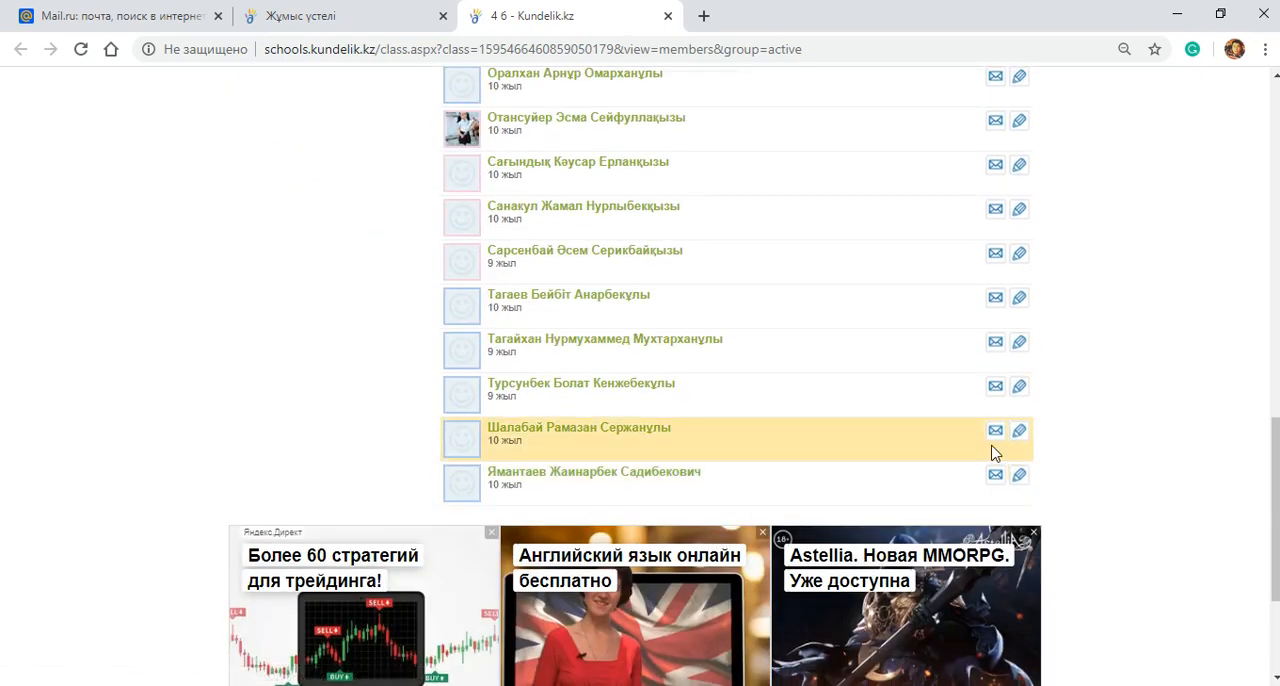
scroll(1000, 405, up, 4)
scroll(1000, 403, up, 5)
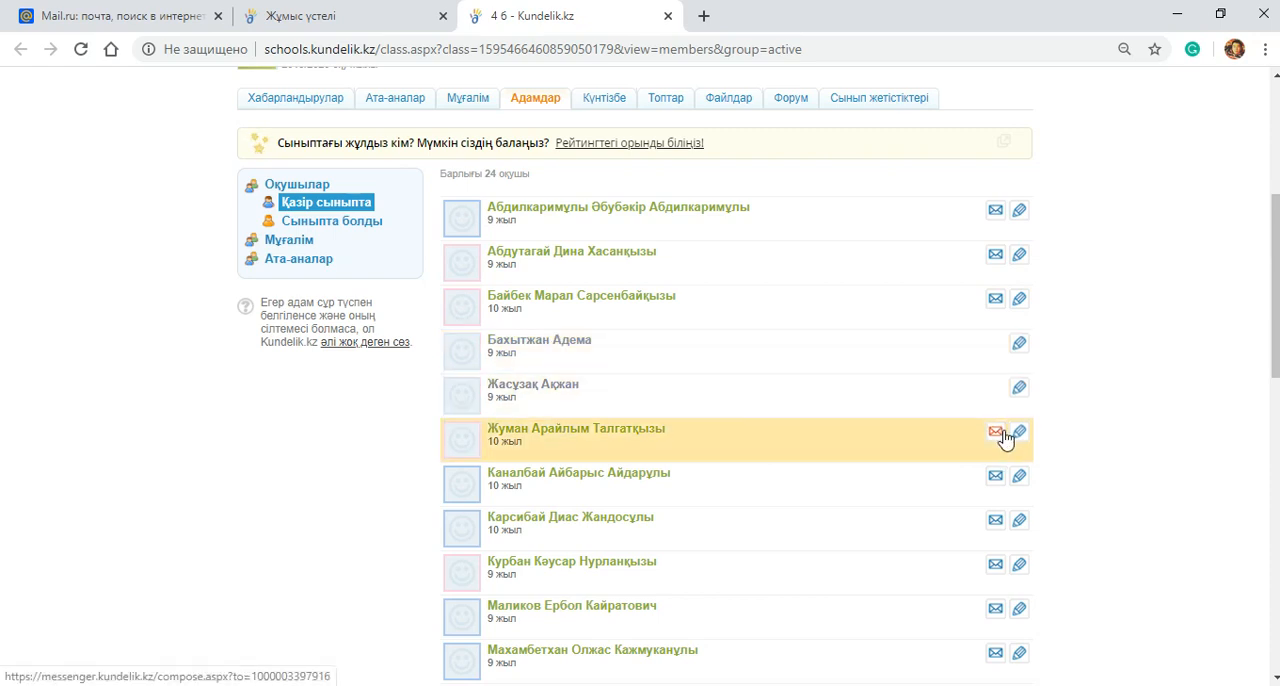
click(1018, 346)
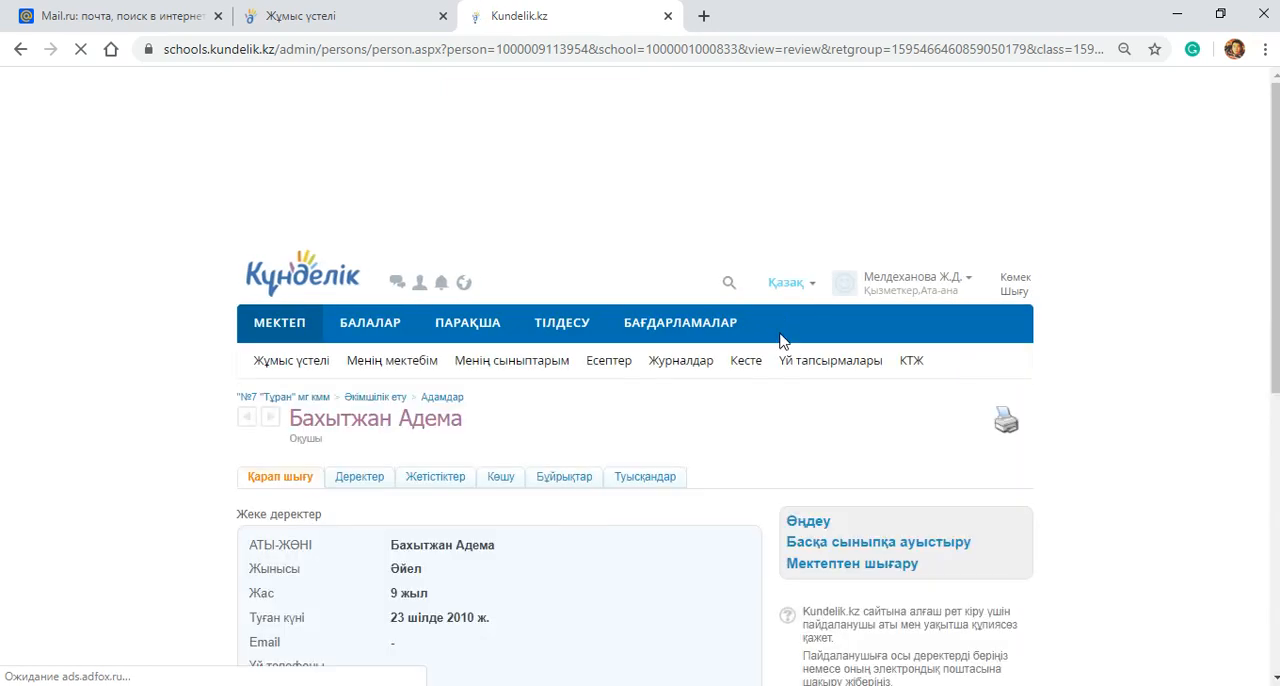
Step: Review the student's profile, including the username and temporary password given in the Сайтта section
scroll(414, 429, down, 5)
scroll(424, 445, up, 3)
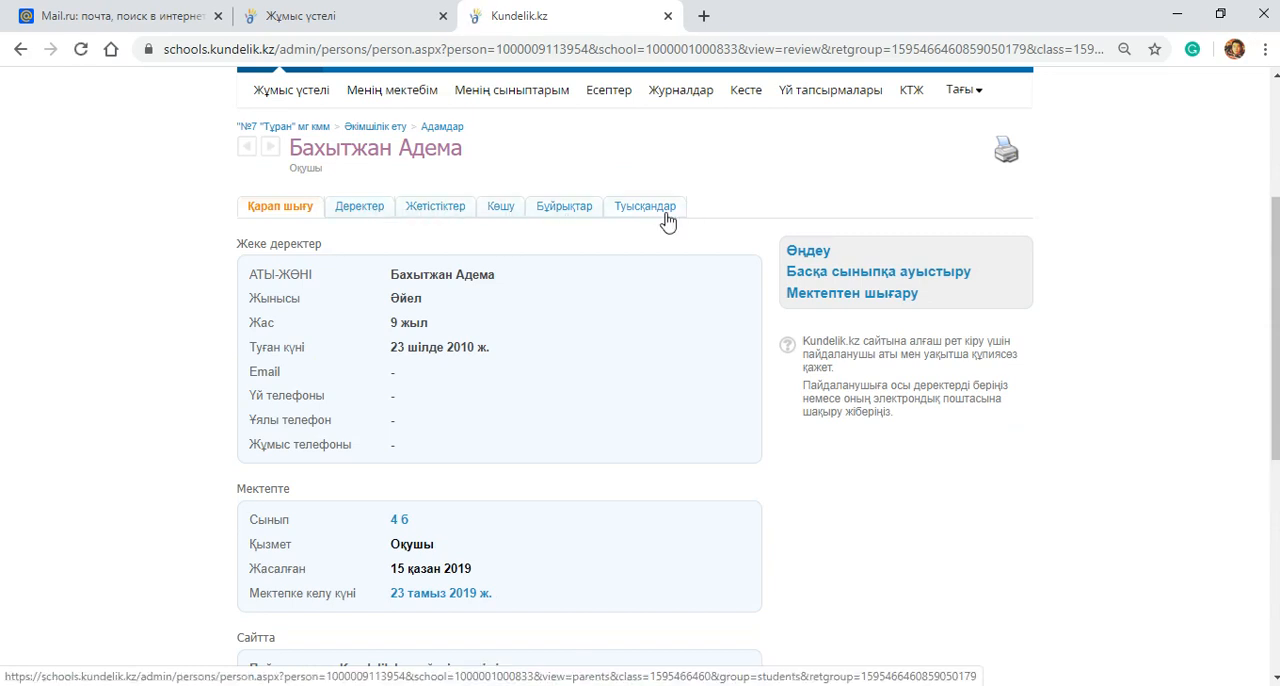
scroll(614, 394, down, 2)
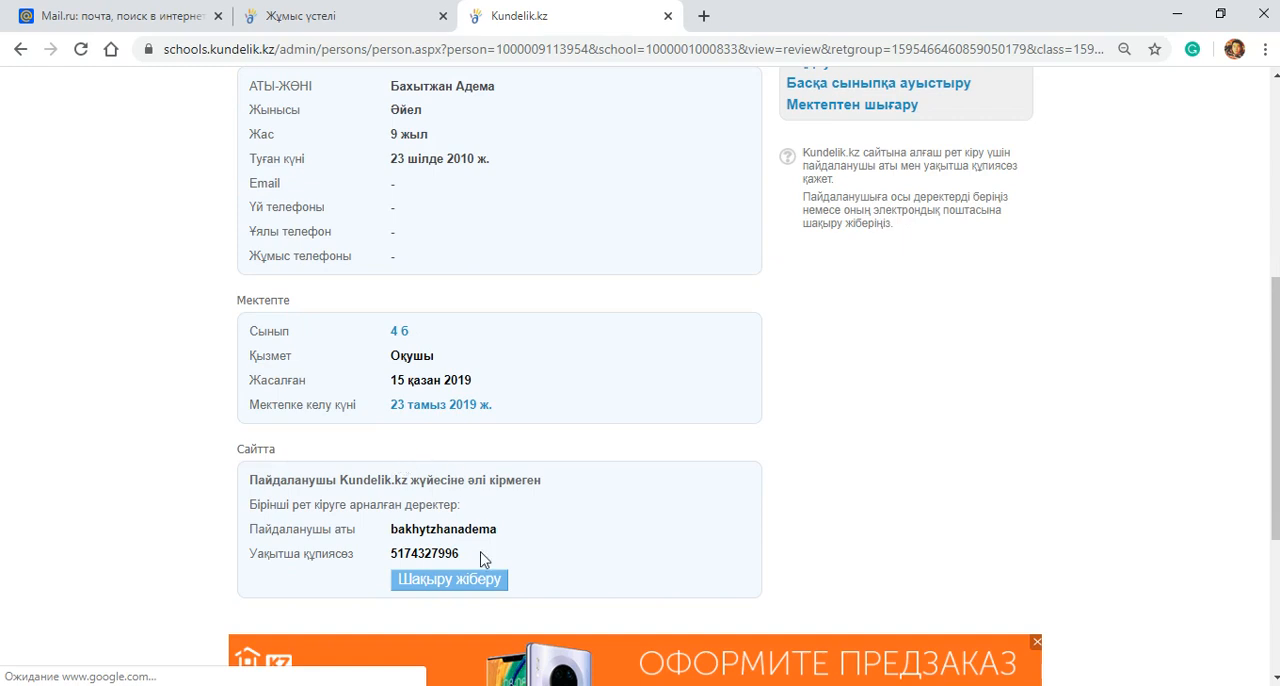
scroll(363, 553, down, 1)
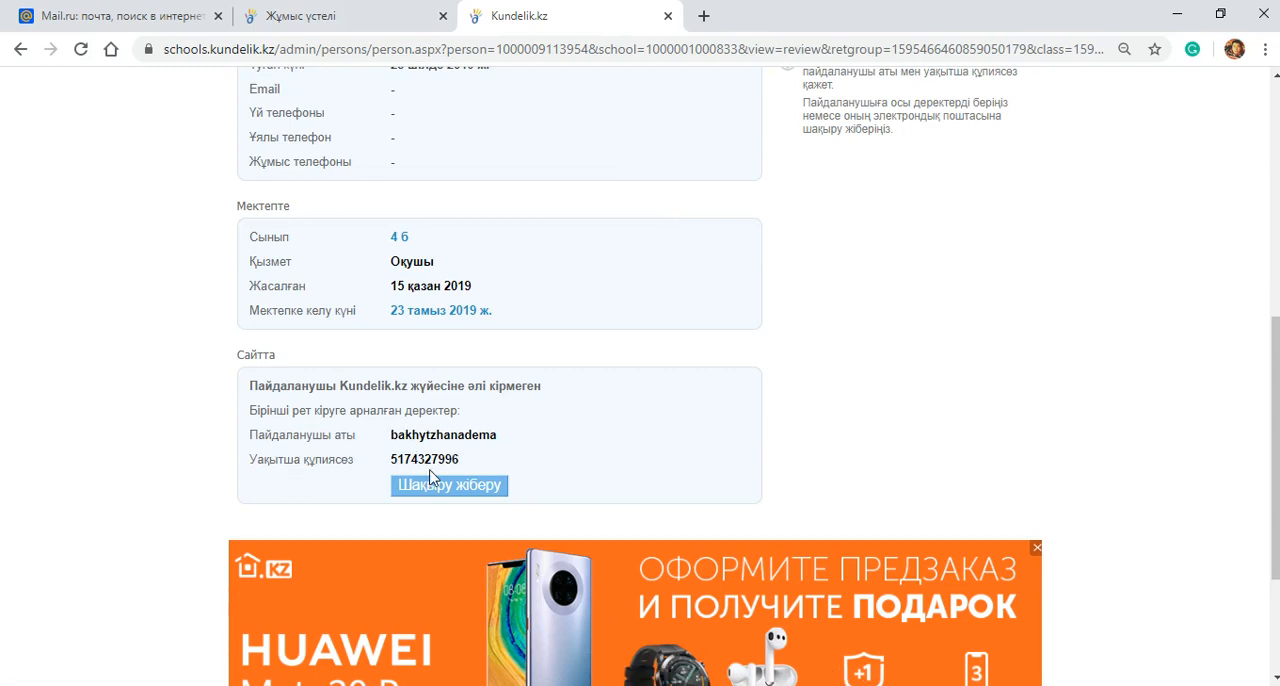
scroll(549, 437, up, 3)
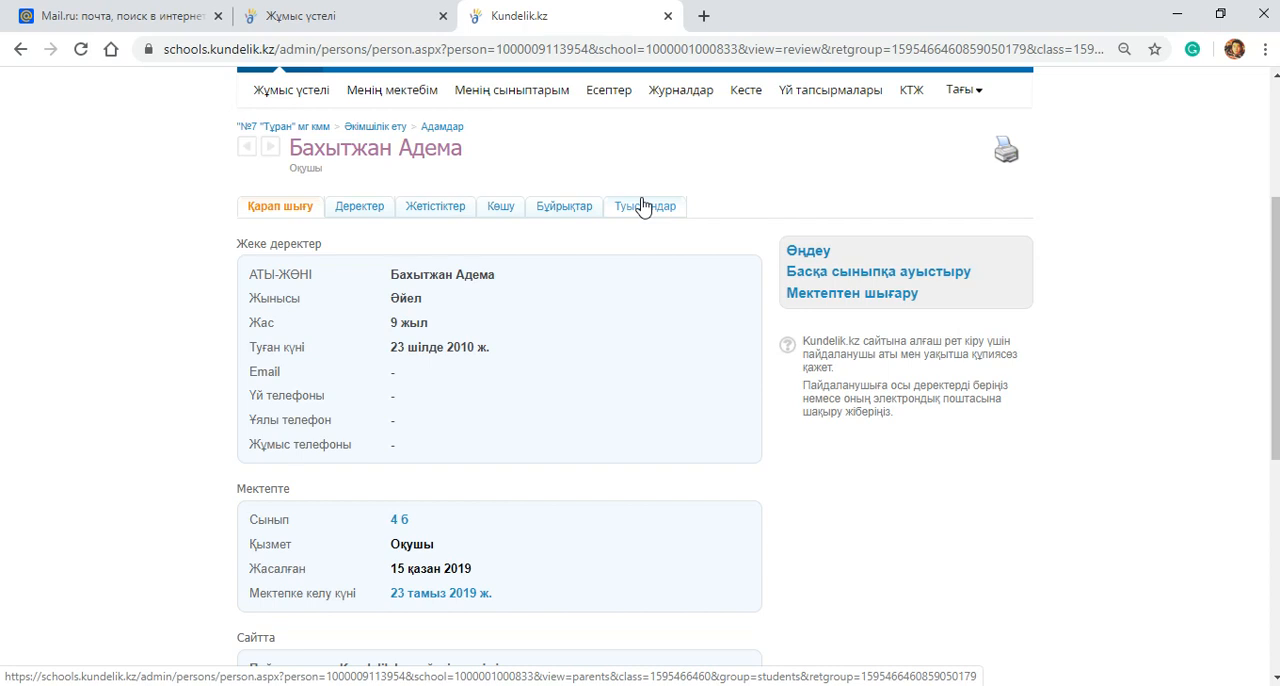
Step: Open the student's Туысқандар page and start adding a relative with Туысқанды қосу
click(643, 207)
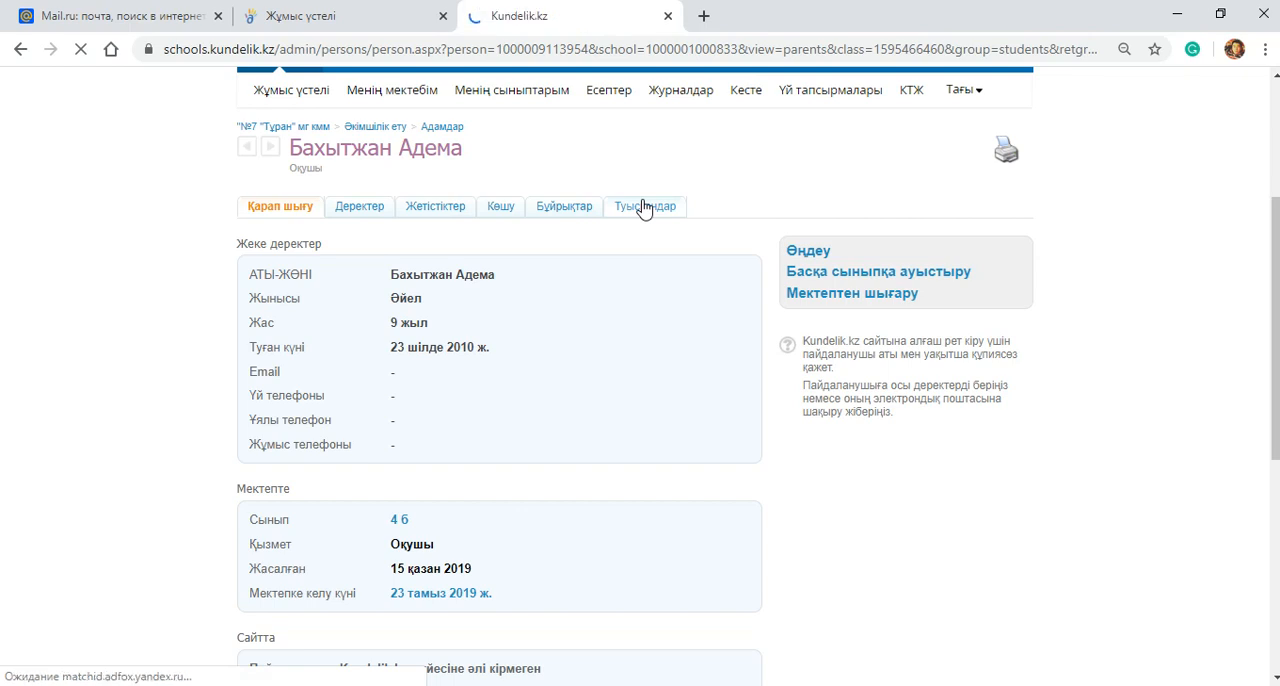
scroll(770, 332, down, 2)
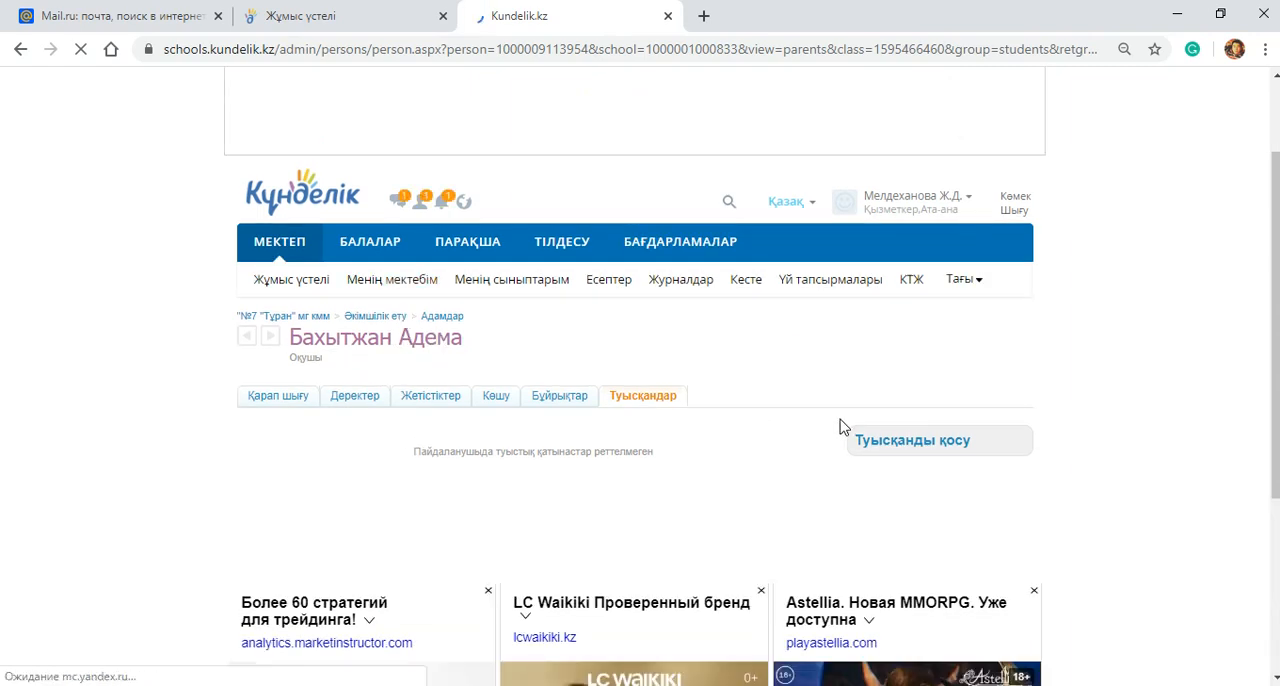
click(903, 449)
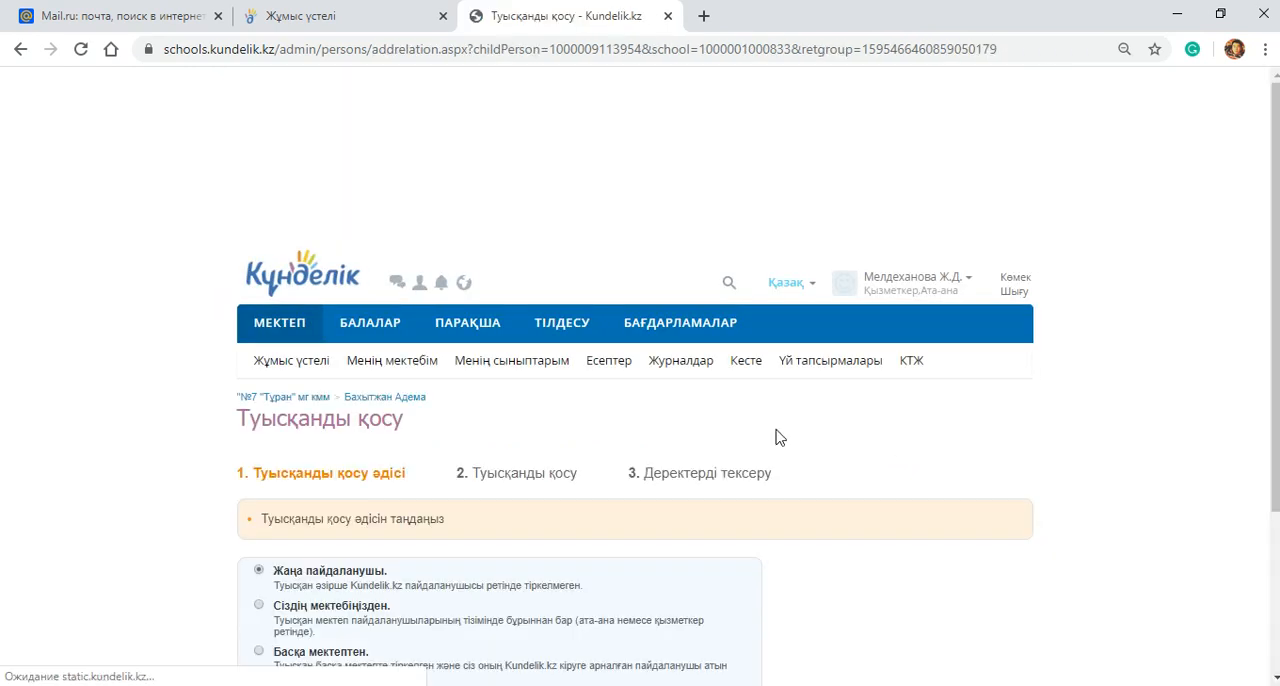
Step: Choose Сіздің мектебіңізден as the method of adding the relative and continue to the user selection
scroll(600, 430, down, 3)
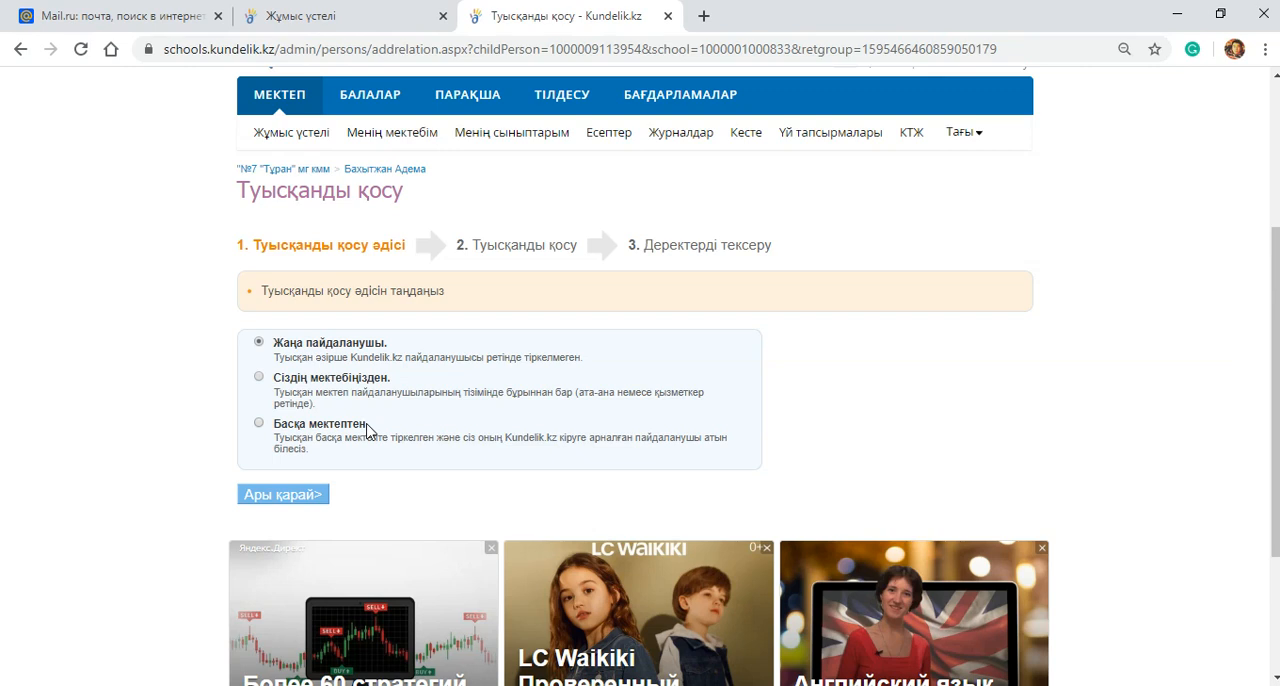
click(259, 378)
click(276, 505)
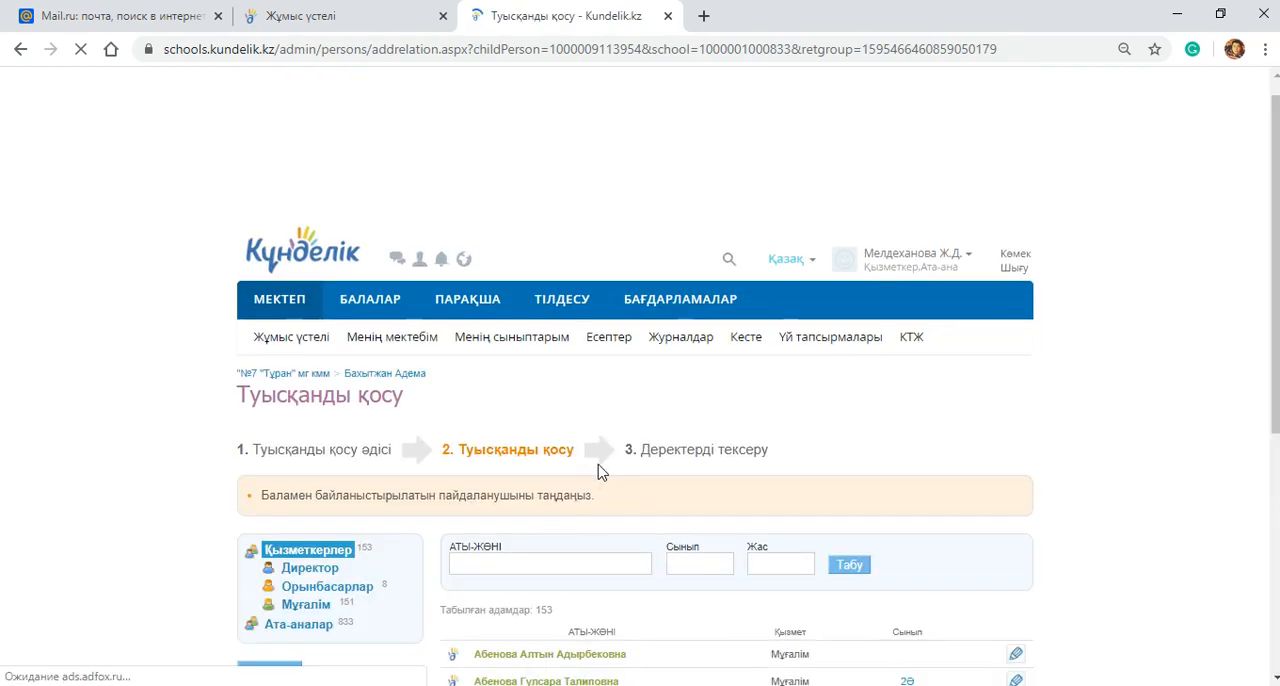
Step: Restrict the school's user list to Ата-аналар and search it by the parent's surname
scroll(600, 386, down, 3)
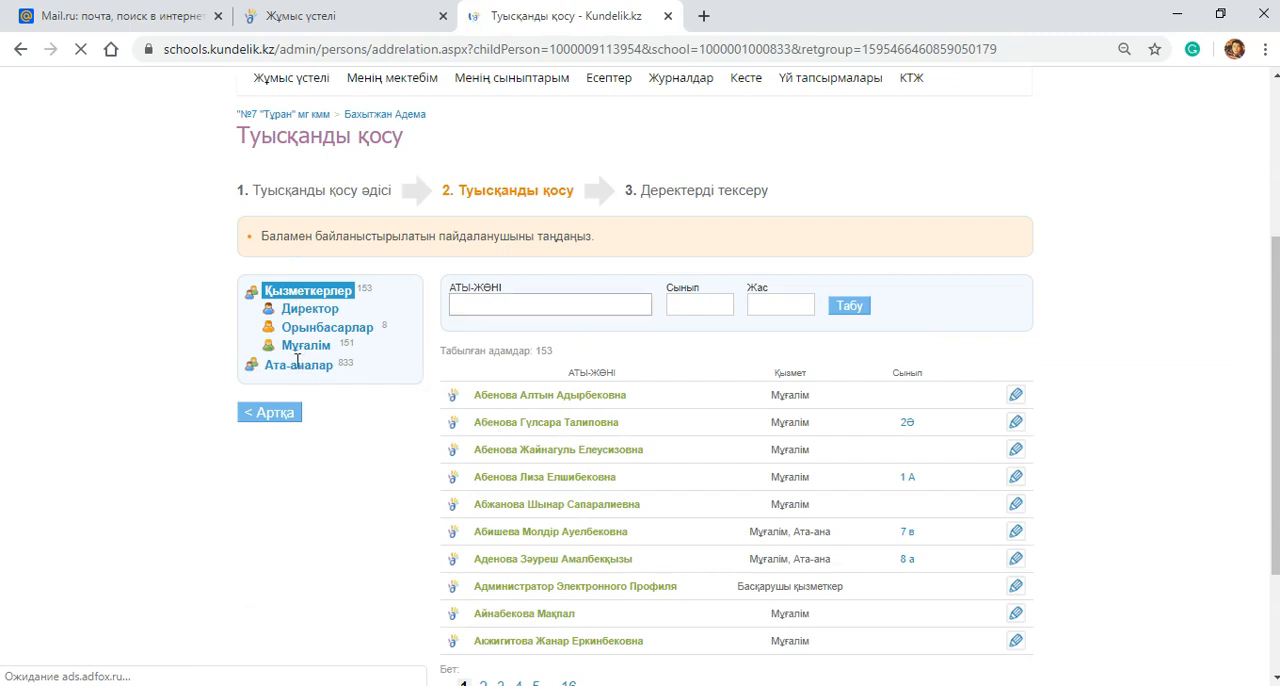
click(295, 368)
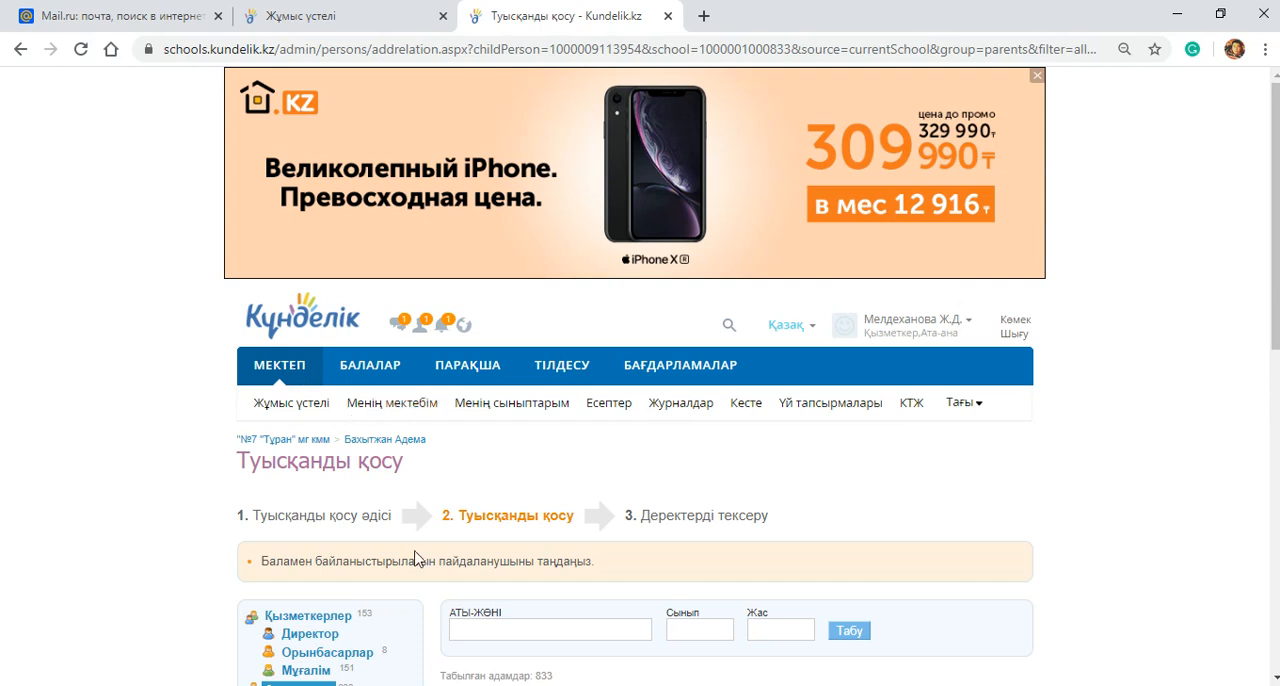
scroll(537, 509, down, 2)
click(481, 440)
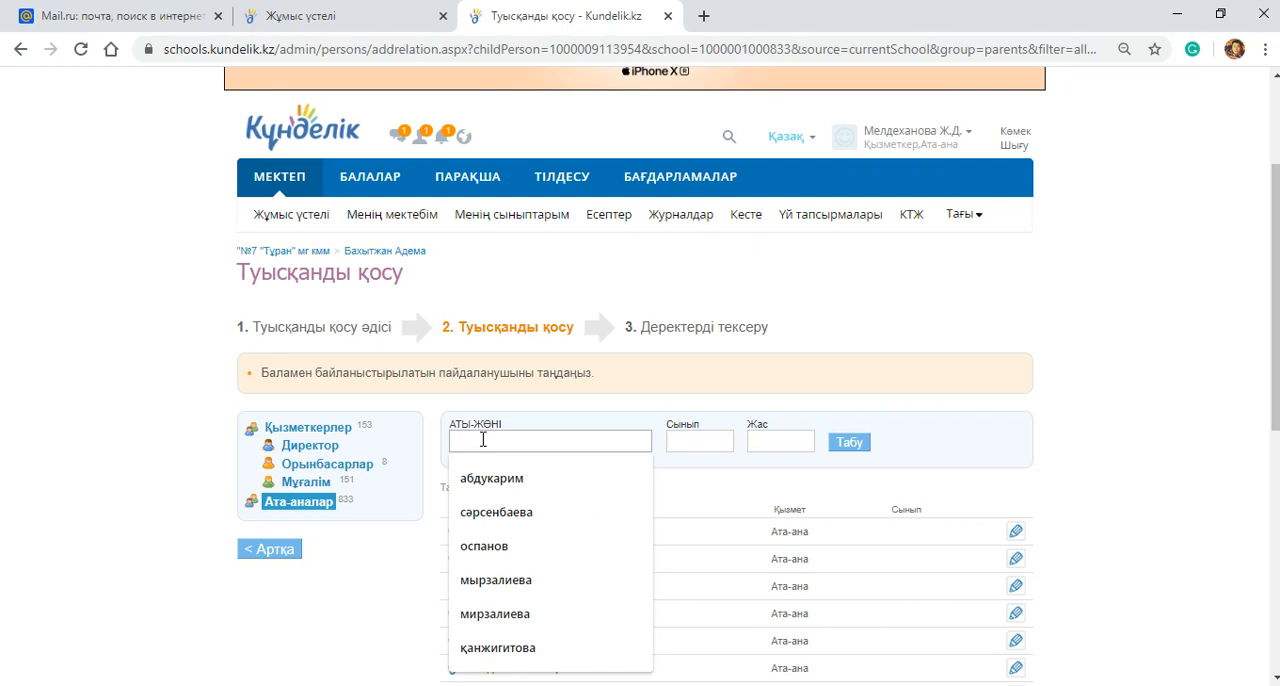
text(сап)
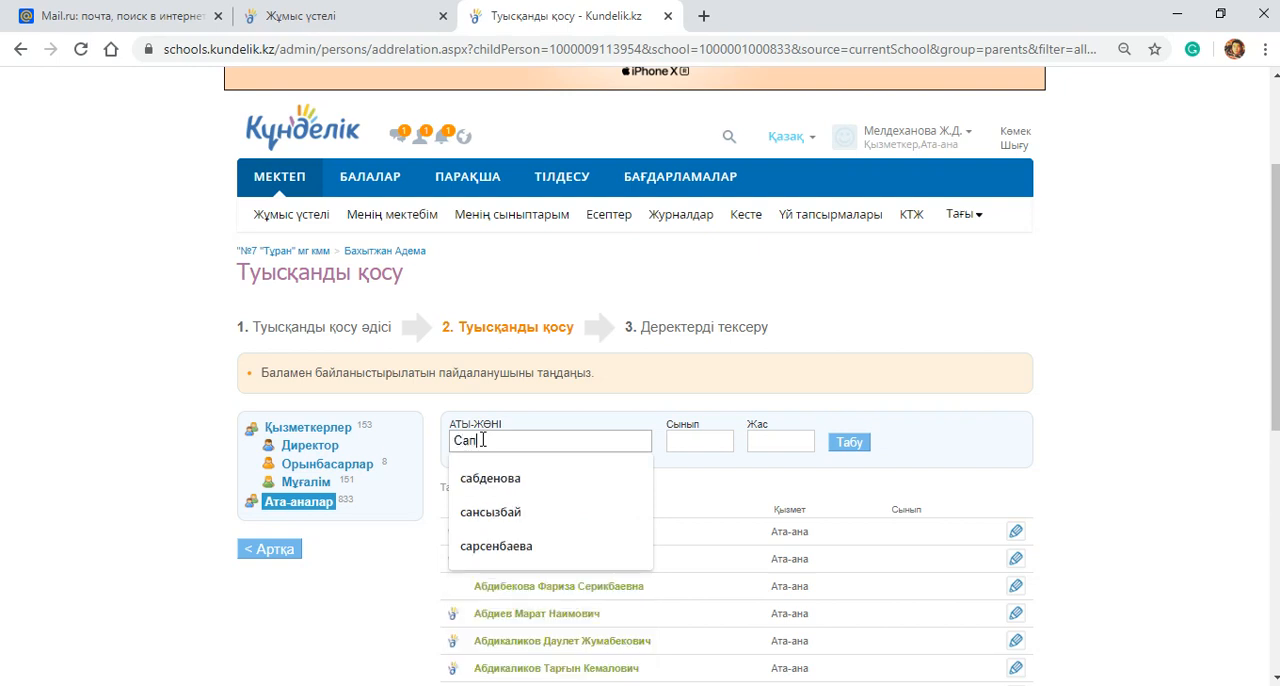
text(арбаева)
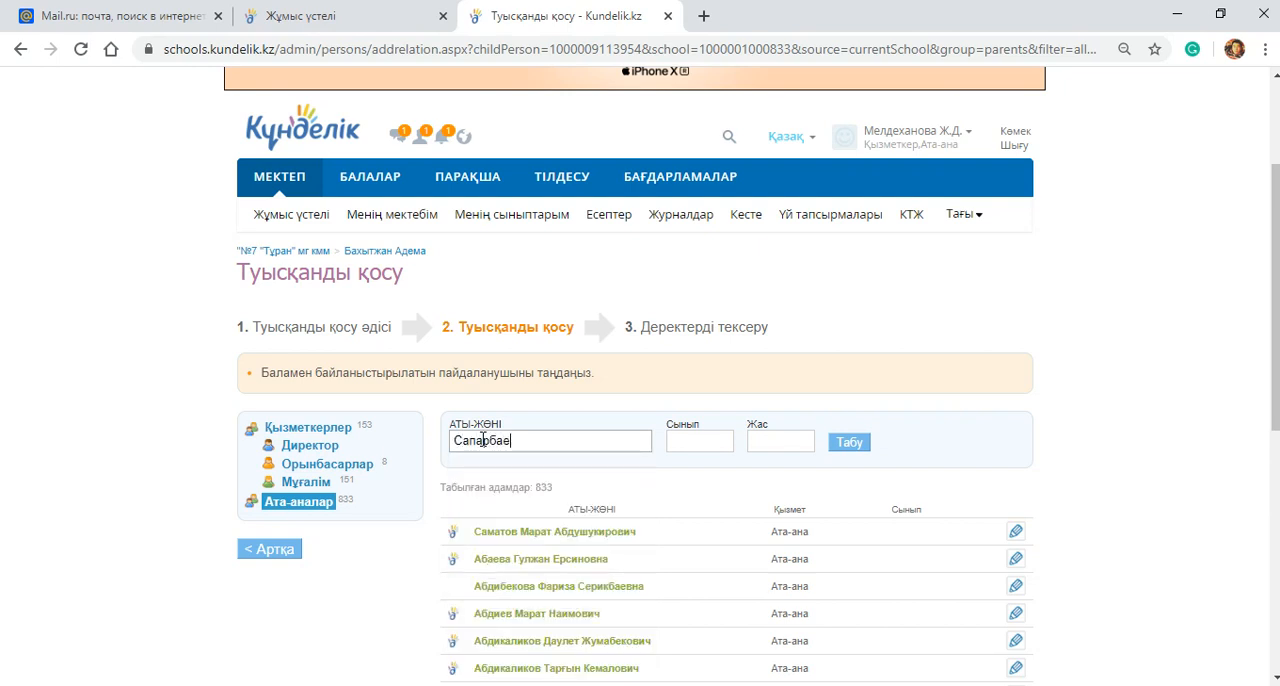
click(850, 444)
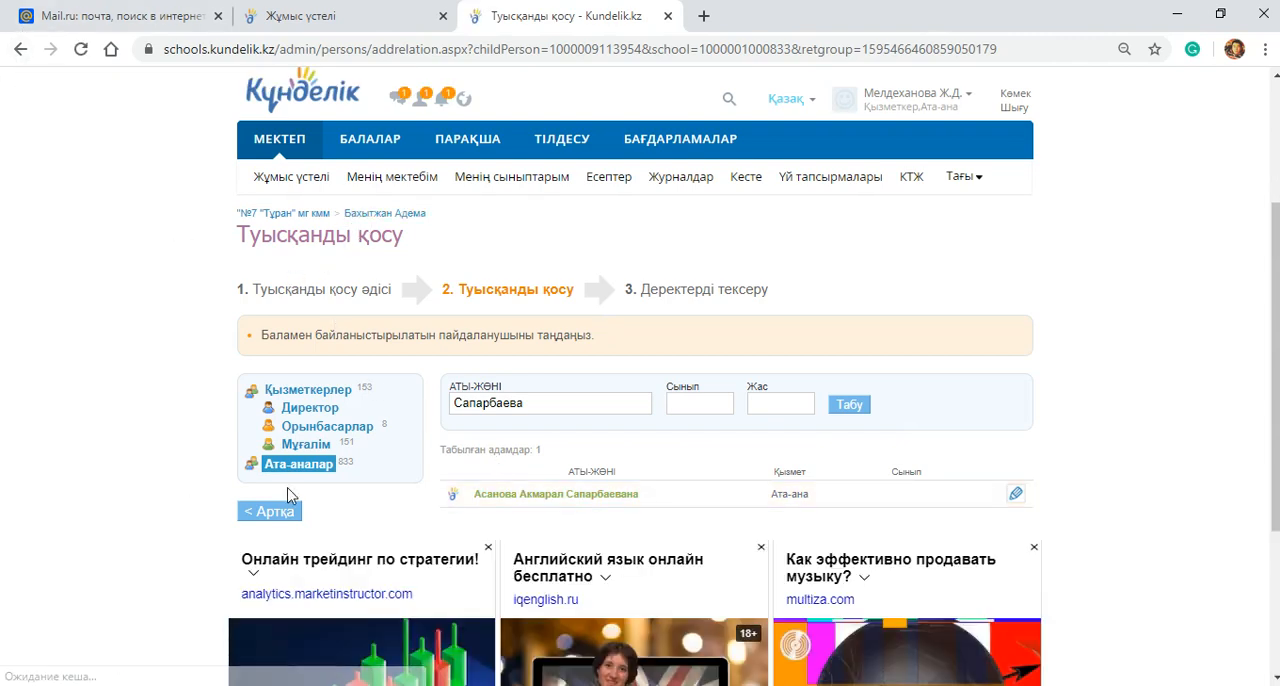
Step: Return to the method selection, choose Жаңа пайдаланушы and continue to the new relative's form
click(270, 514)
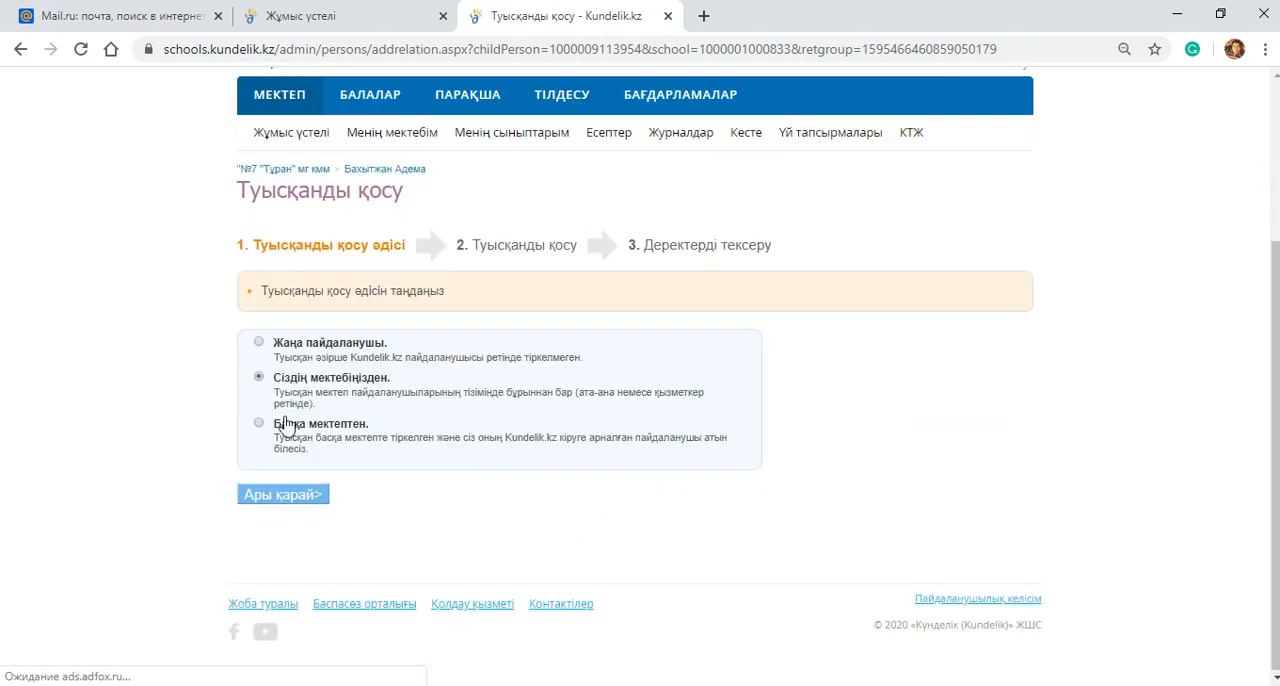
click(261, 344)
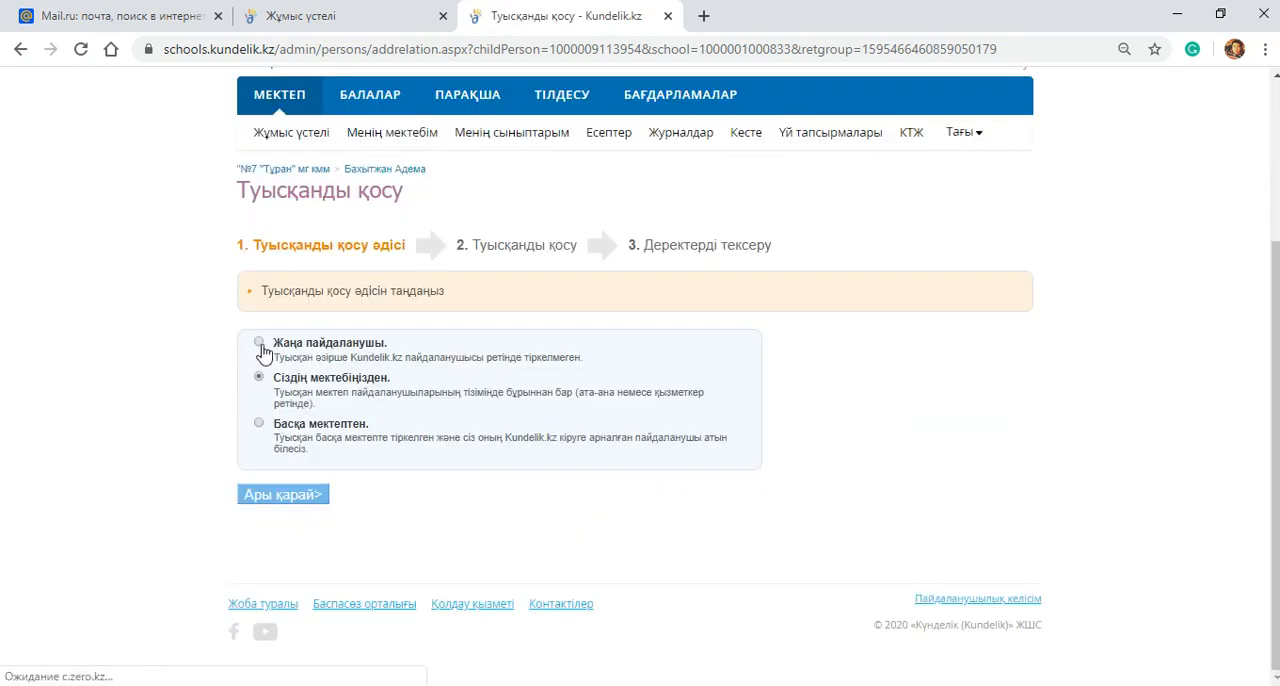
click(290, 497)
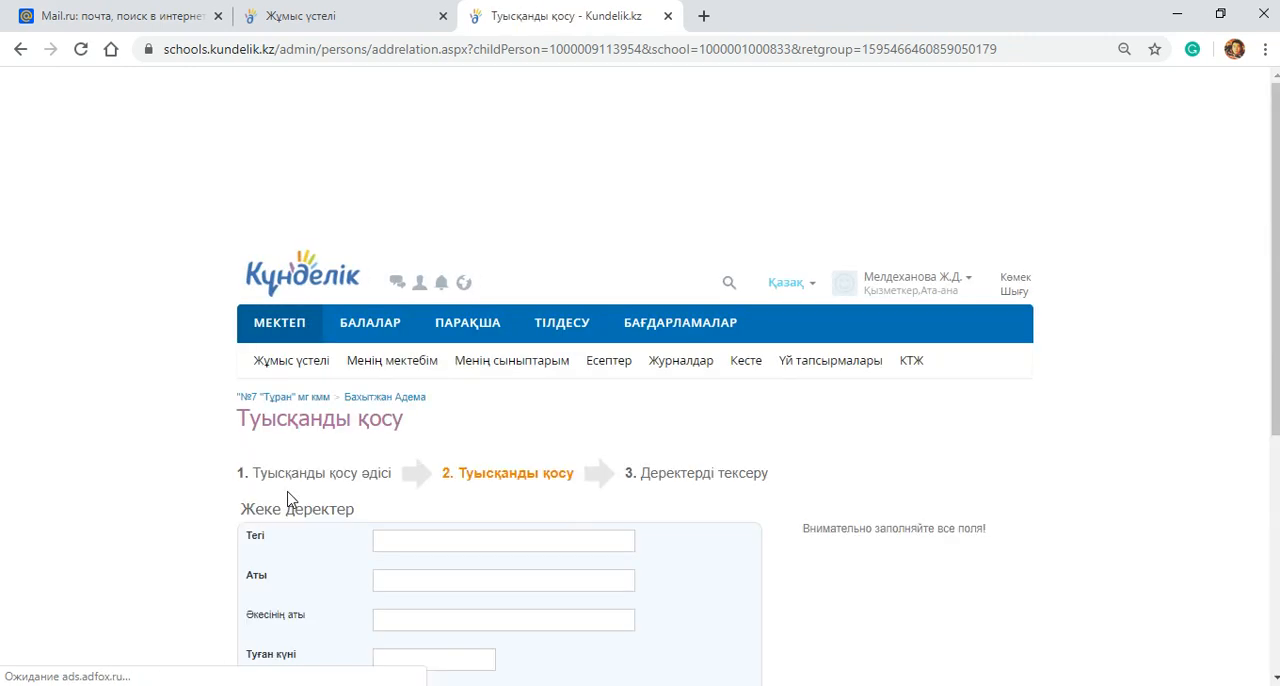
Step: Enter the parent's surname in the Тегі field of the new relative's Жеке деректер section
scroll(430, 400, down, 3)
click(393, 260)
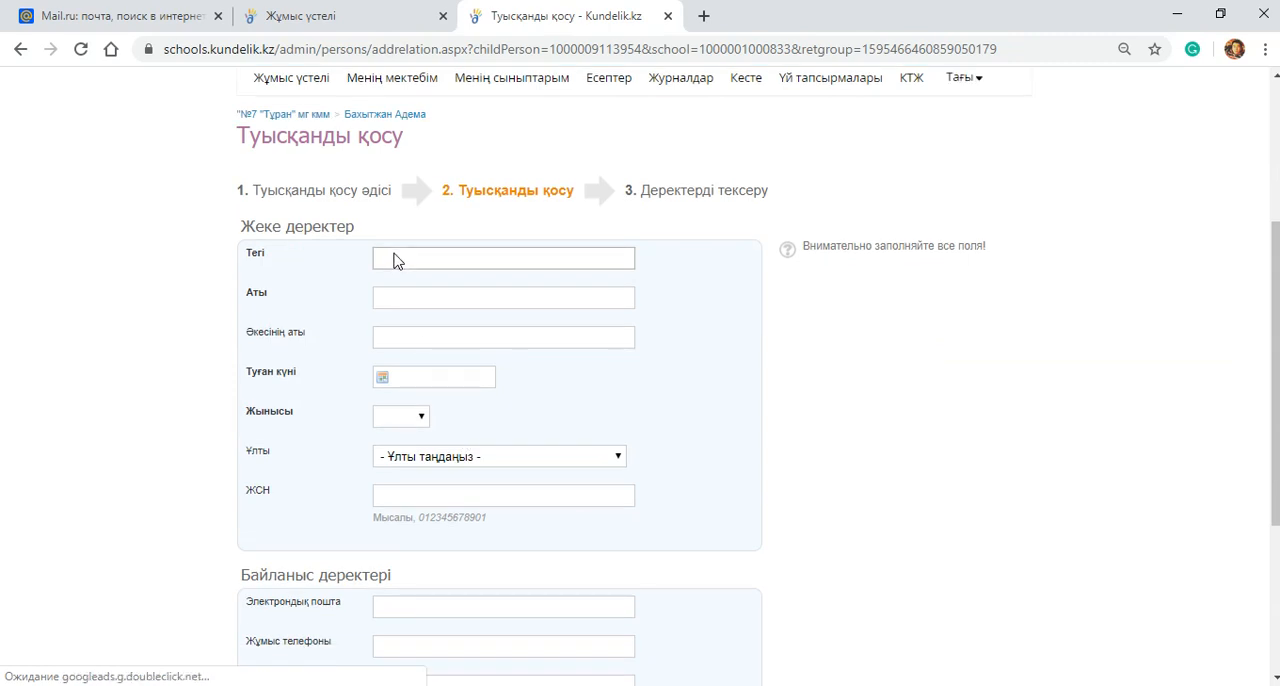
scroll(275, 201, up, 1)
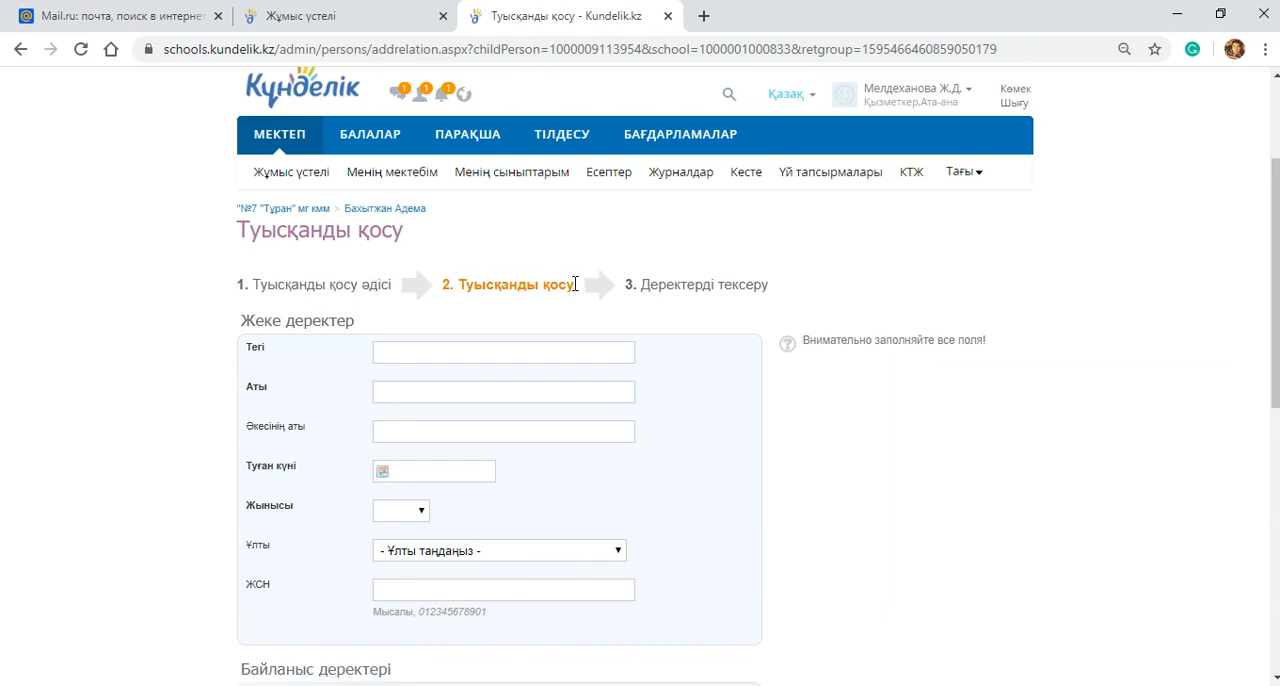
scroll(686, 286, down, 1)
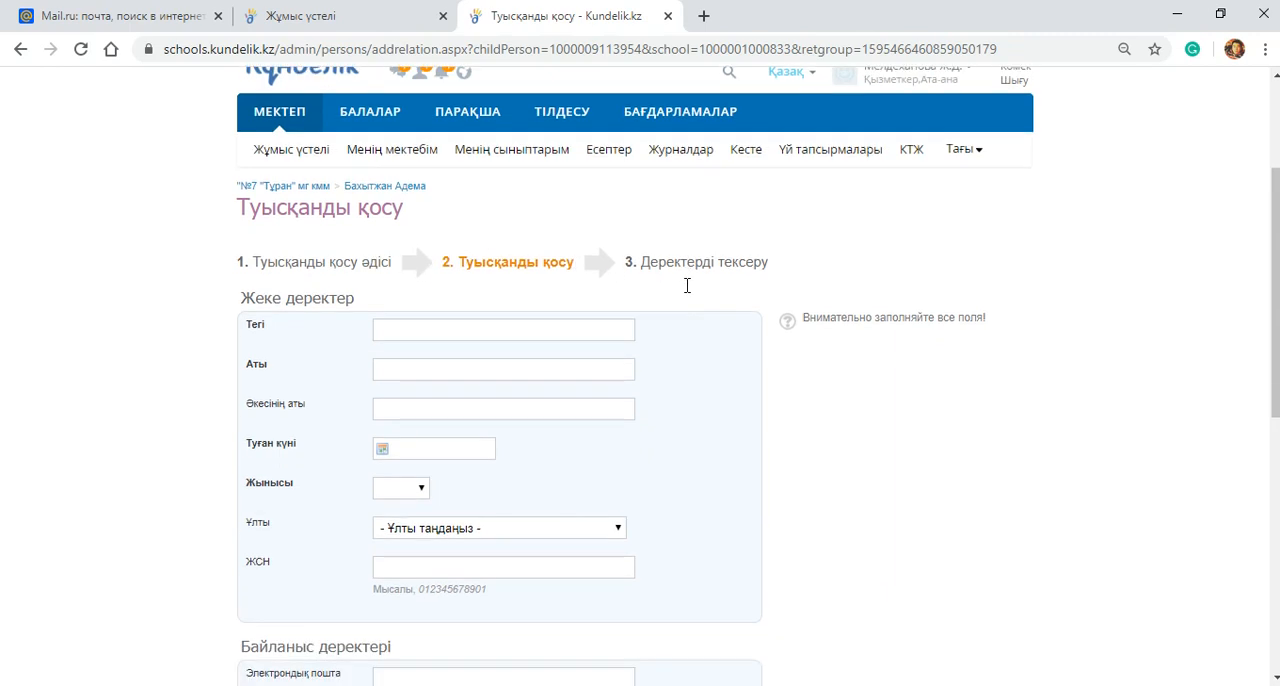
click(416, 256)
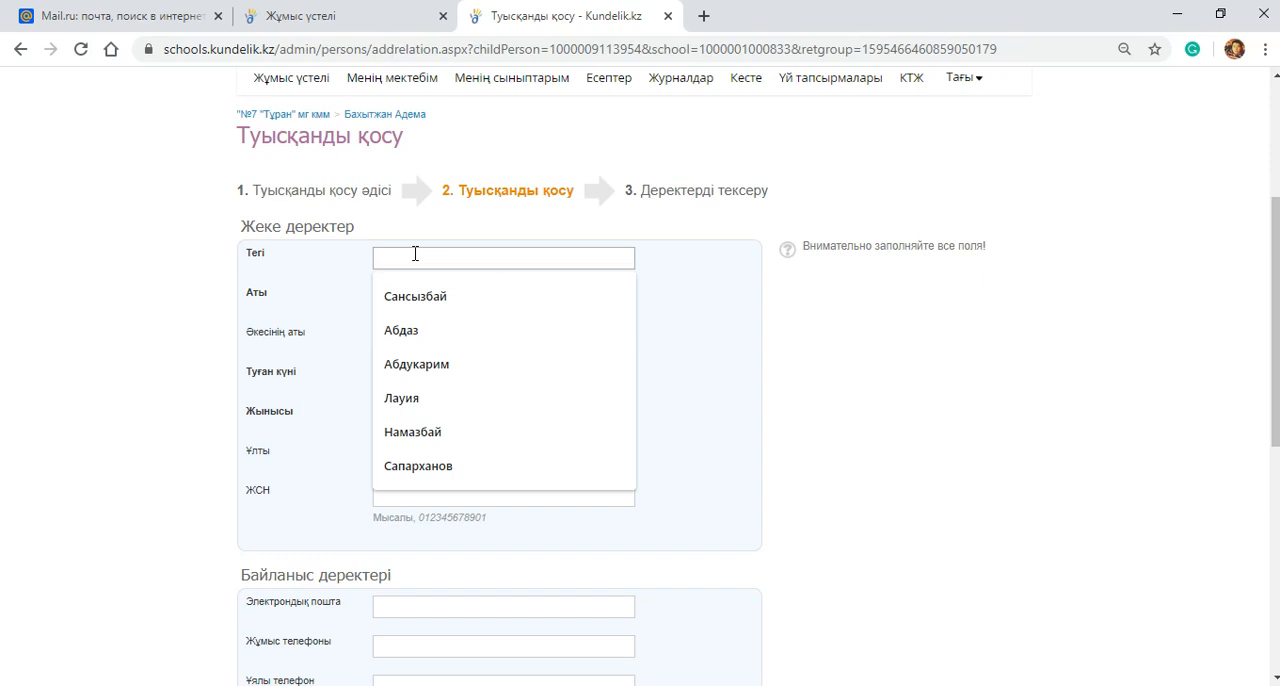
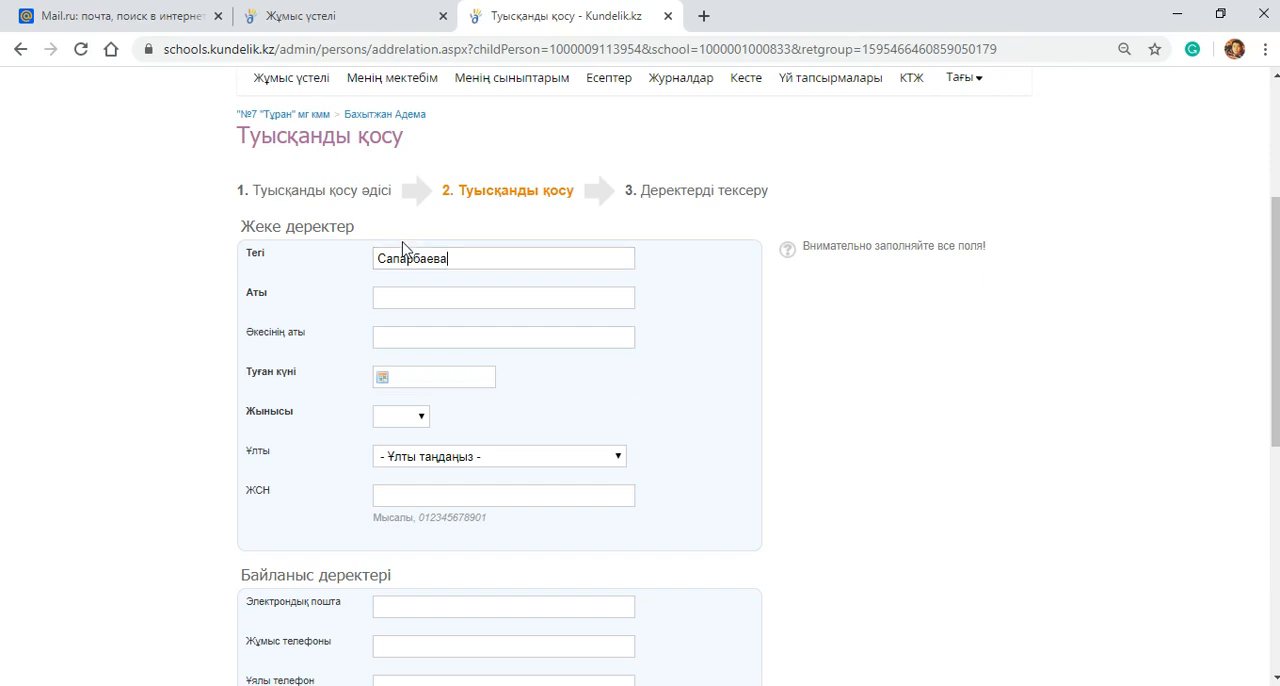
Step: Fill in the parent's first name under Аты and patronymic under Әкесінің аты
click(374, 298)
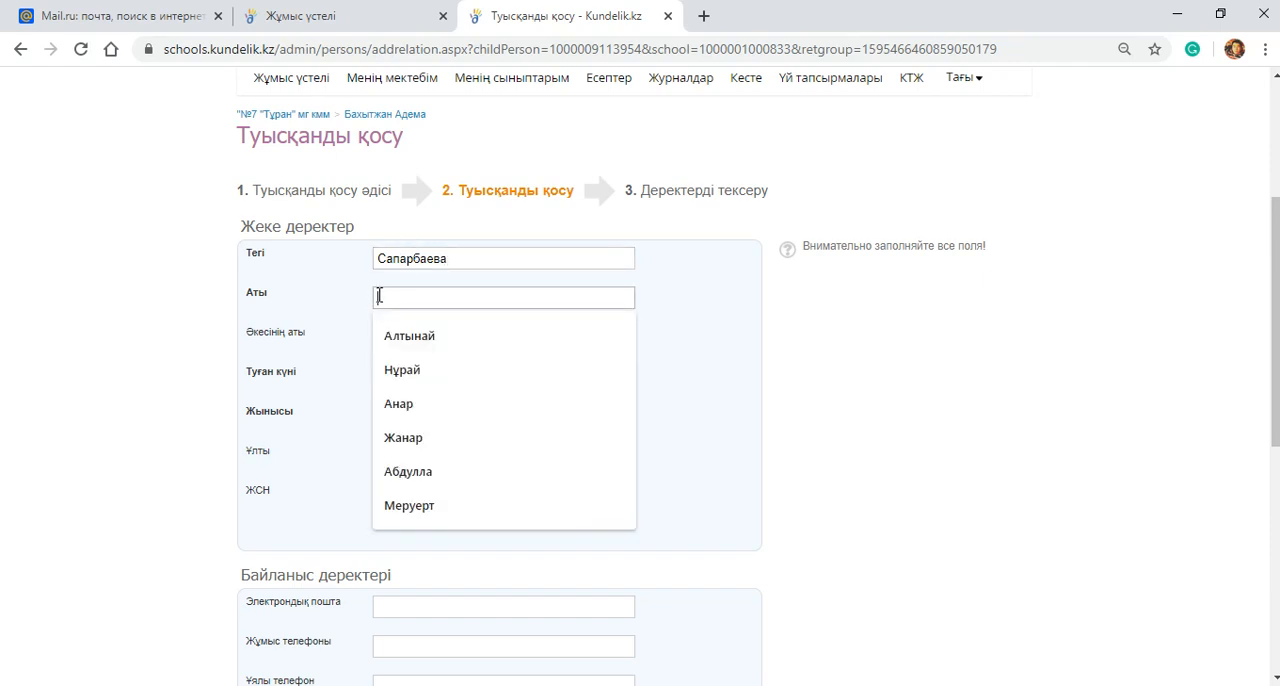
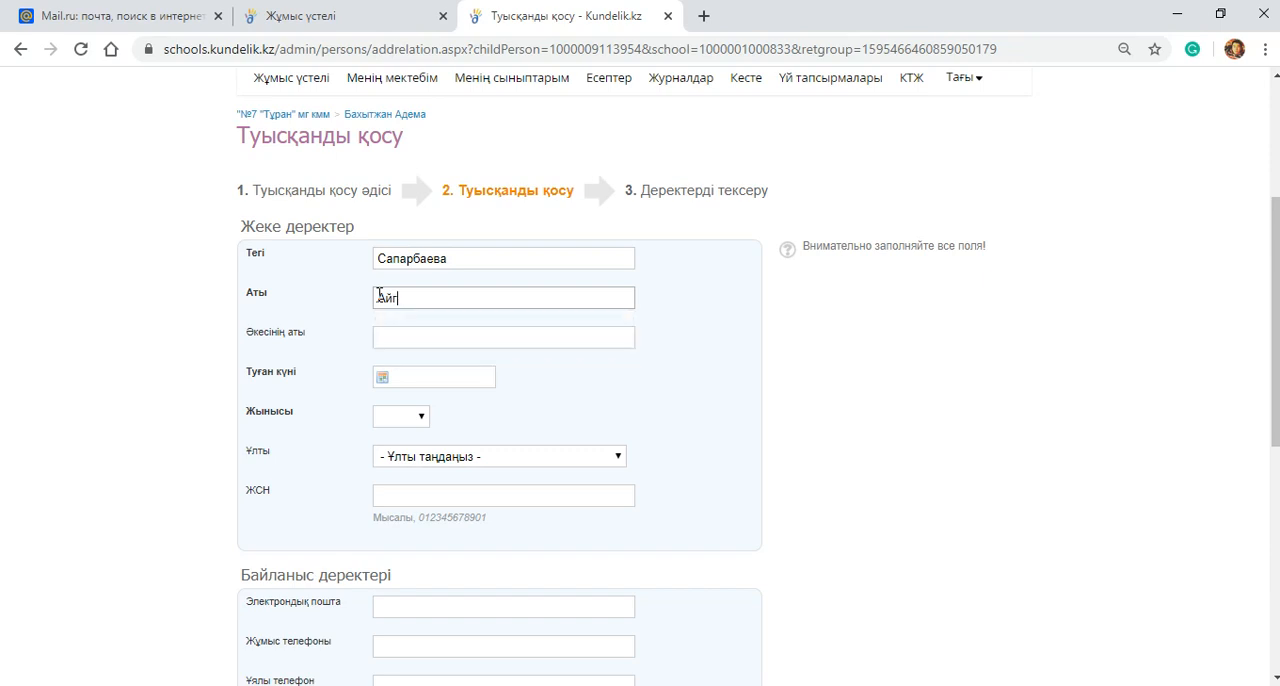
click(413, 338)
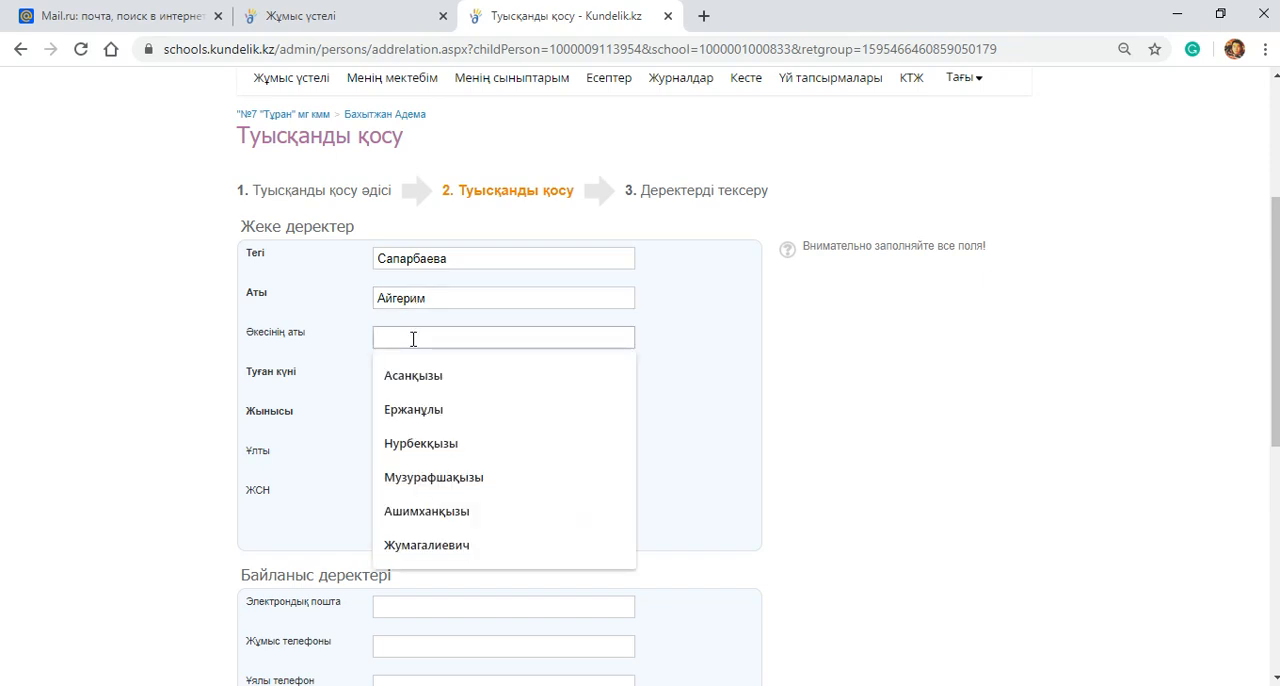
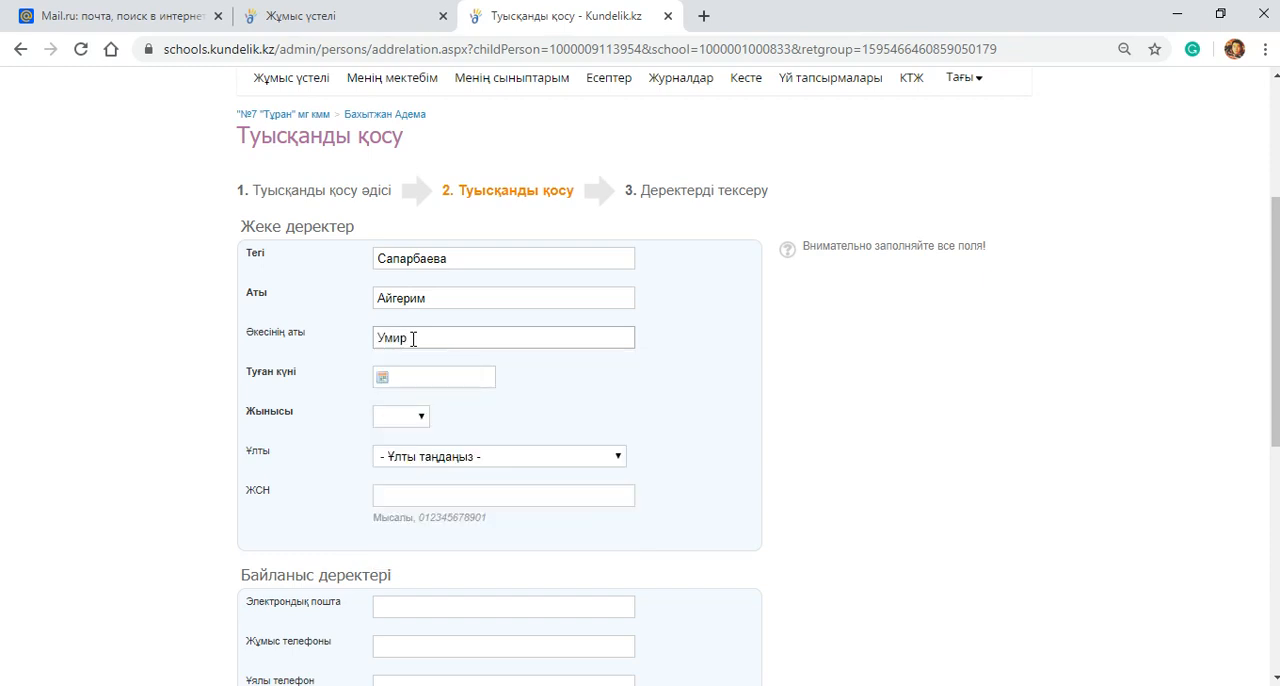
Step: Enter the parent's date of birth in the Туған күні field
click(434, 375)
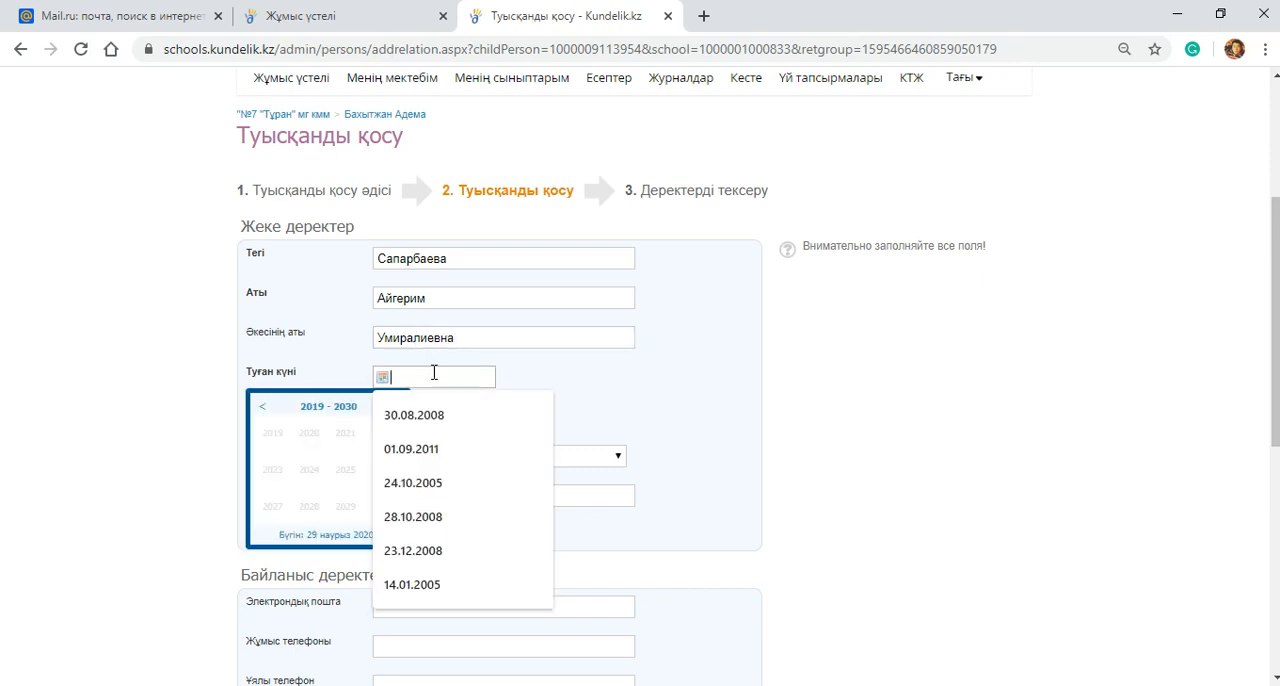
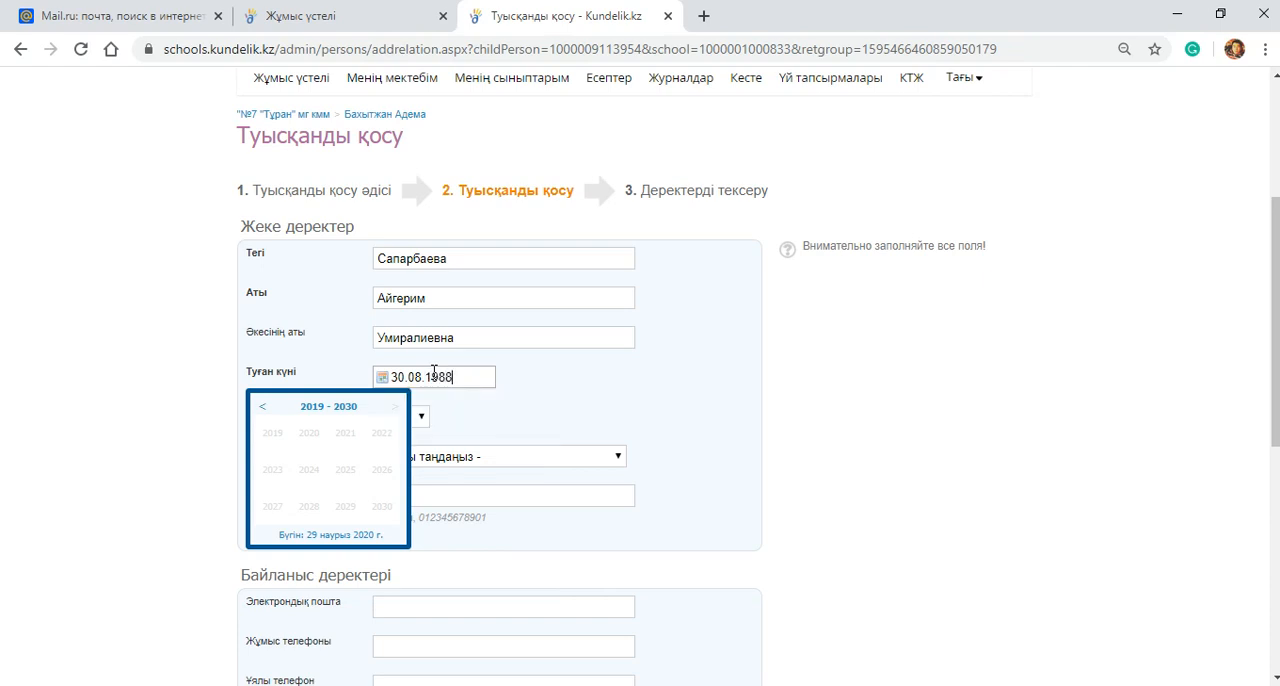
Step: Set the parent's gender (Жынысы) to Әйел and ethnicity (Ұлты) to қазақ
click(421, 416)
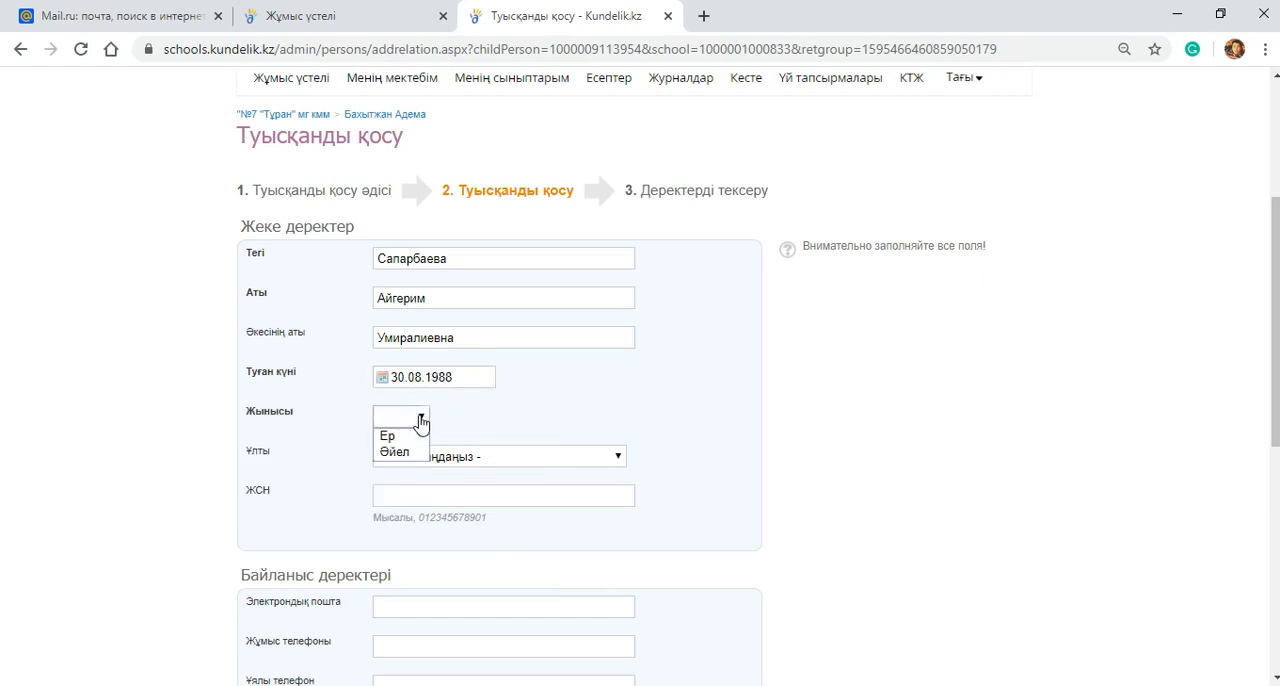
click(405, 453)
click(421, 467)
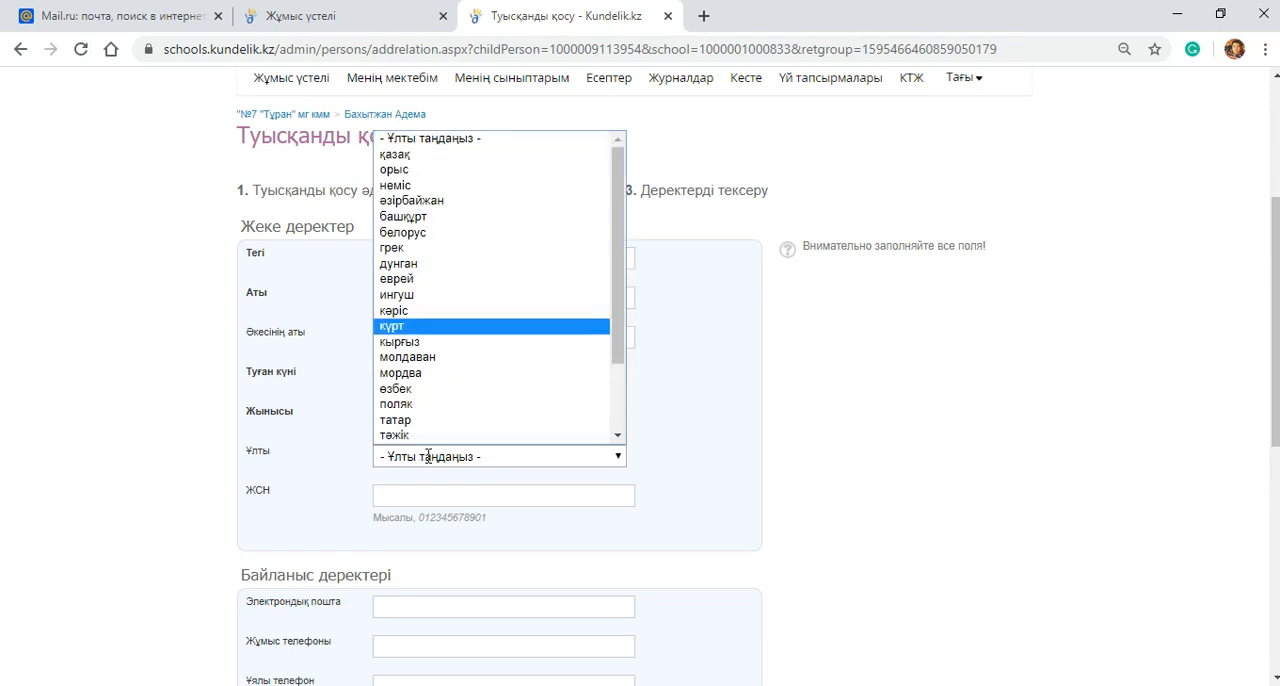
click(430, 157)
Step: Enter the parent's individual identification number in the ЖСН field
scroll(405, 249, down, 2)
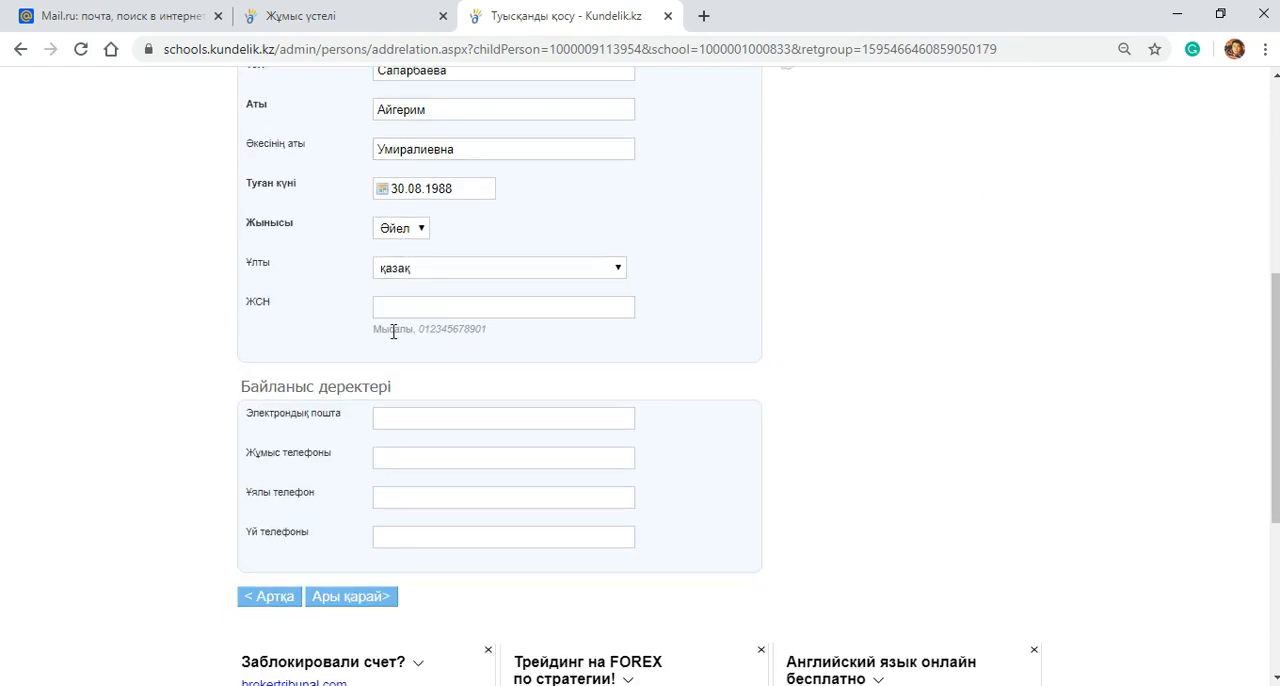
click(402, 316)
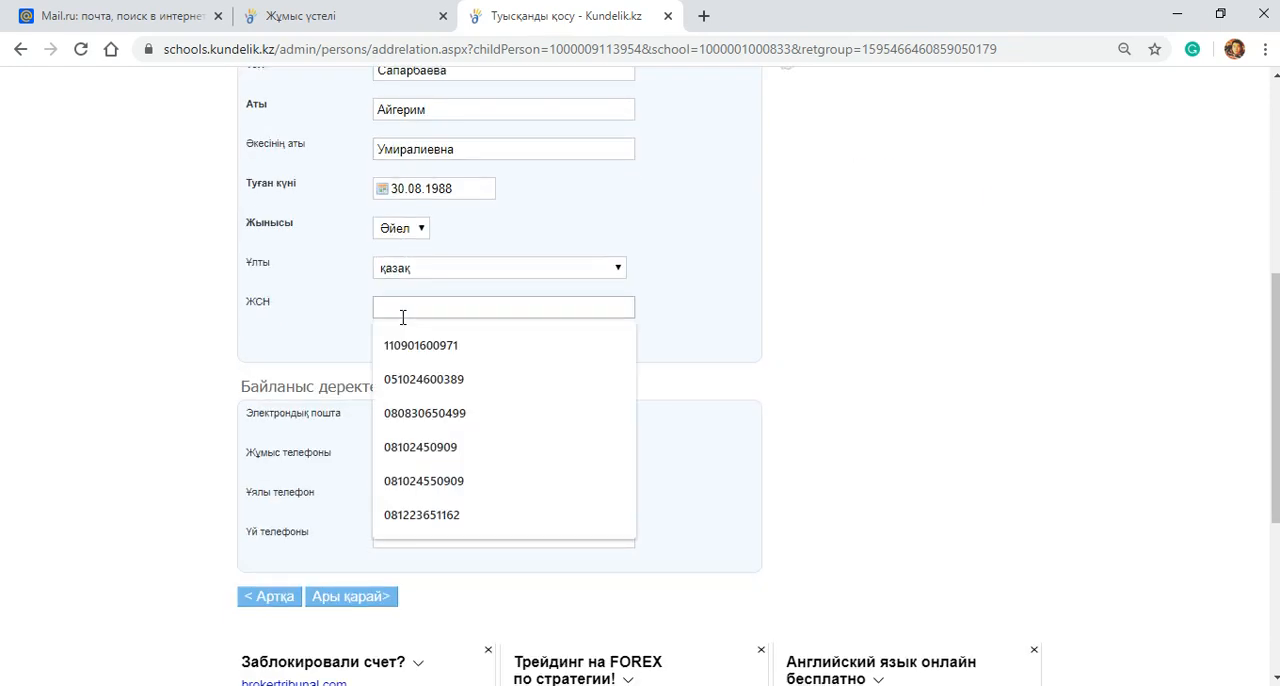
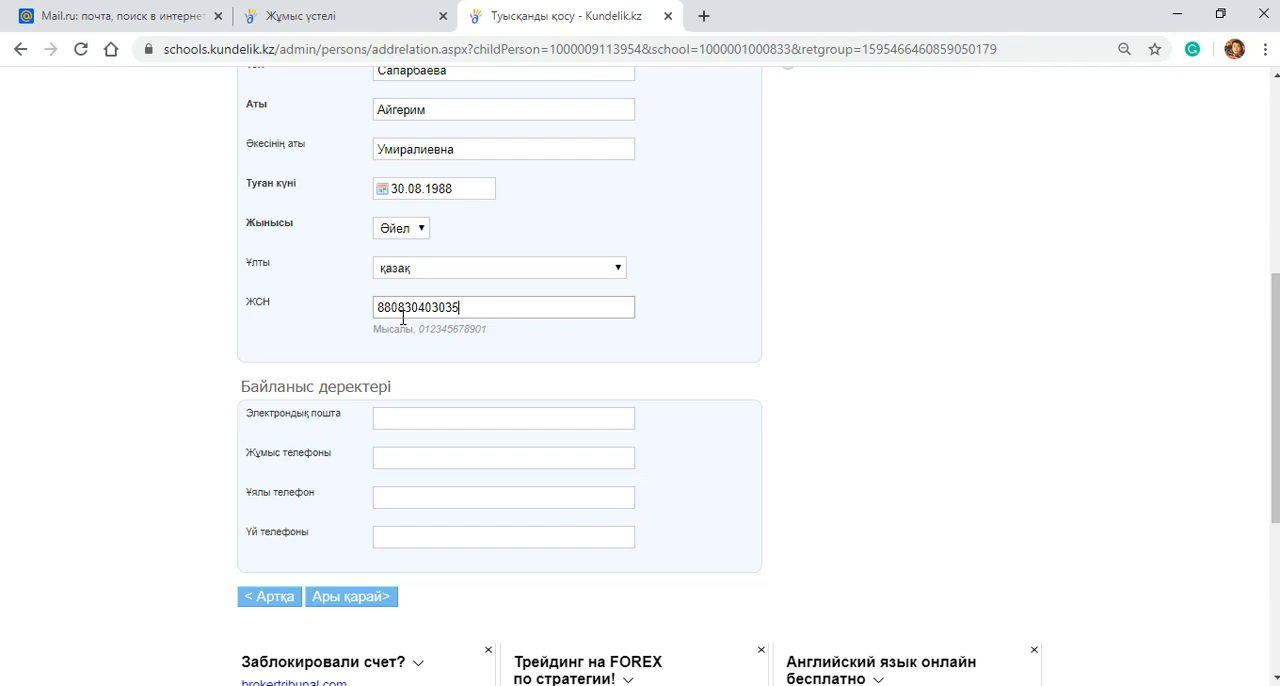
Step: Go through the e-mail and phone fields under Байланыс деректері, leave them blank and continue to Деректерді тексеру
scroll(403, 314, down, 3)
scroll(415, 210, up, 1)
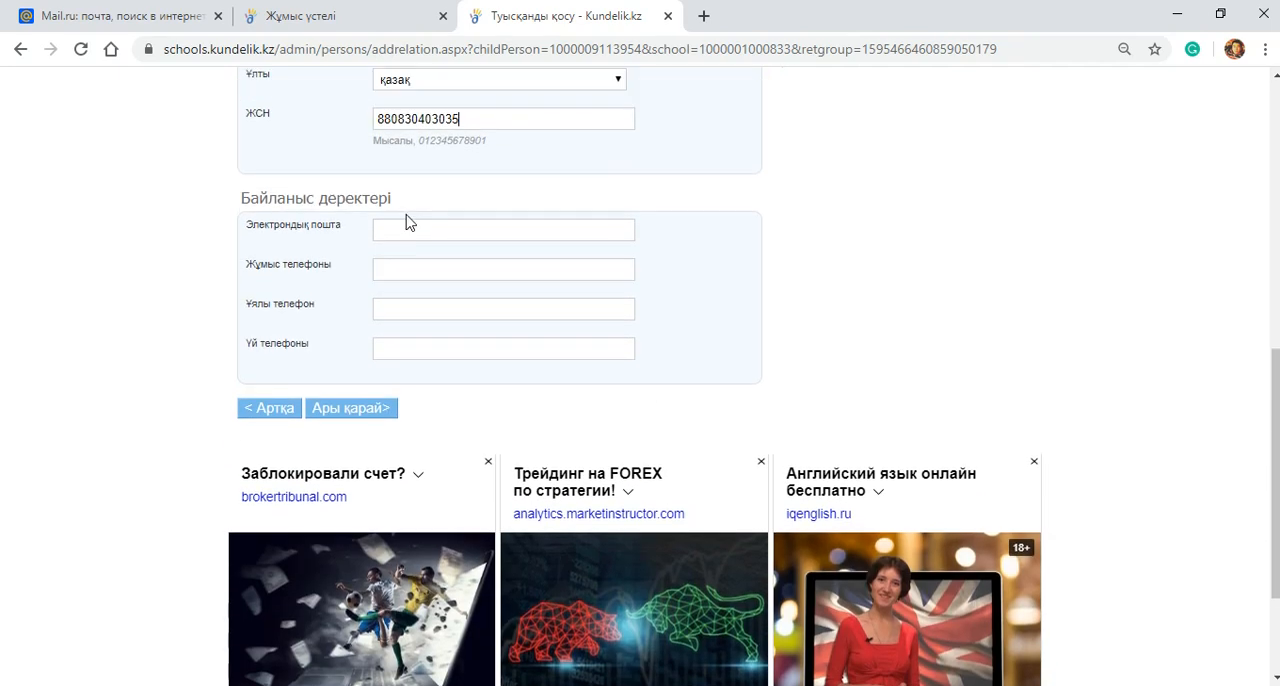
click(404, 227)
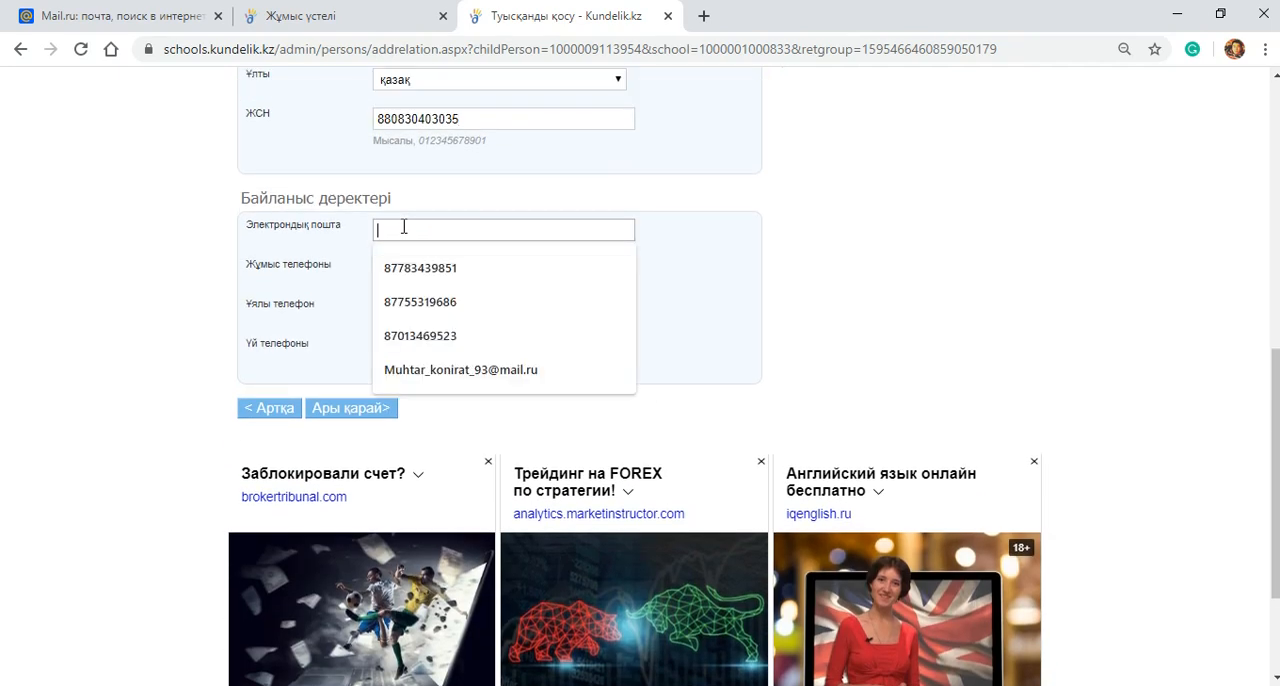
click(690, 267)
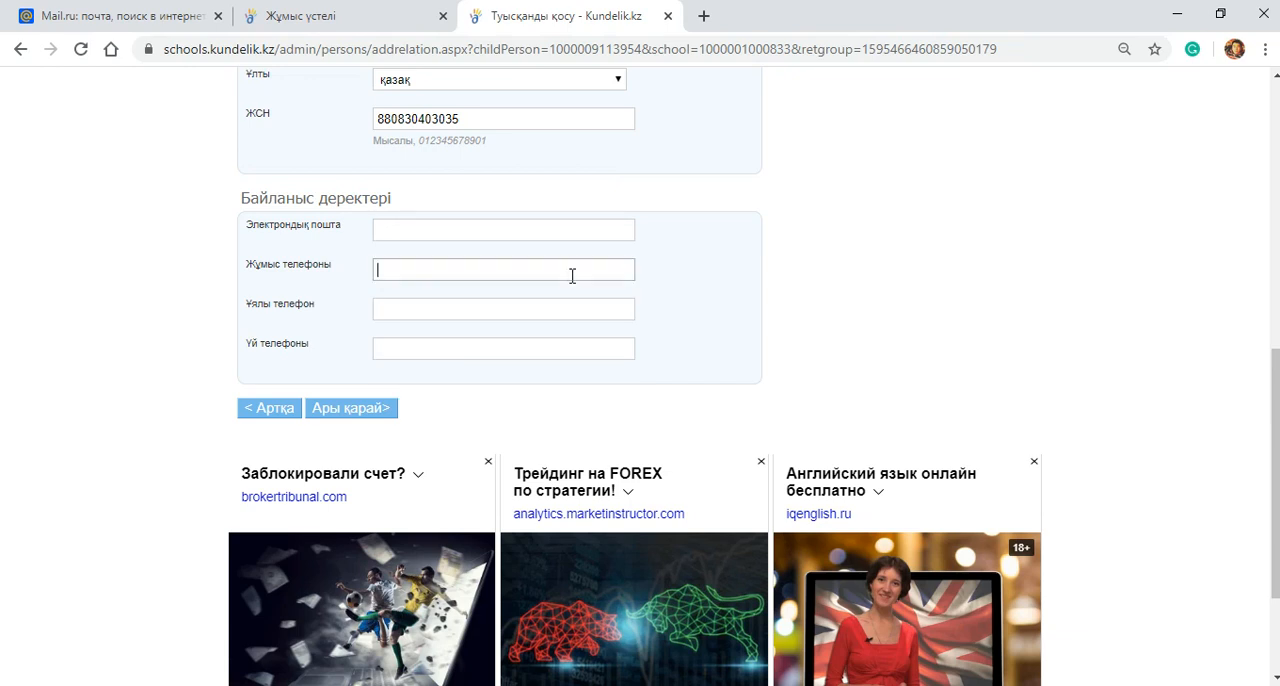
click(537, 309)
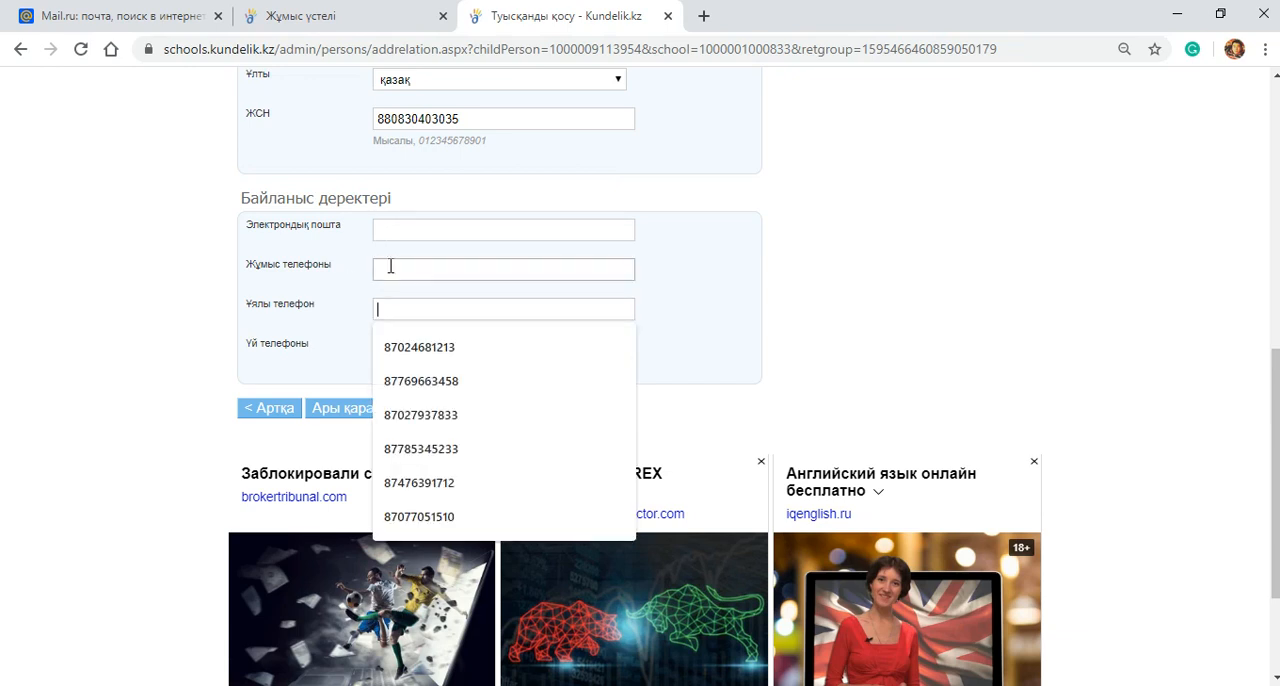
click(390, 267)
click(390, 309)
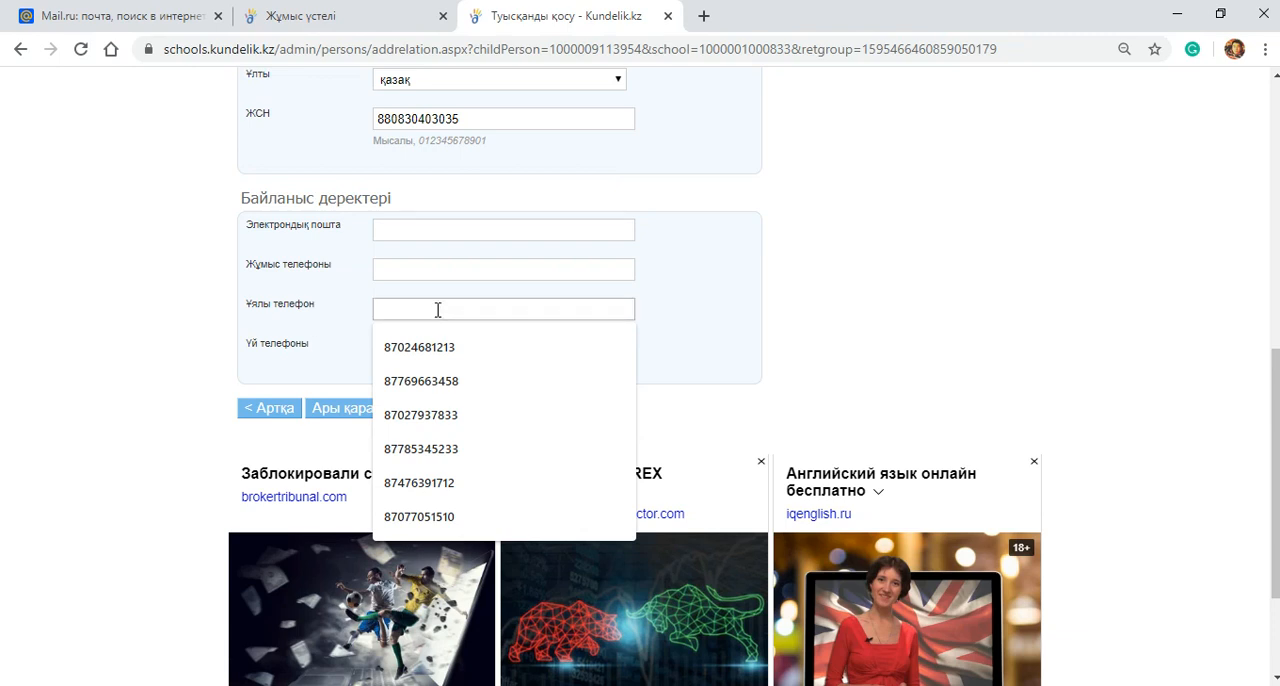
click(818, 295)
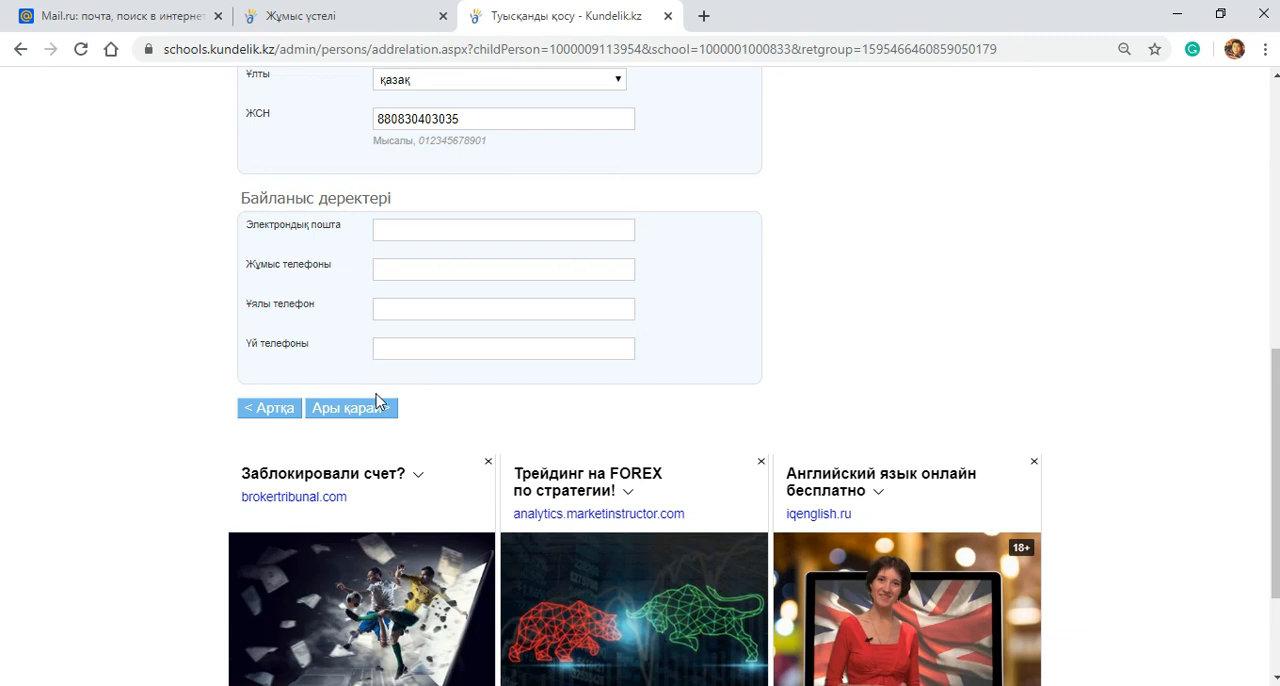
click(391, 312)
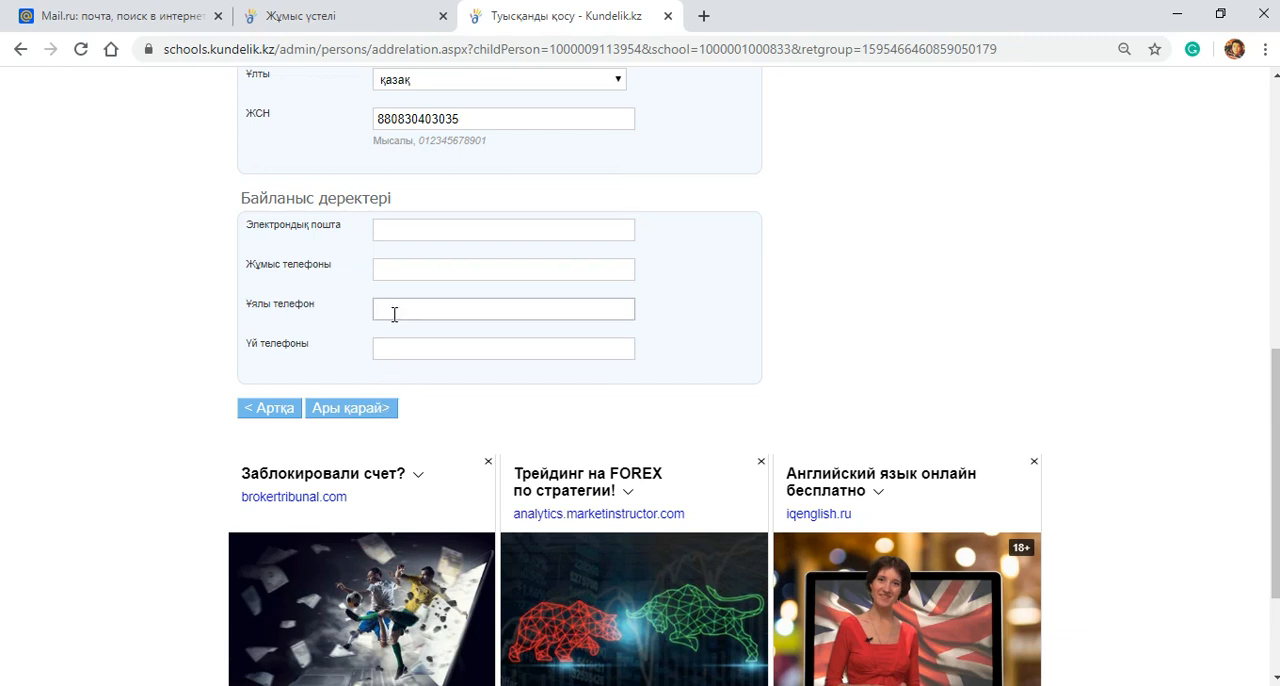
click(332, 410)
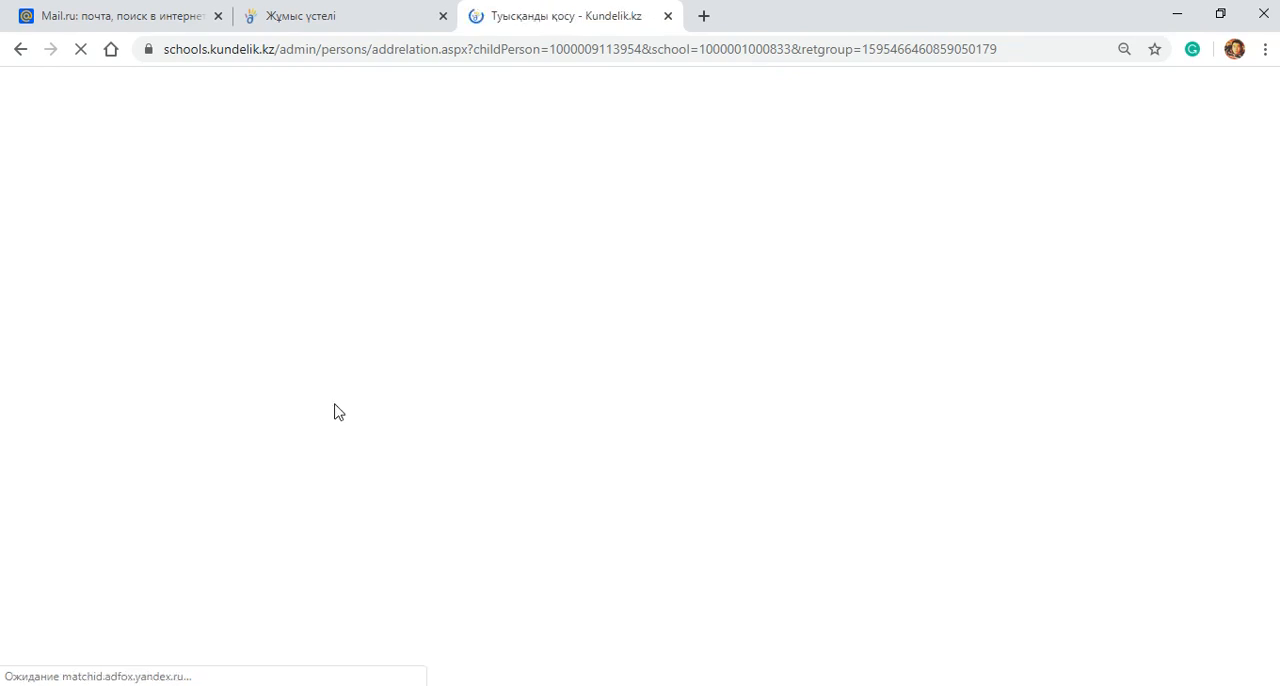
Step: Set the relationship type (Туыстық түрі) to Ана and link the parent to the student with Байланыстыру
scroll(430, 400, down, 3)
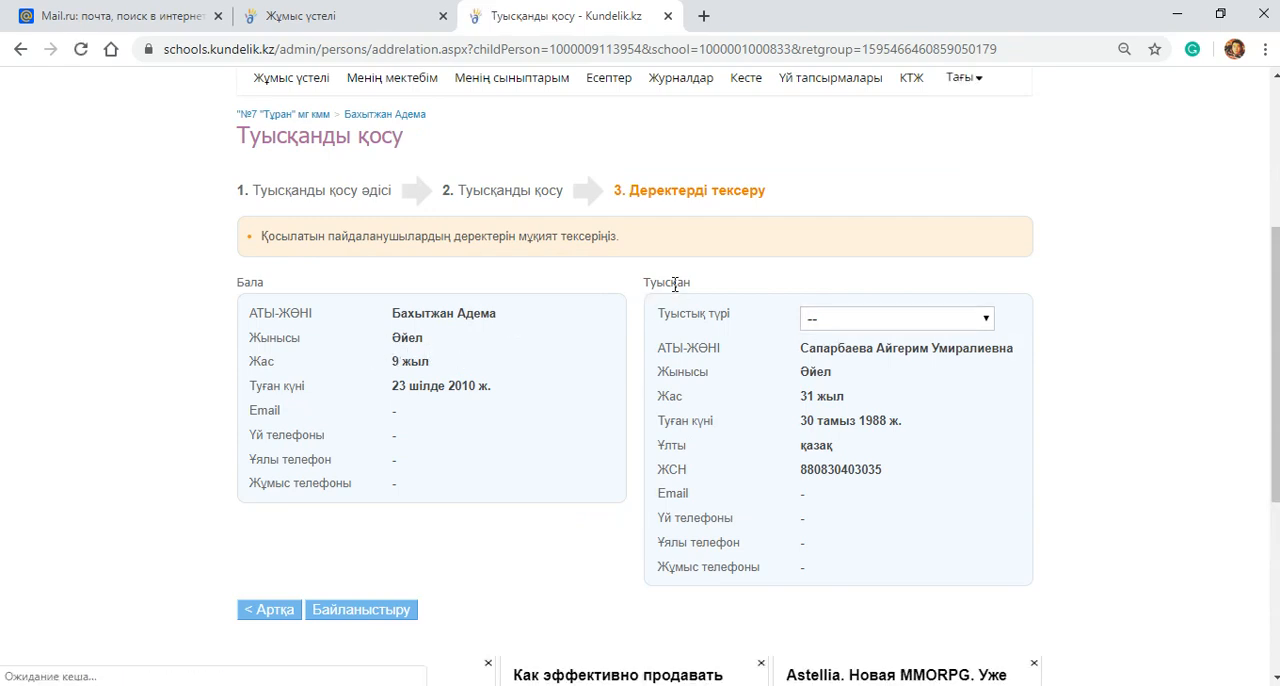
click(848, 328)
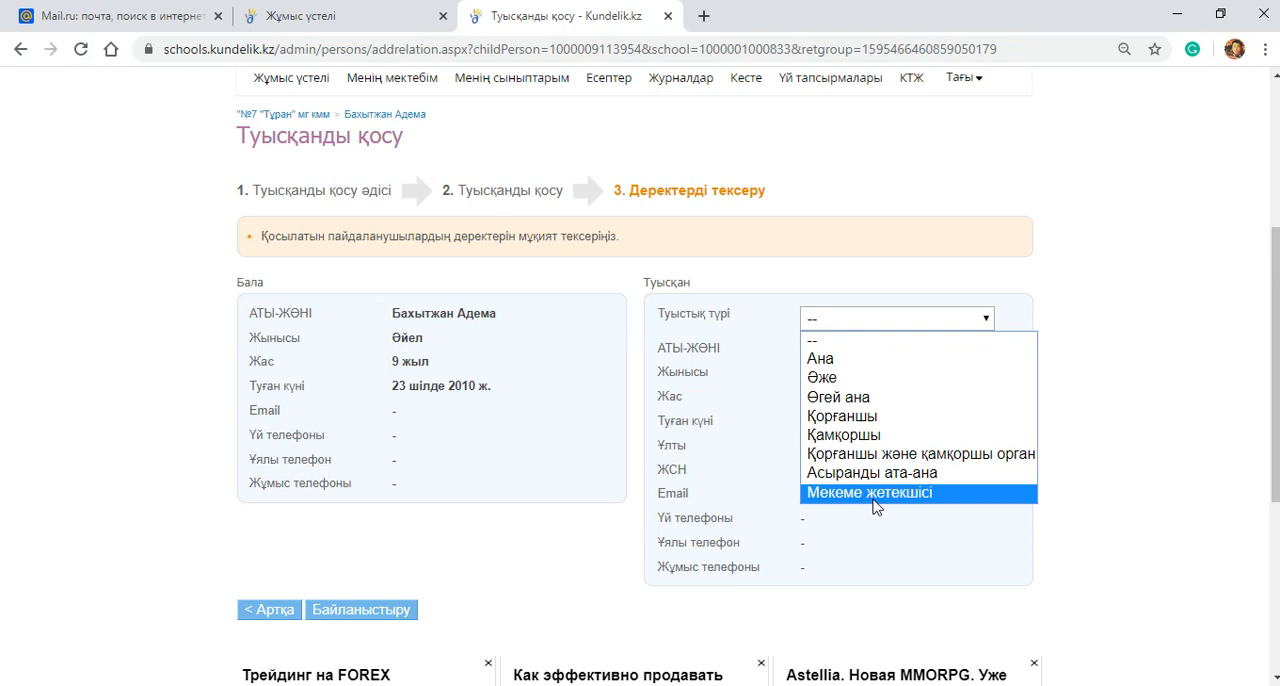
click(825, 360)
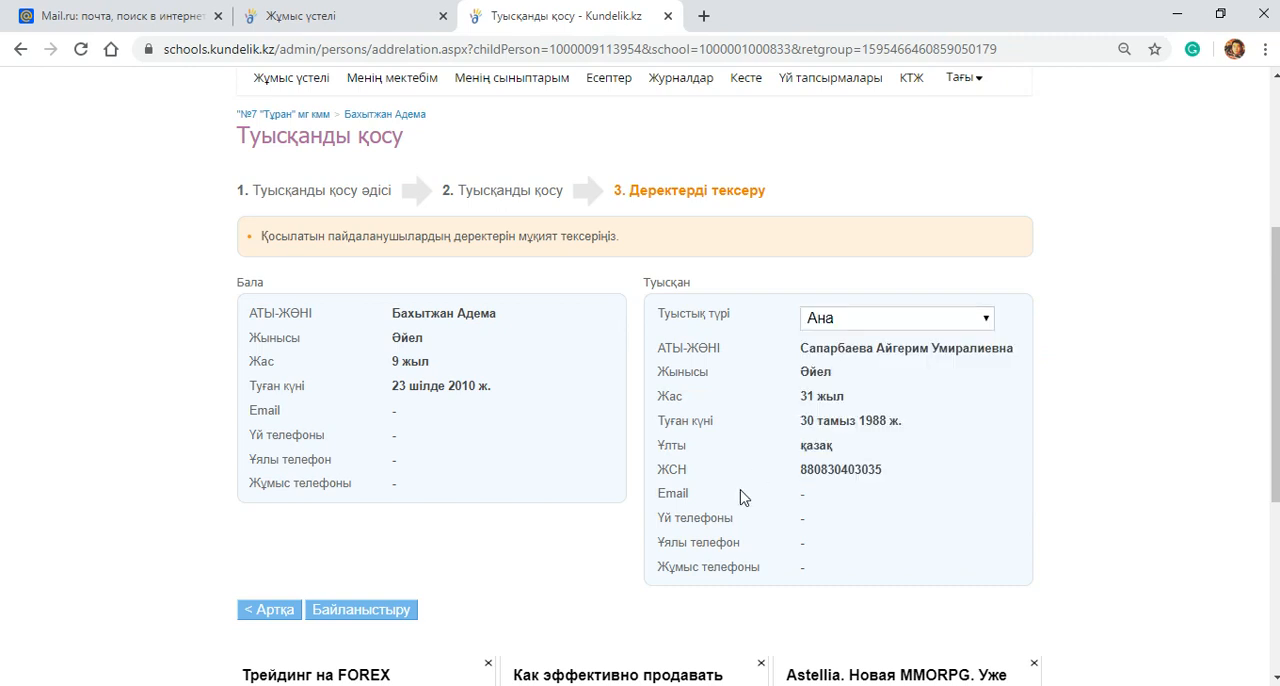
scroll(340, 555, down, 1)
click(362, 524)
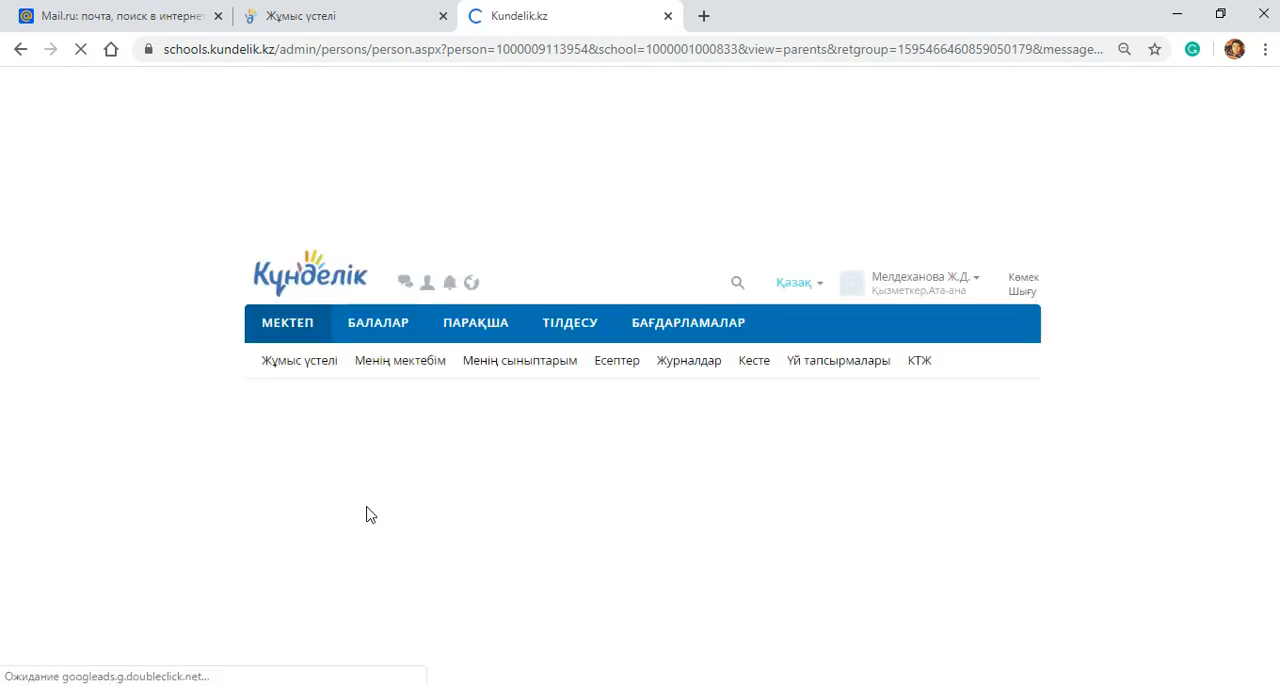
Step: Open the newly linked mother's profile from the student's Туысқандар list and review her personal and first-login details
scroll(390, 513, down, 1)
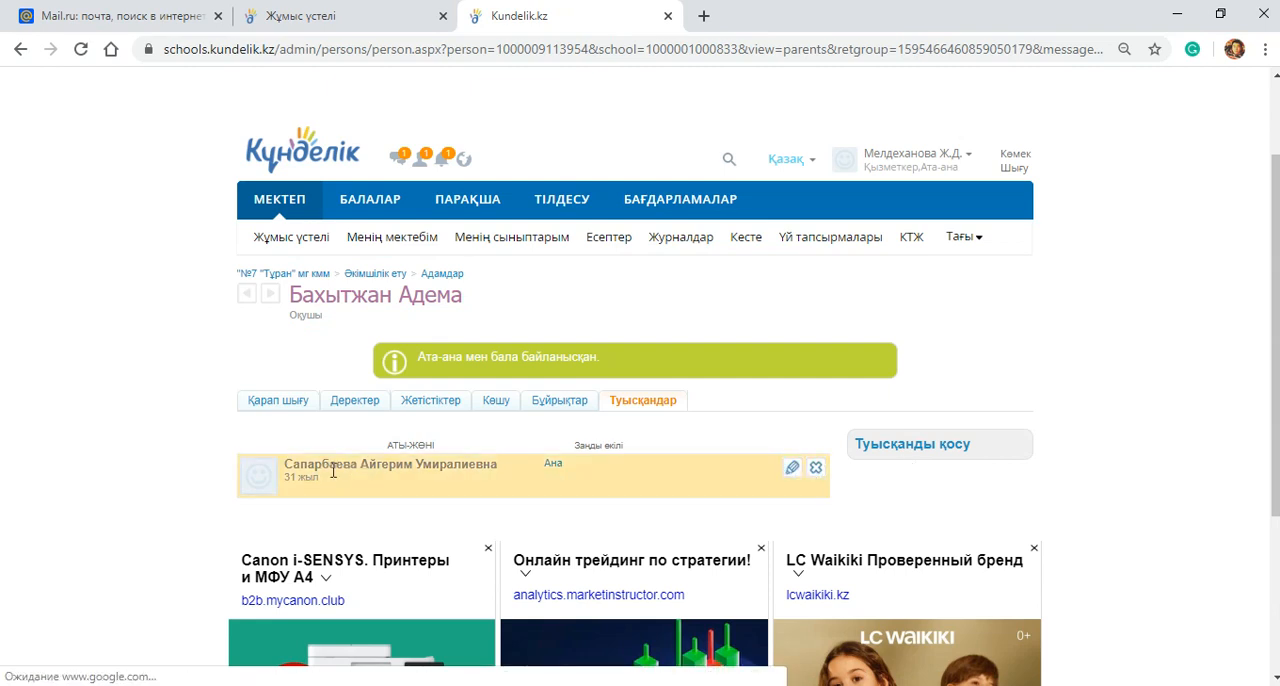
click(798, 471)
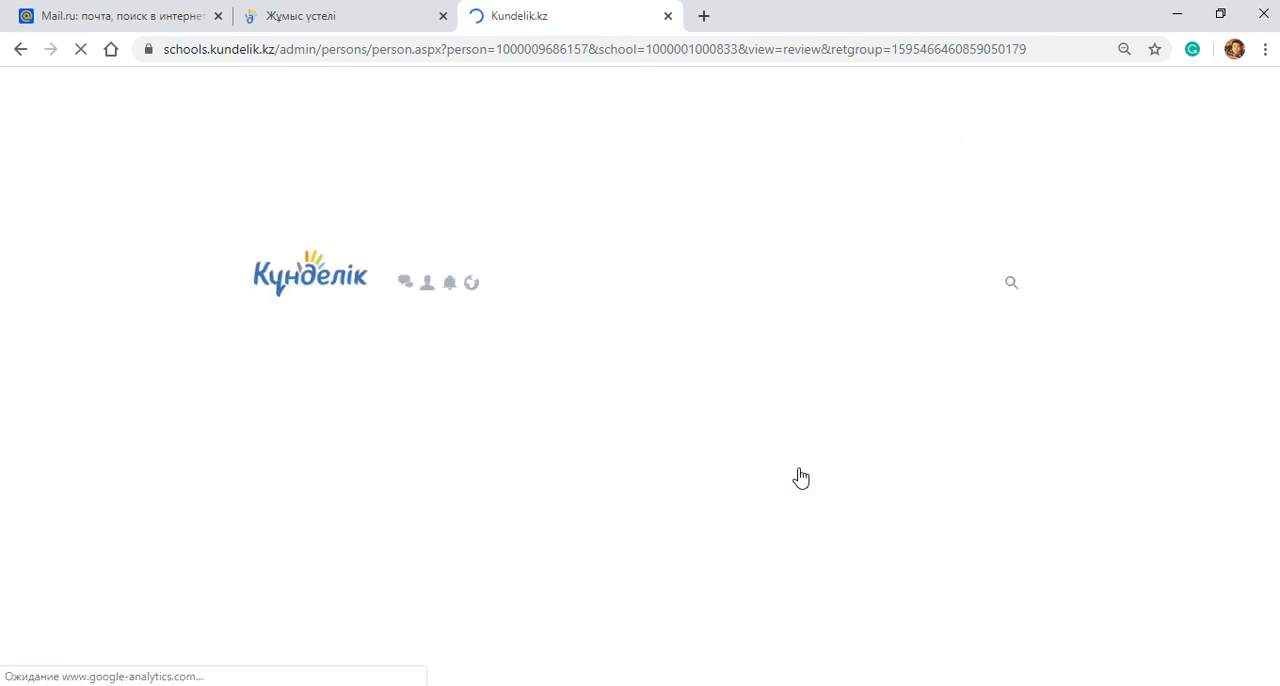
scroll(800, 478, down, 5)
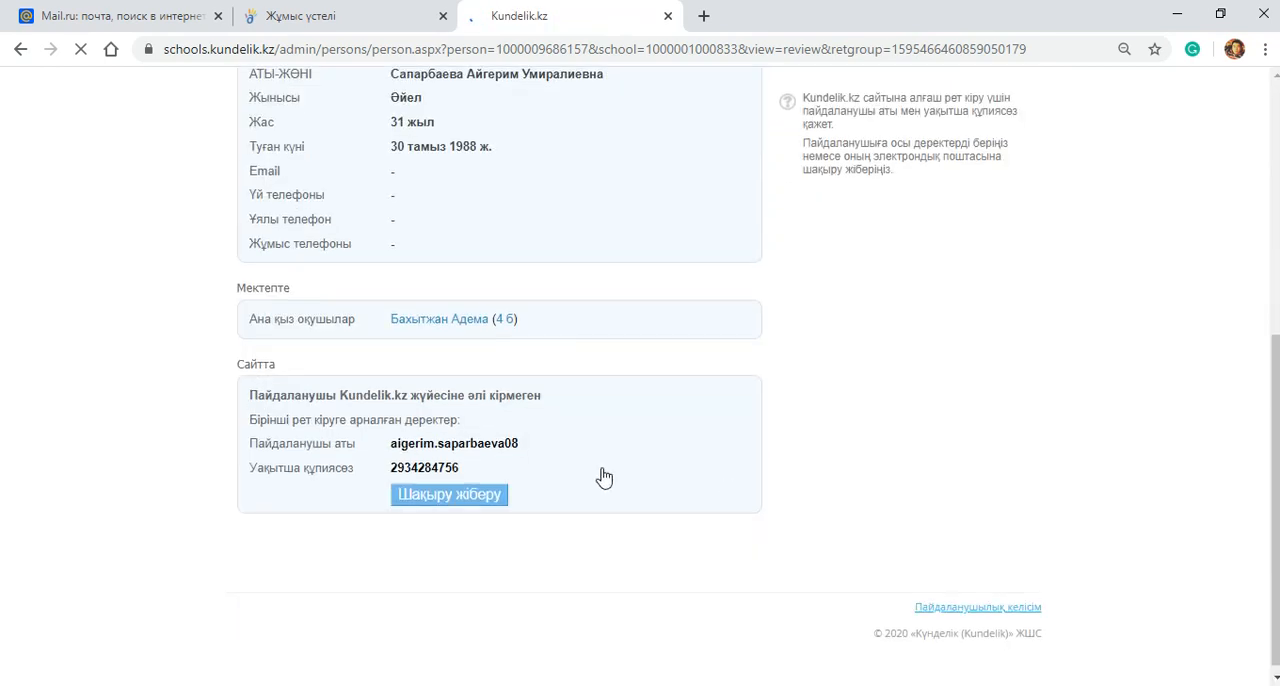
scroll(337, 455, up, 4)
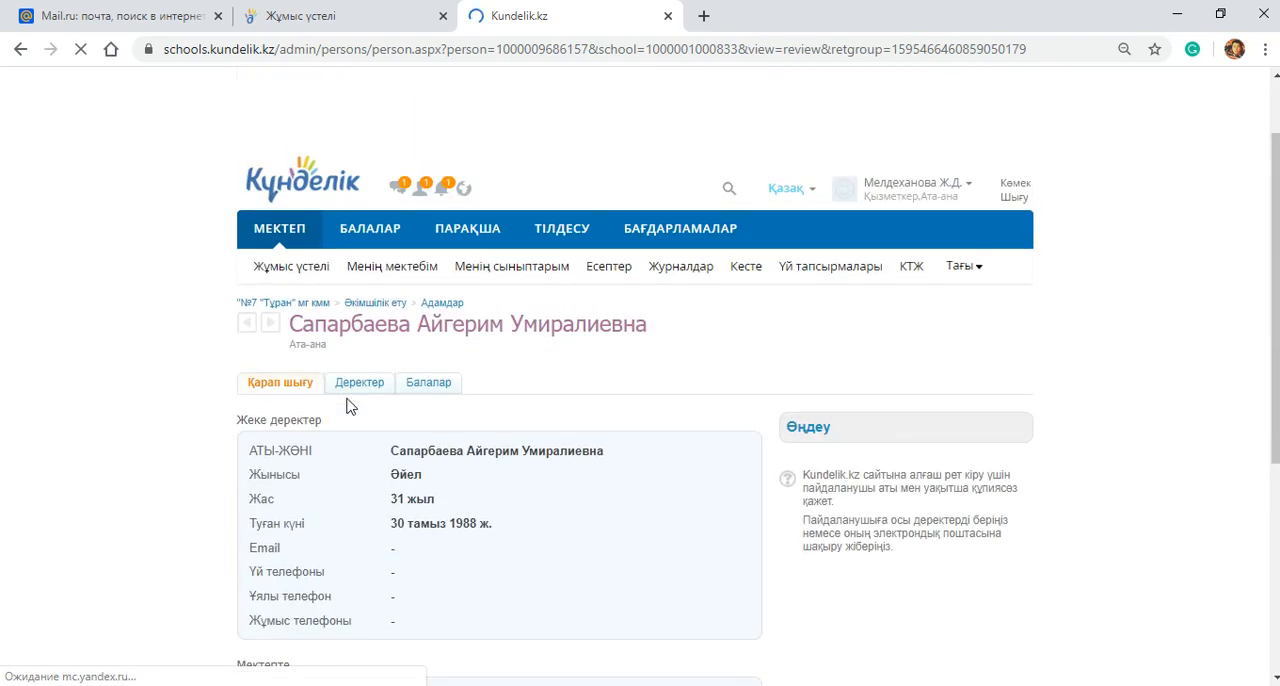
Step: Review the mother's personal details, linked student and first-login data under Сайтта, and close her profile
scroll(350, 400, down, 1)
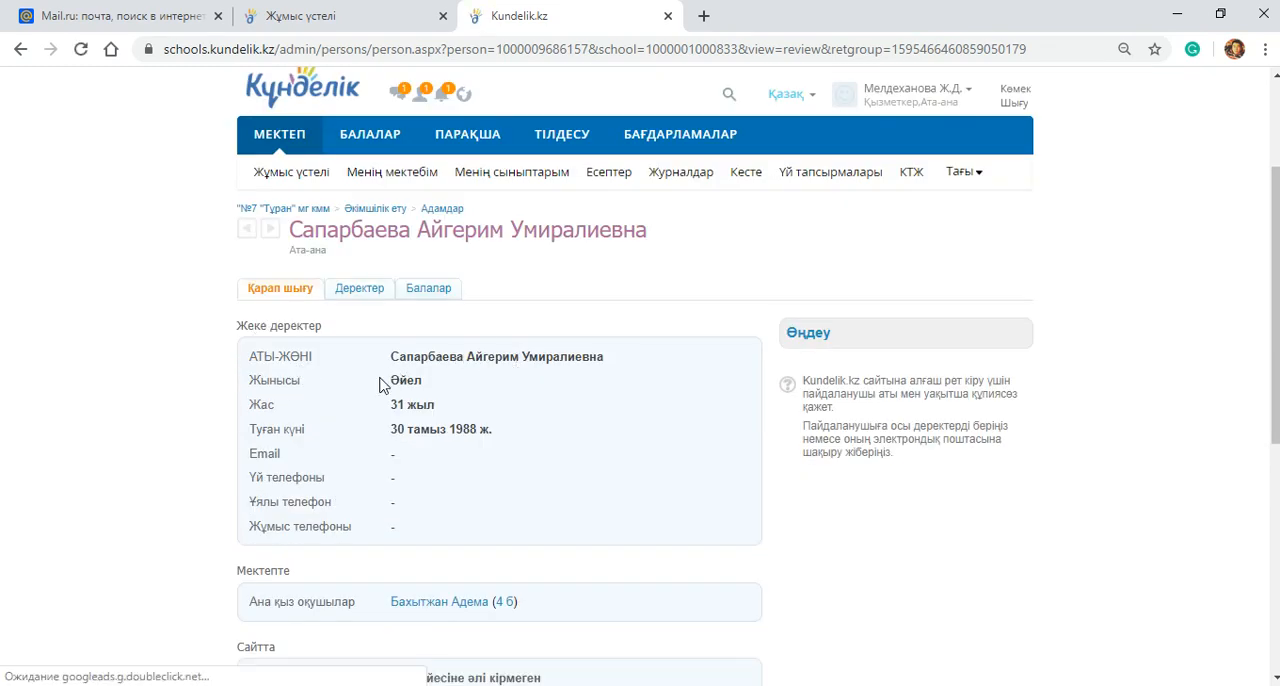
scroll(424, 461, down, 1)
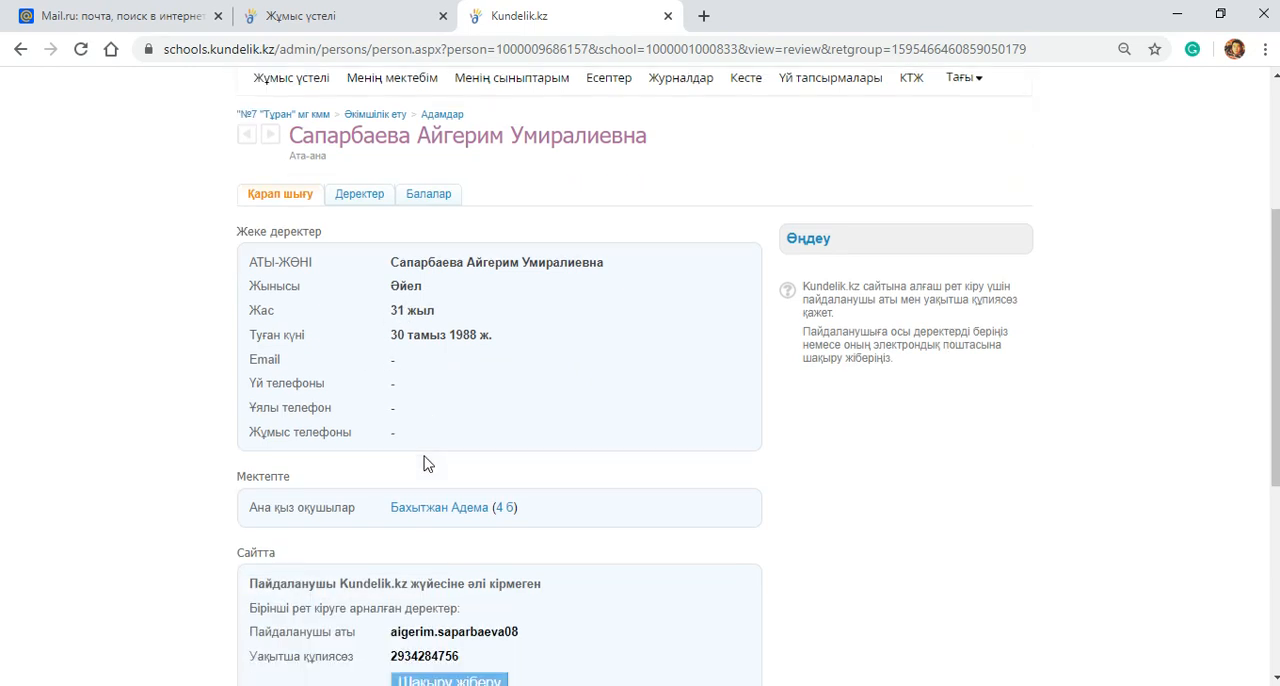
scroll(429, 545, down, 1)
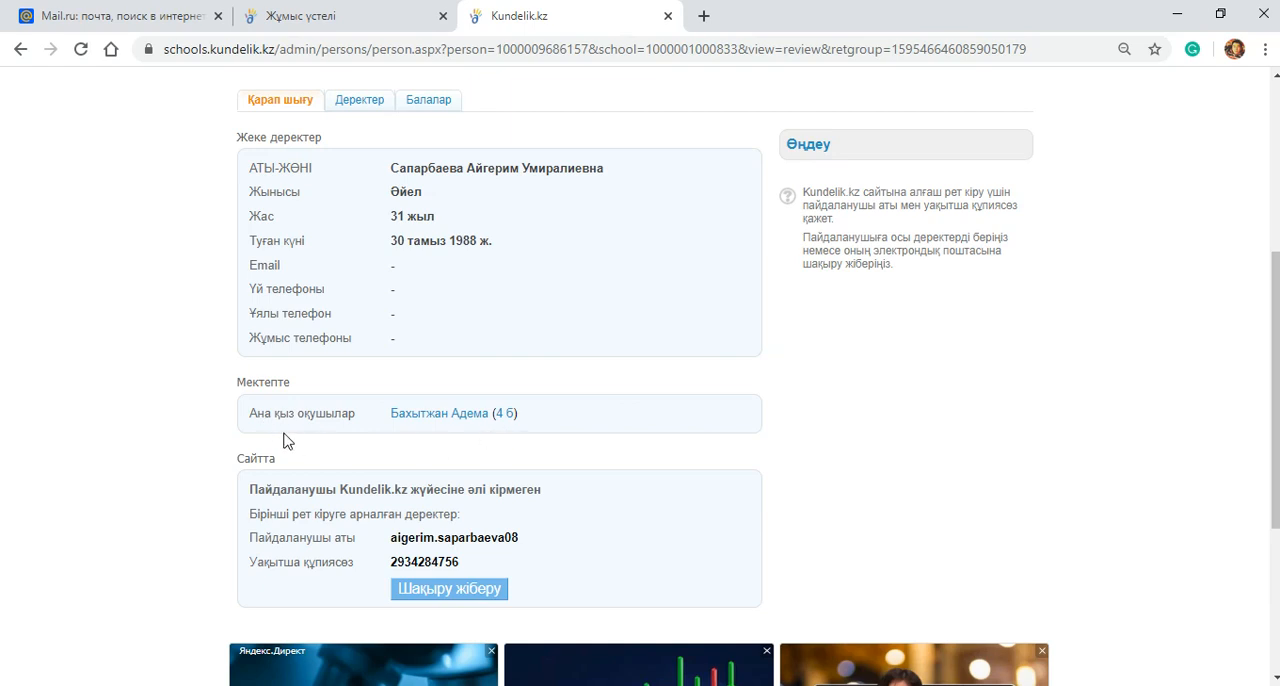
scroll(442, 542, down, 1)
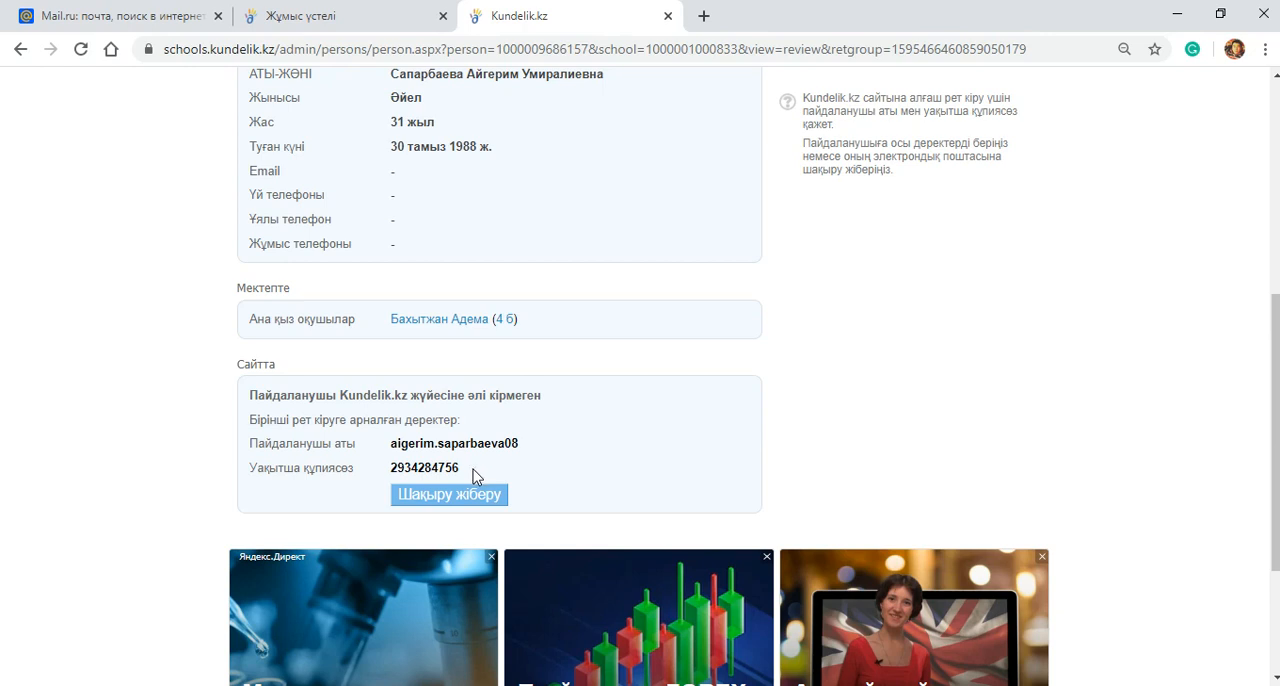
scroll(545, 457, up, 4)
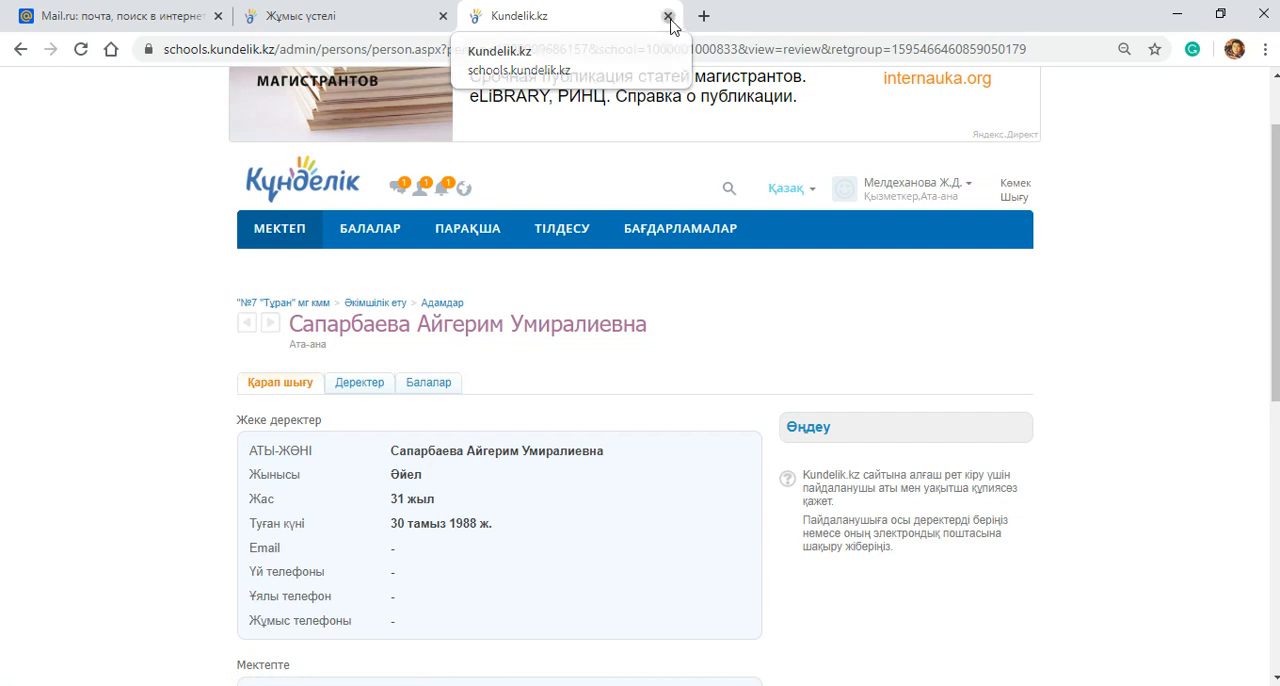
click(667, 18)
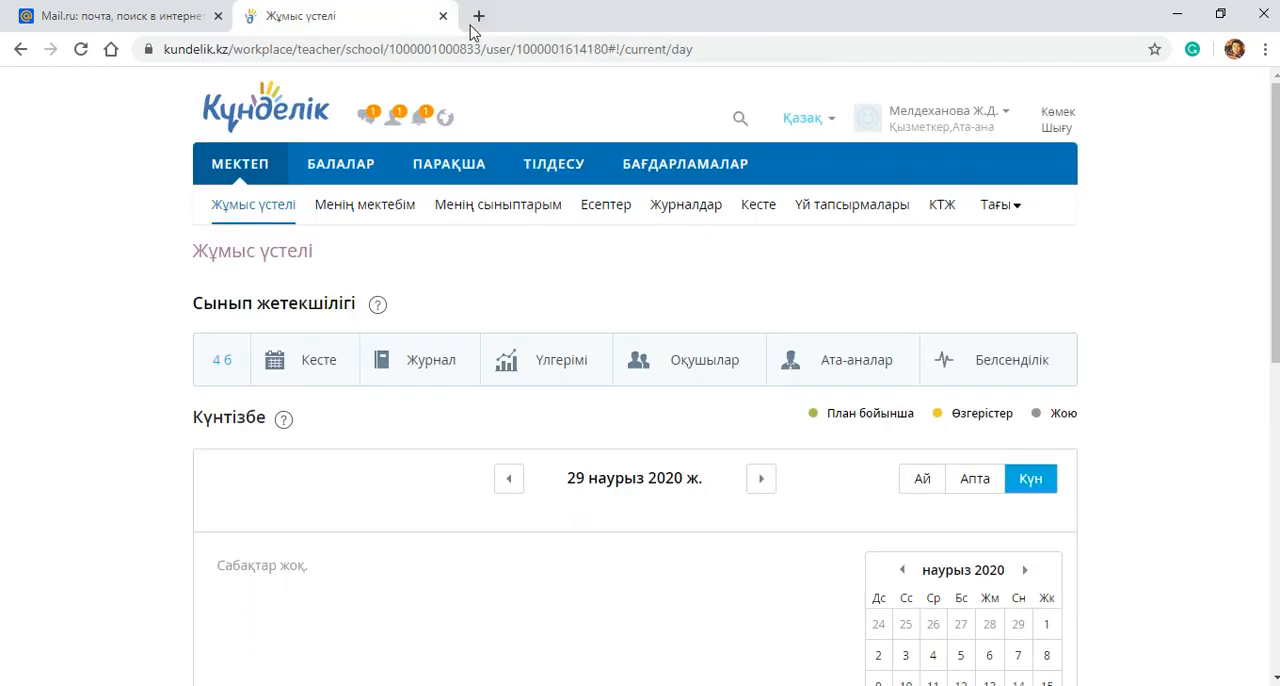
Step: Open the fifth student's record from the class 4 б Оқушылар list and check the first-login details under Сайтта
click(668, 375)
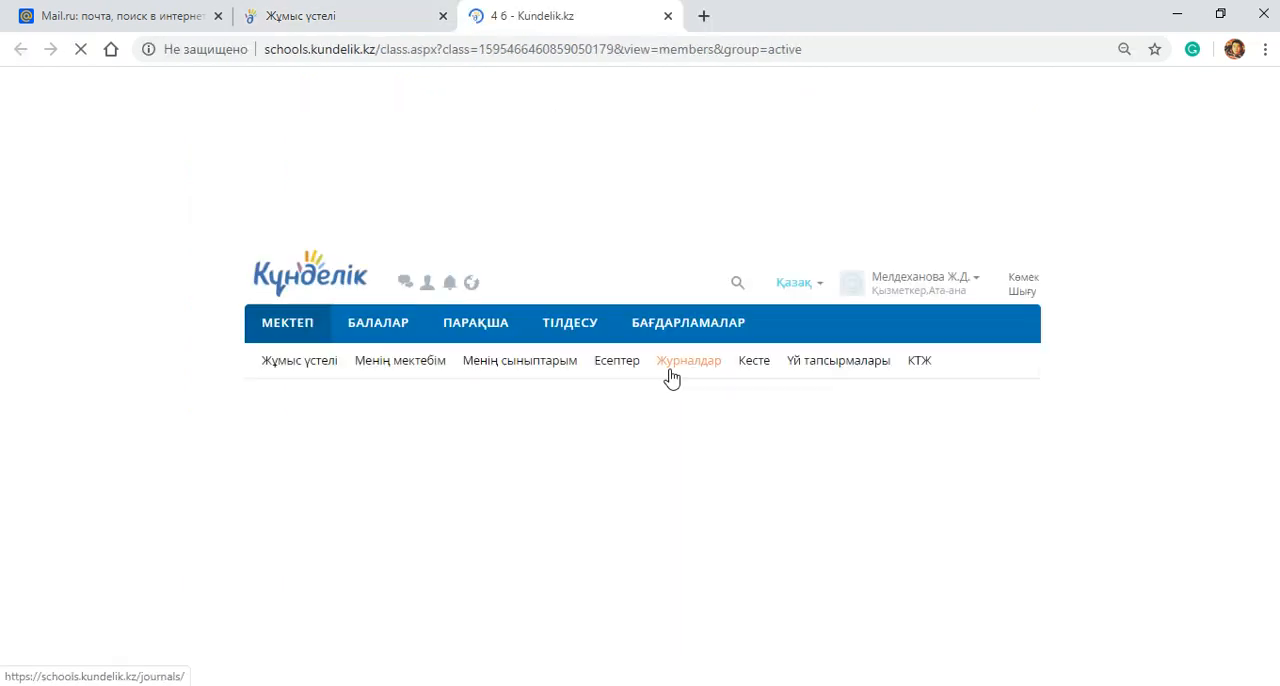
scroll(787, 497, down, 2)
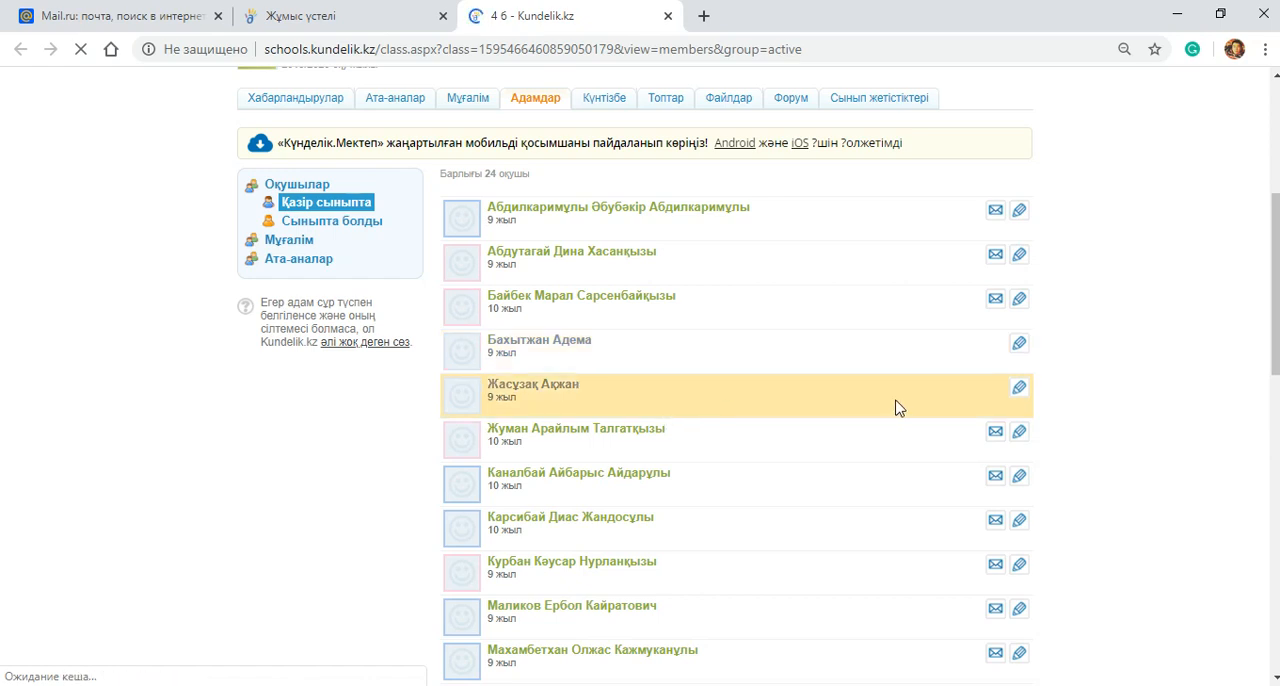
click(1020, 389)
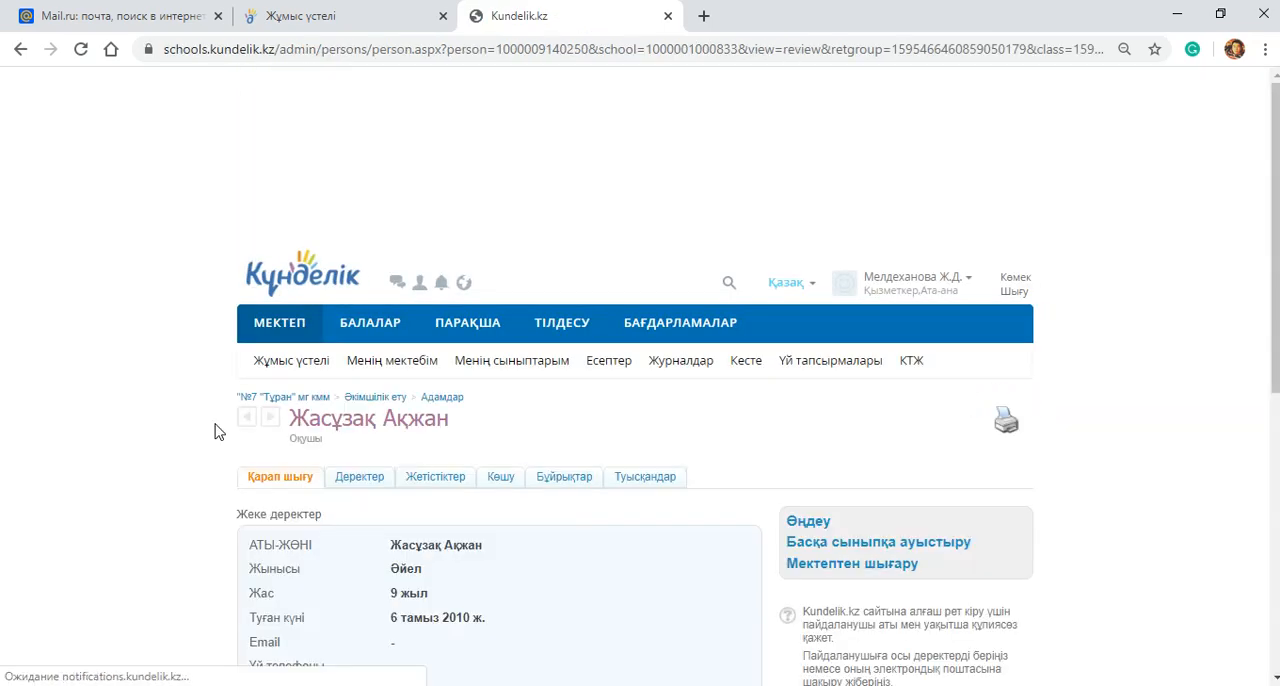
scroll(290, 440, down, 3)
scroll(330, 500, down, 2)
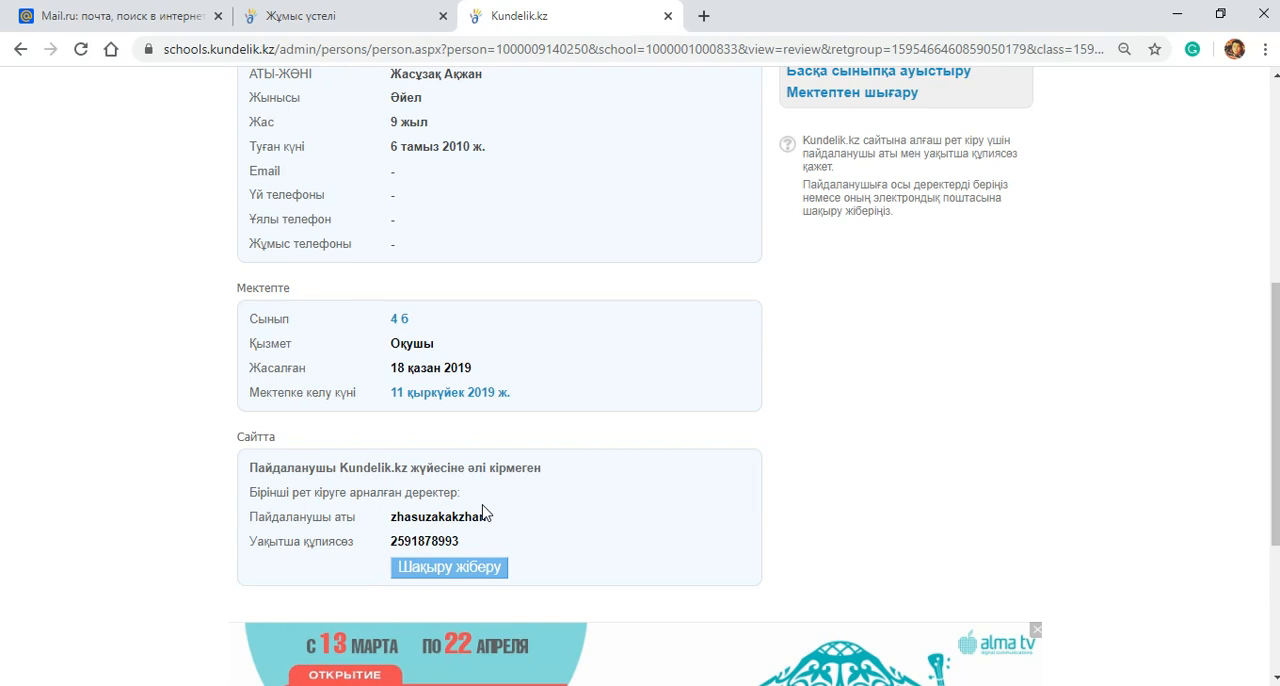
Step: Start Туысқанды қосу from the student's Туысқандар page with the Жаңа пайдаланушы method and continue to the personal data form
scroll(480, 500, up, 3)
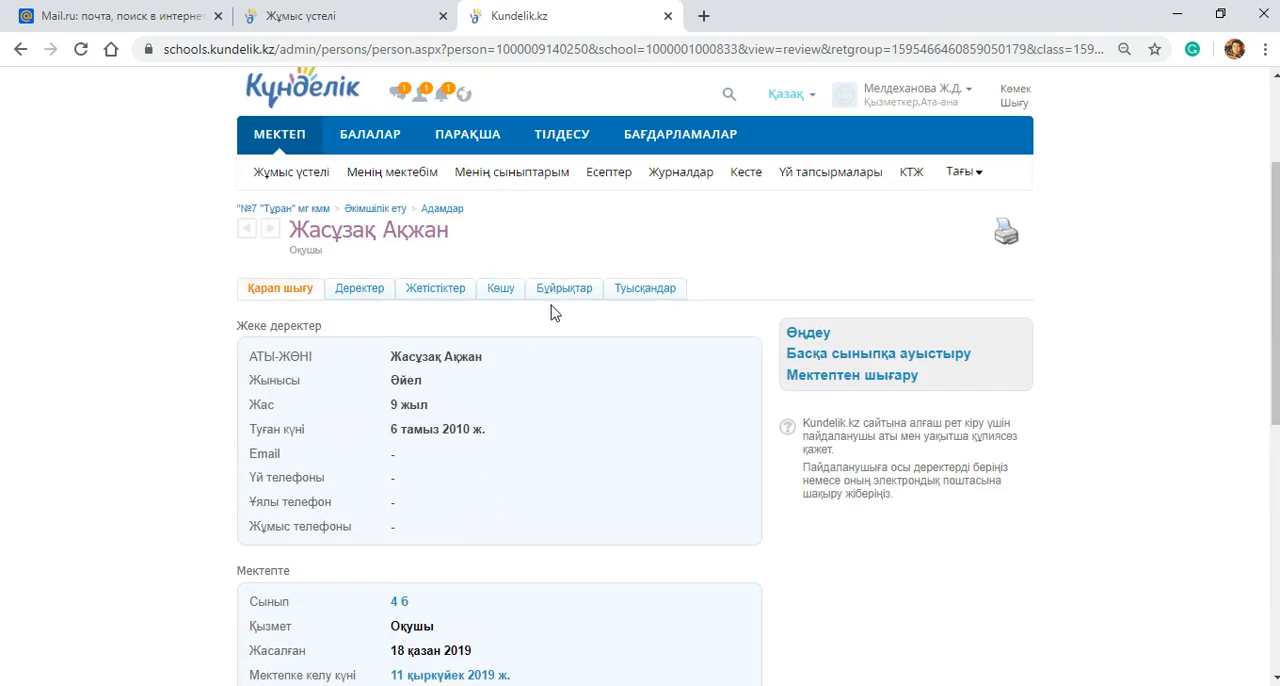
click(647, 289)
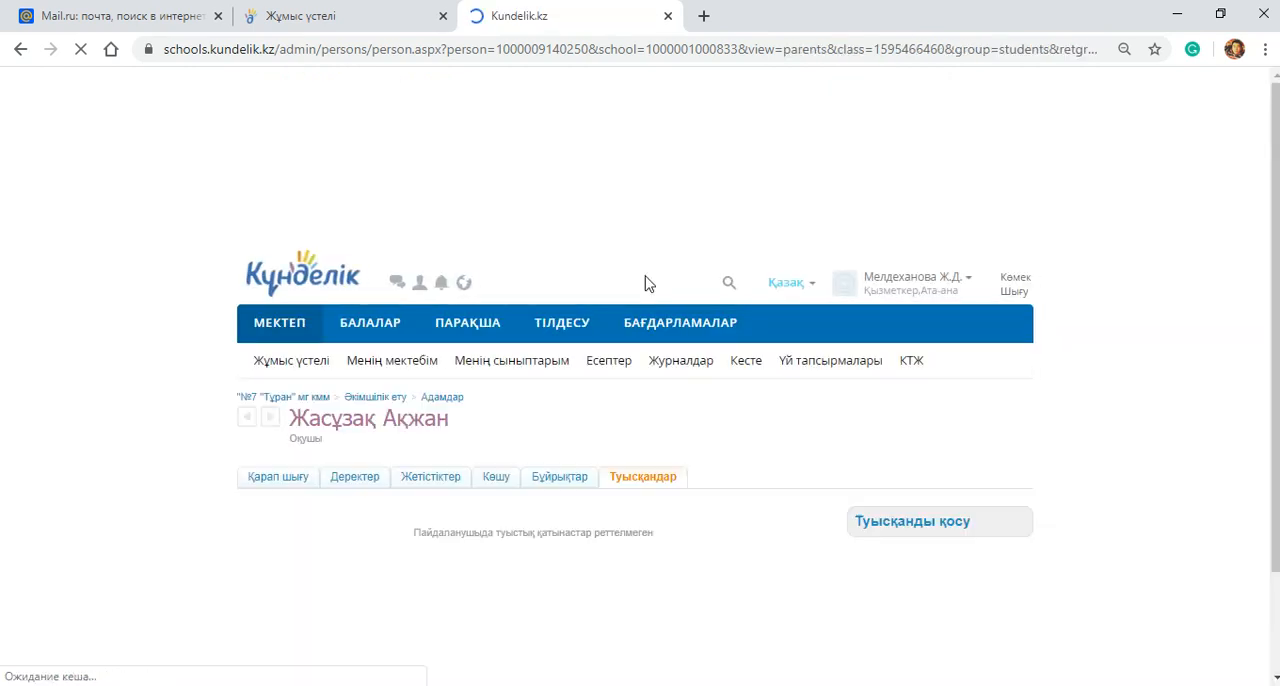
scroll(766, 440, down, 2)
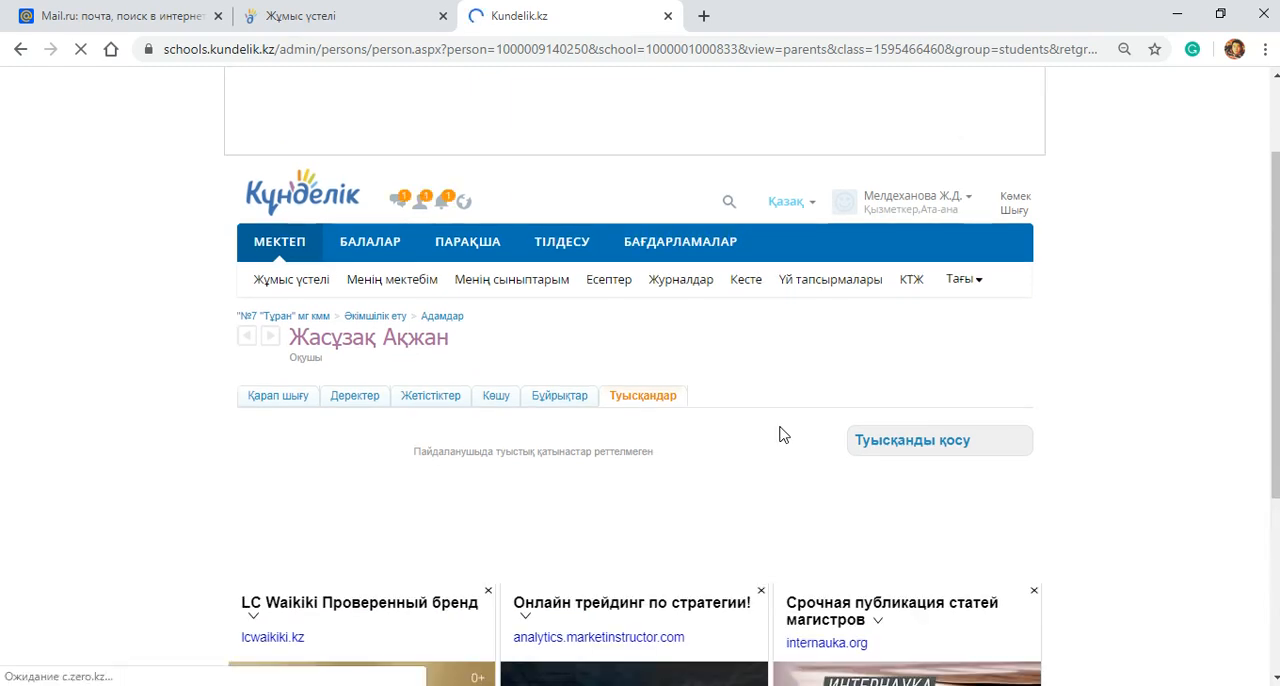
click(893, 444)
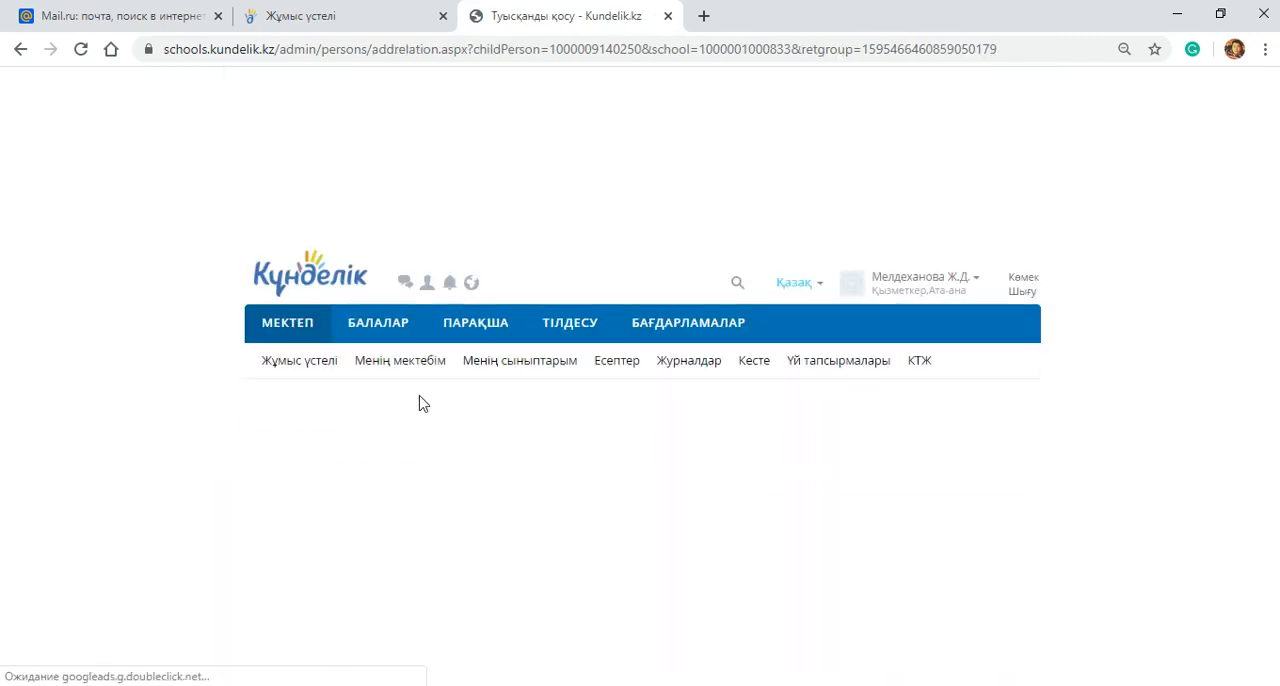
scroll(417, 380, down, 3)
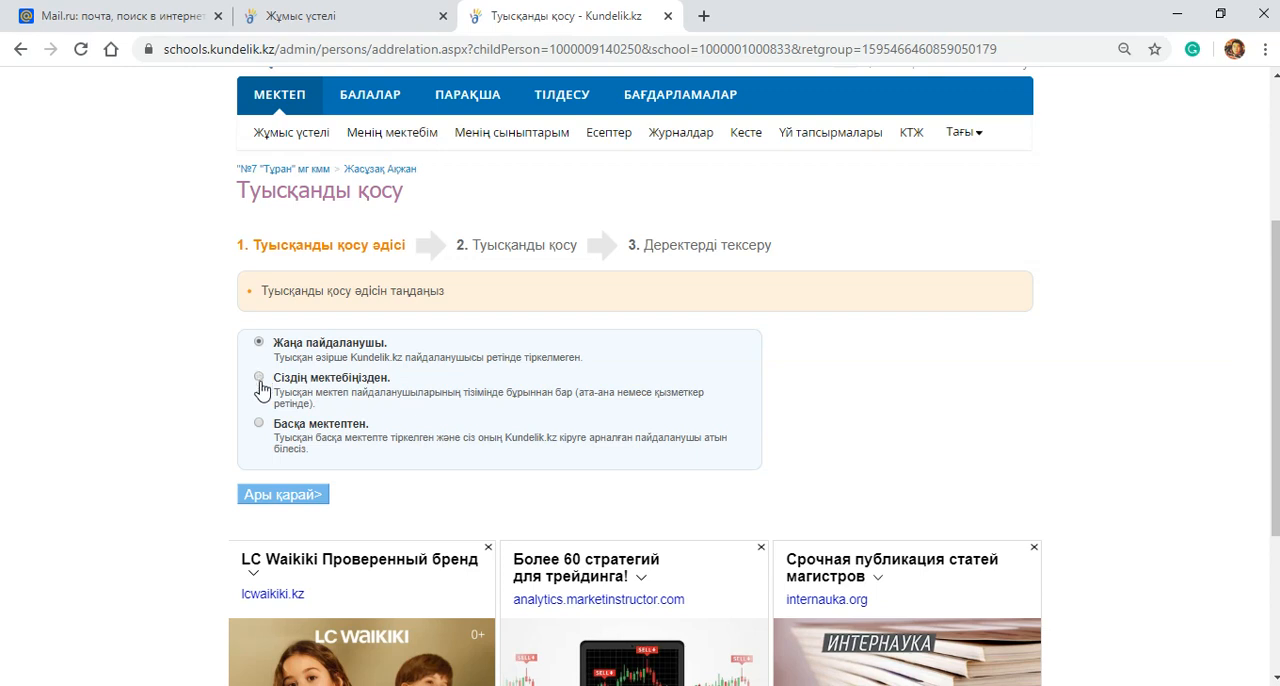
click(272, 497)
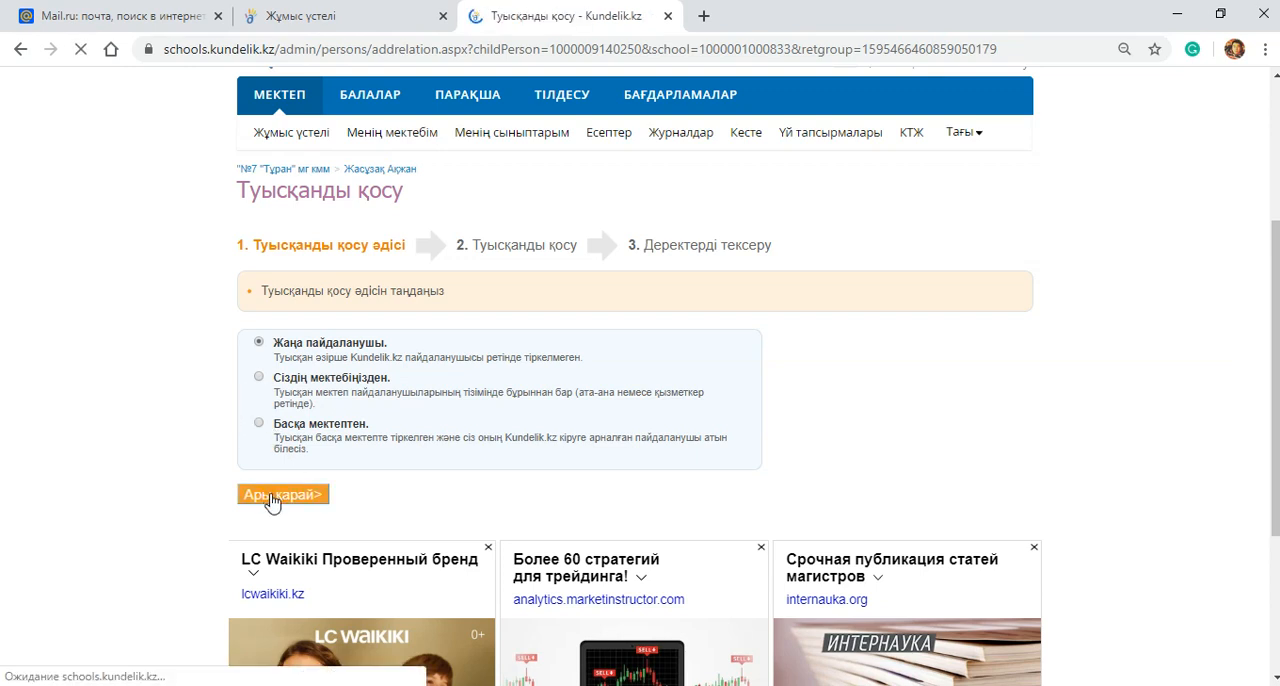
scroll(480, 330, down, 2)
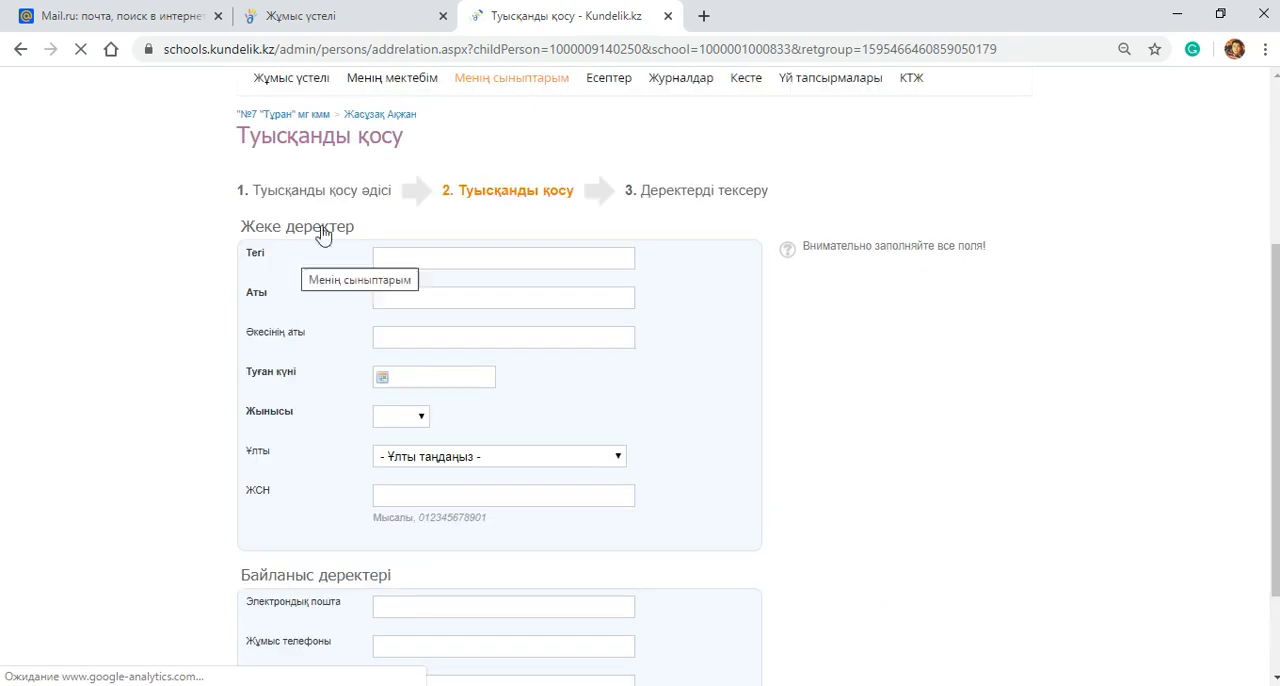
click(405, 255)
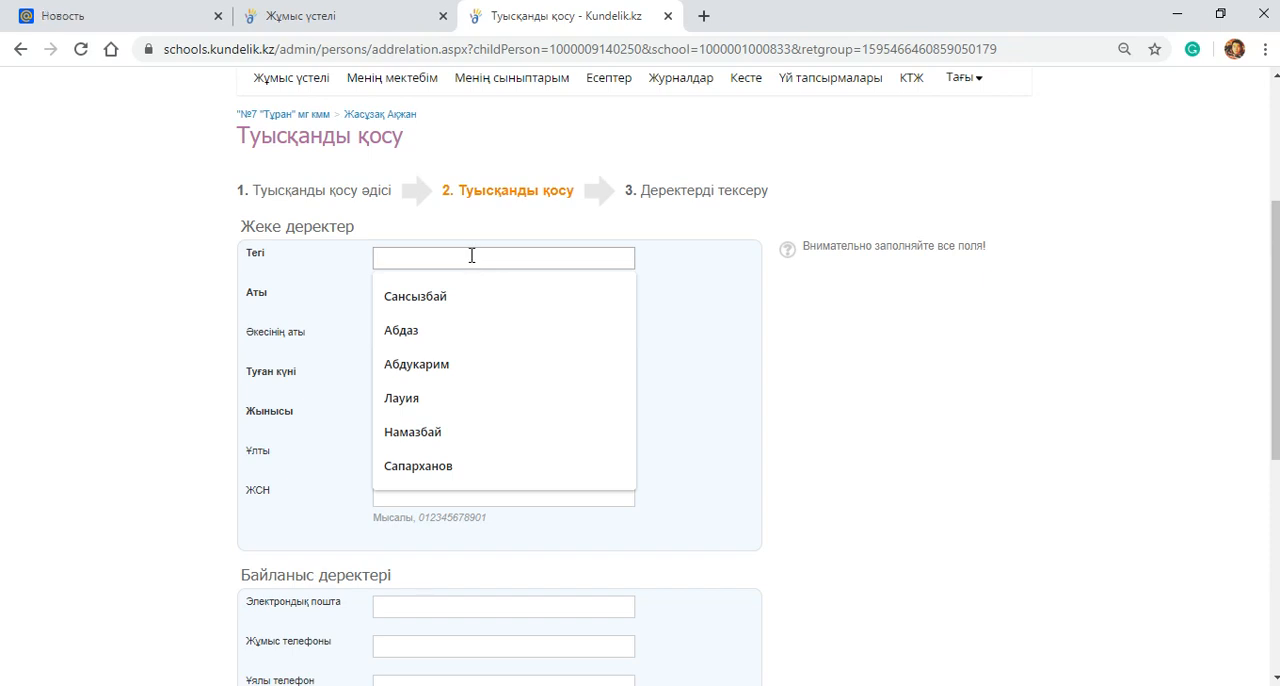
Step: Open the class 4 б Ата-аналар list from Жұмыс үстелі, keeping the relative form open
click(420, 14)
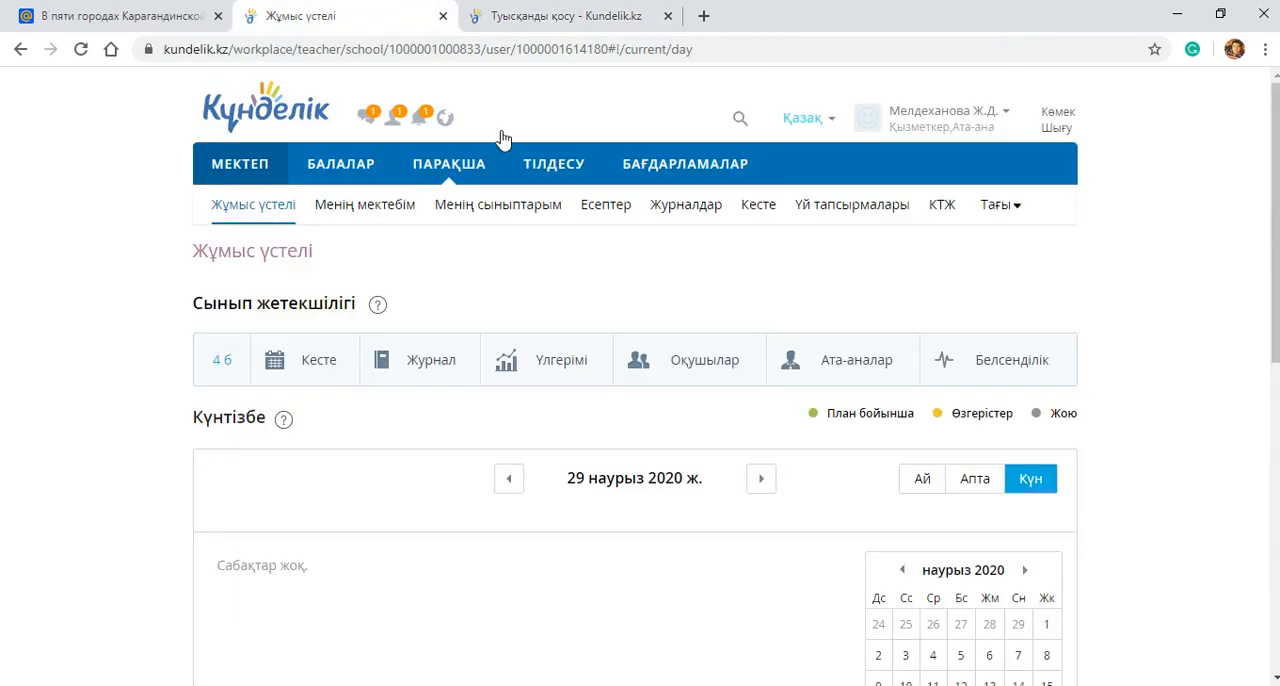
click(846, 375)
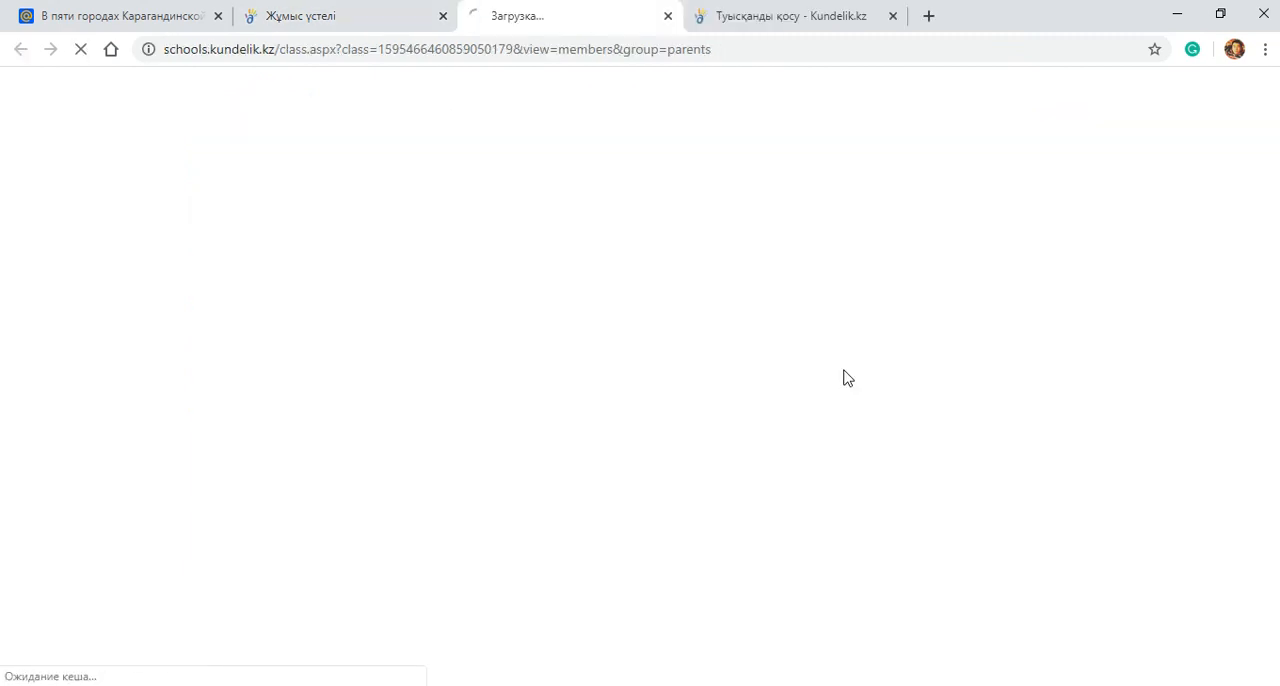
click(300, 14)
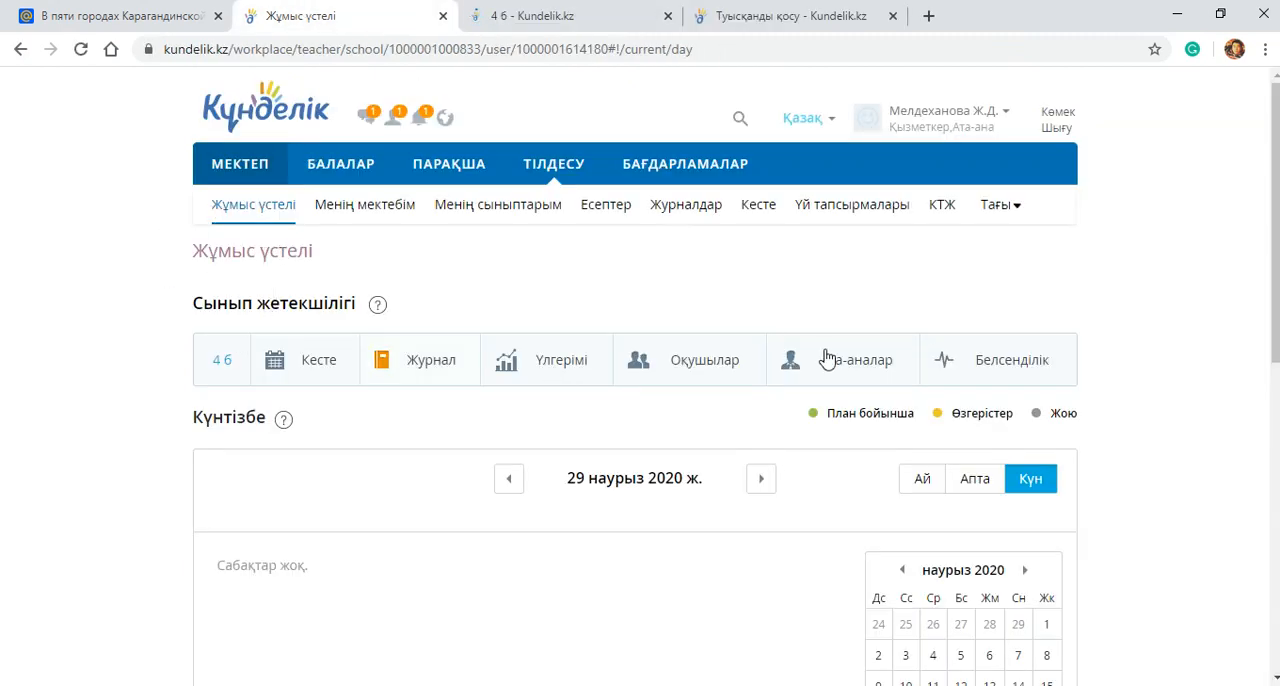
click(553, 10)
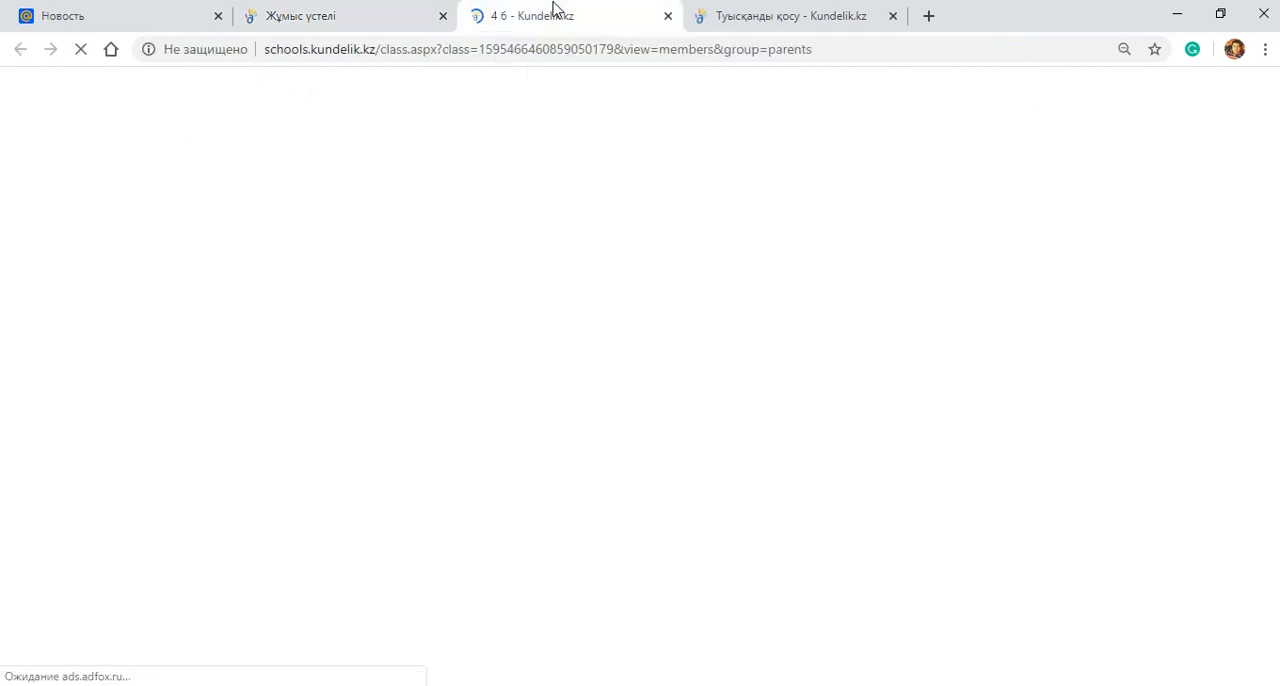
Step: Look through the class 4 б parents list to see which relatives are linked to which students, including the newly added mother
scroll(614, 457, down, 3)
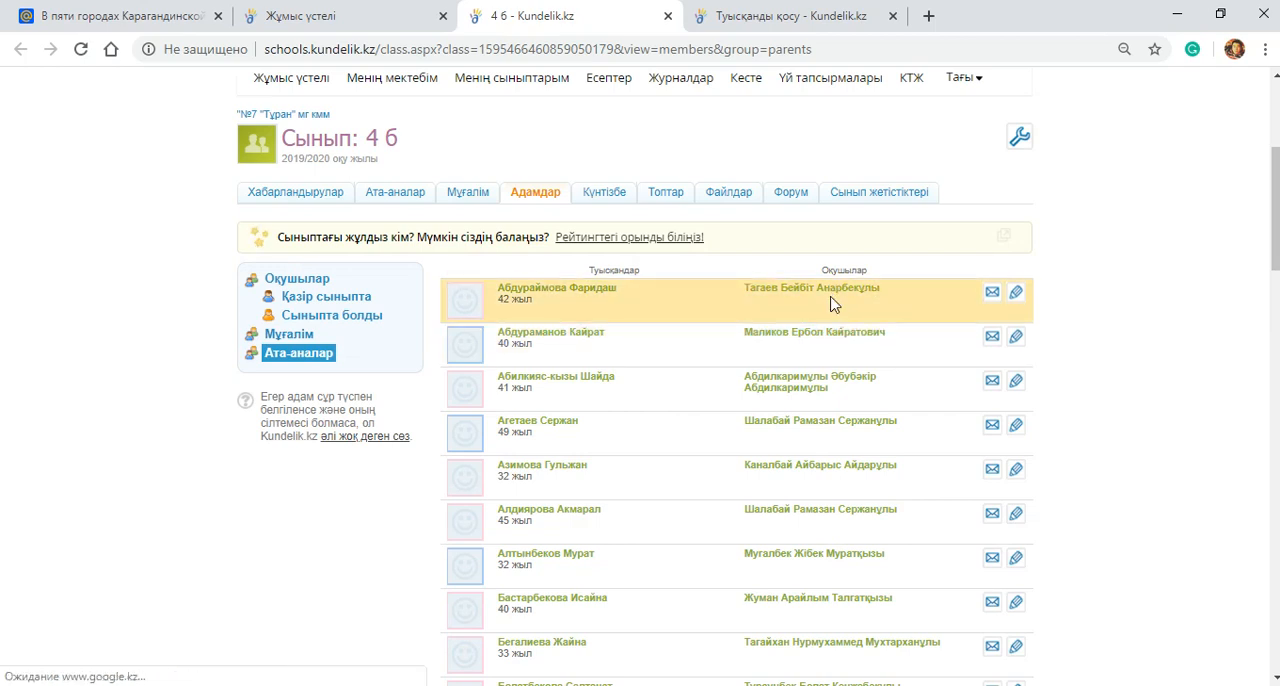
scroll(640, 337, down, 1)
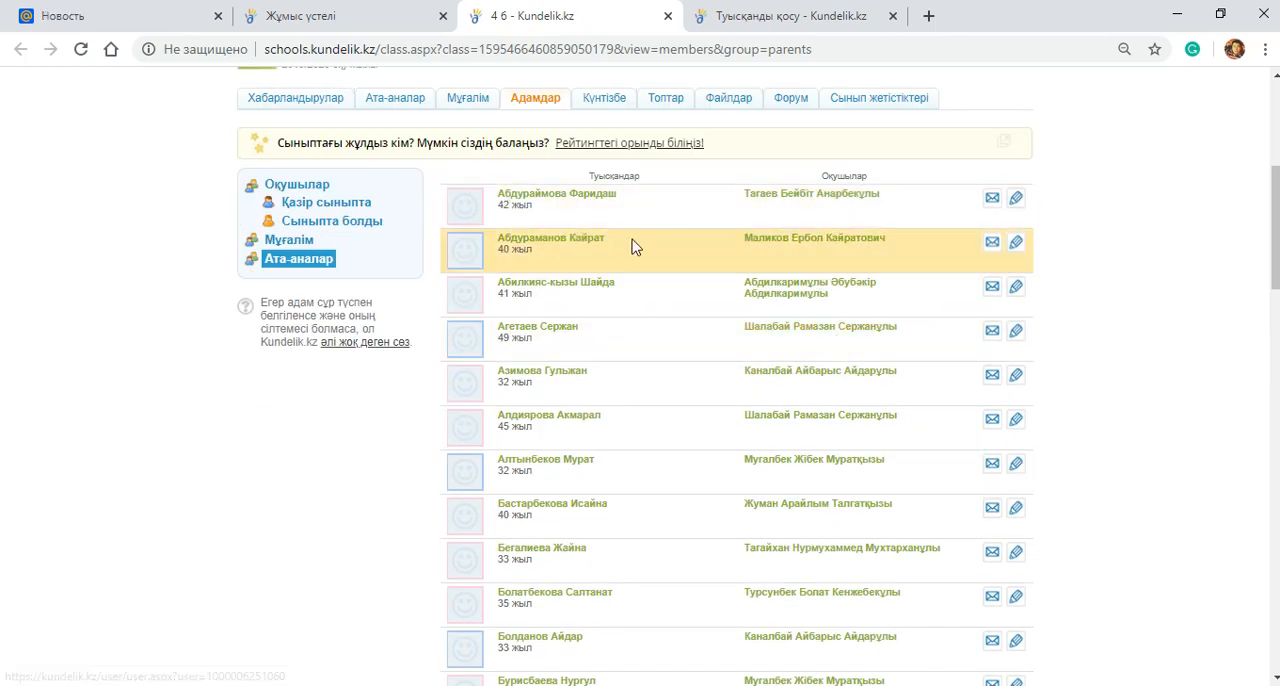
scroll(745, 320, down, 1)
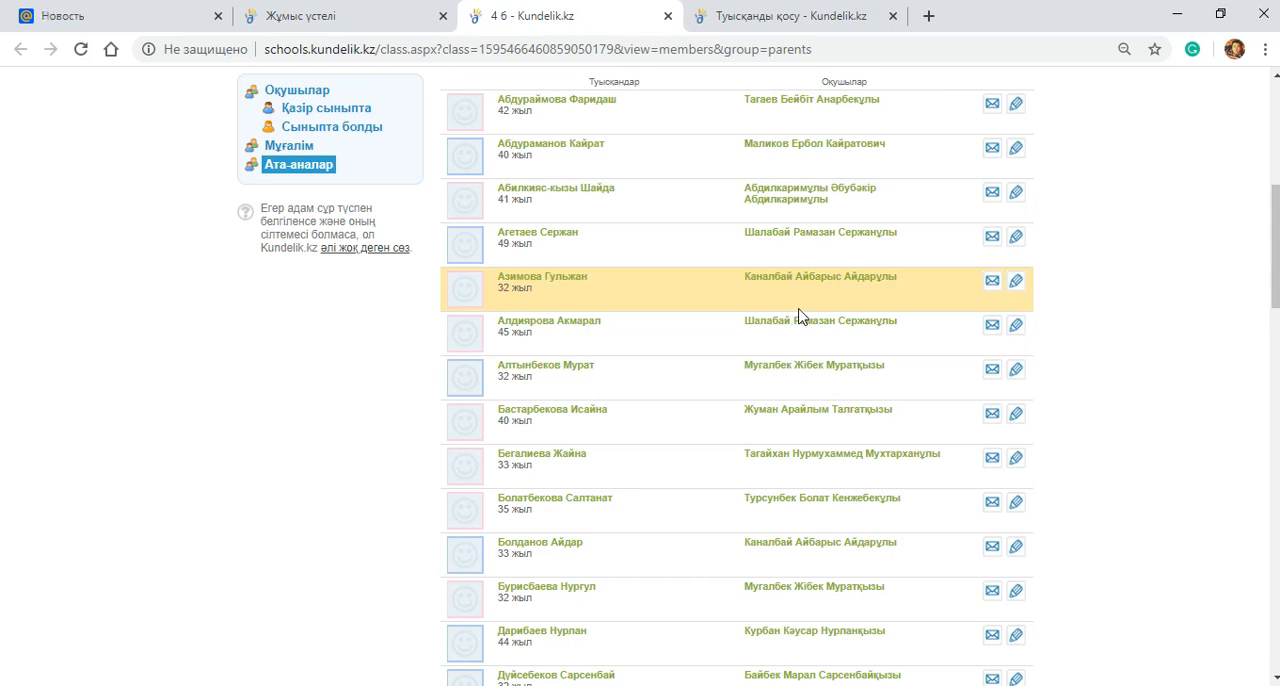
scroll(811, 400, down, 2)
scroll(811, 400, down, 1)
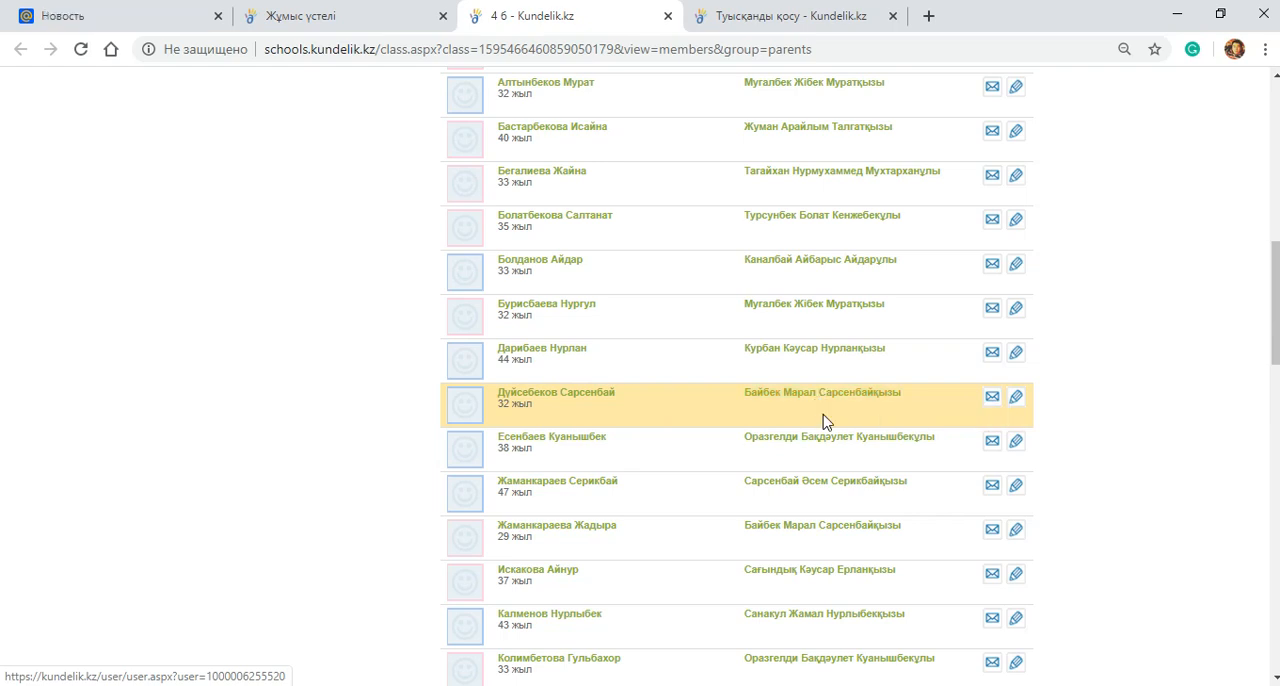
scroll(818, 397, down, 2)
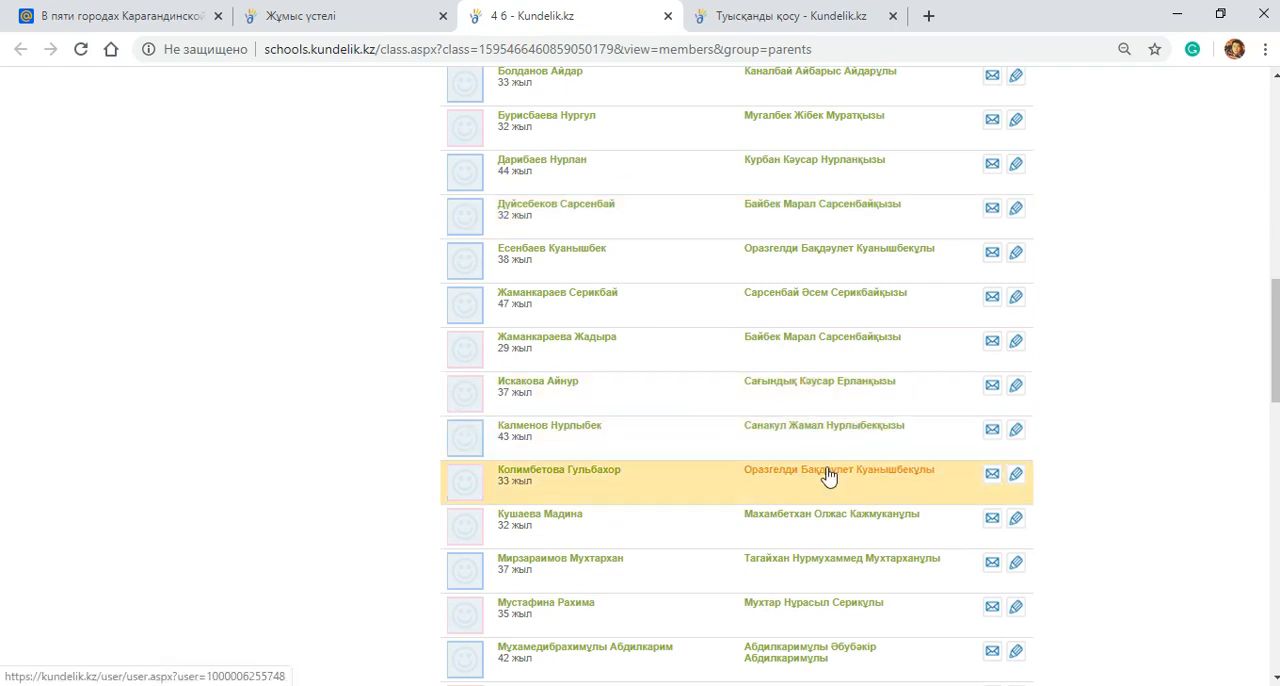
scroll(828, 476, down, 2)
scroll(828, 476, down, 4)
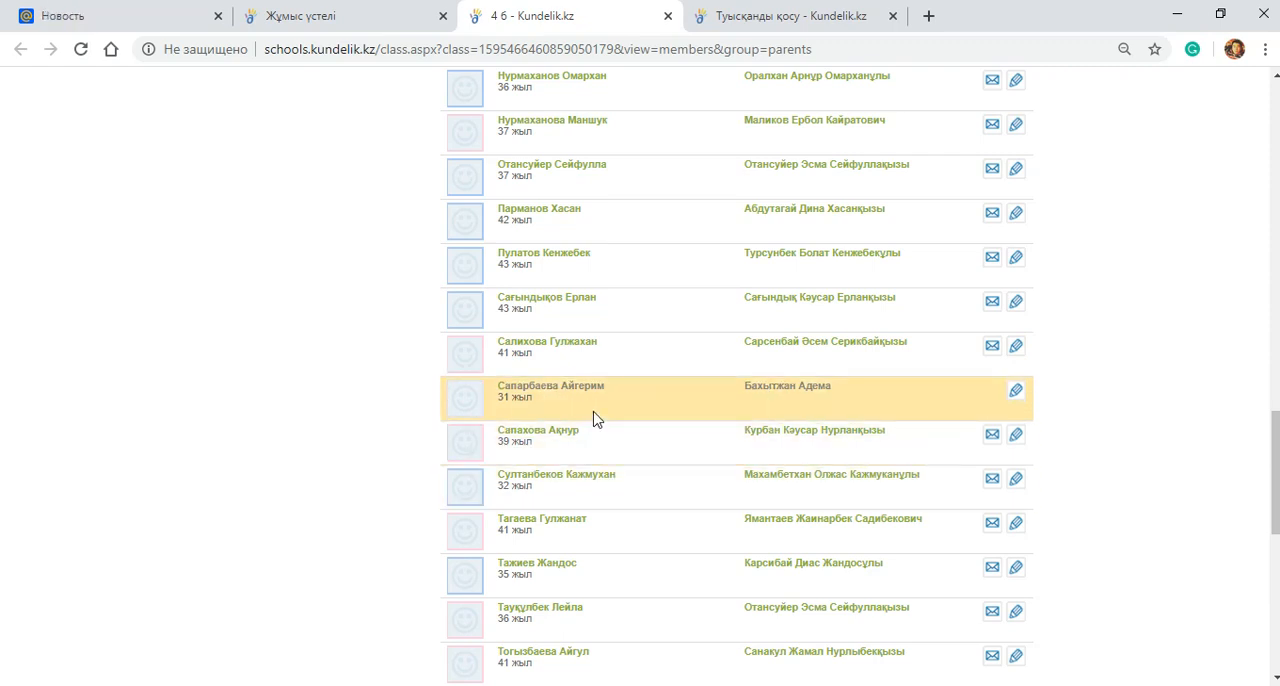
scroll(877, 486, down, 6)
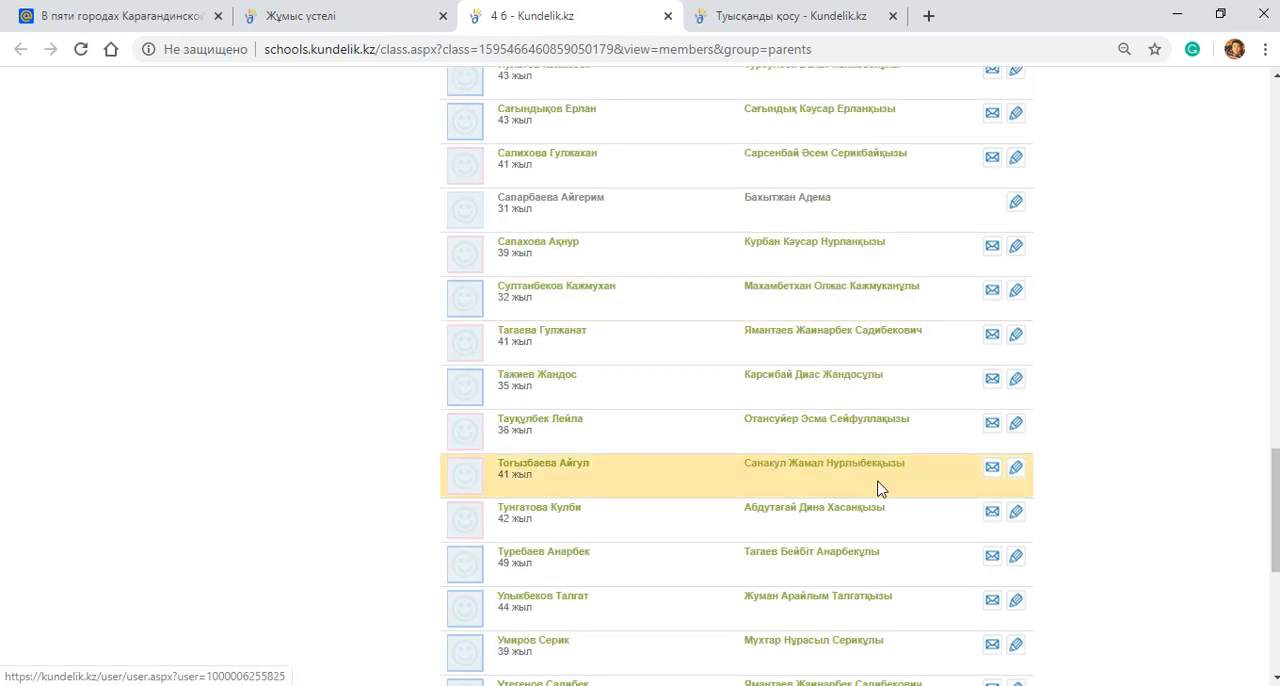
Step: Return to the Туысқанды қосу form and enter the parent's surname in Тегі and first name in Аты
click(872, 12)
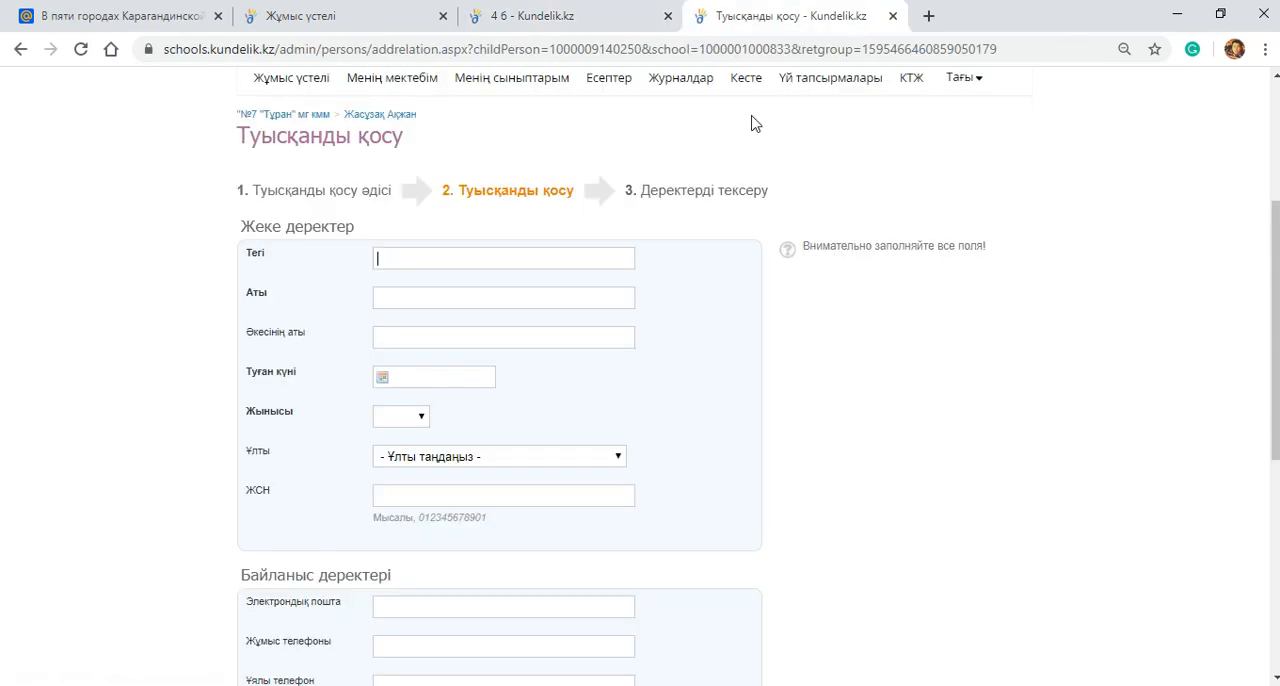
click(415, 263)
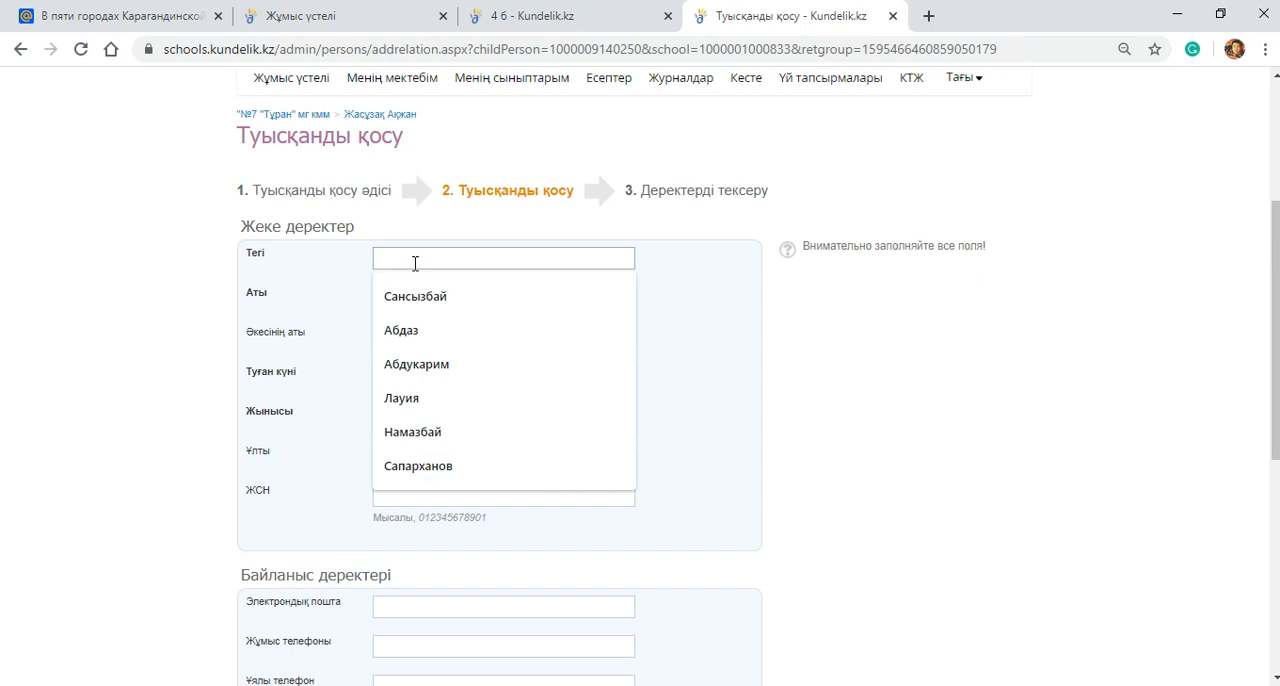
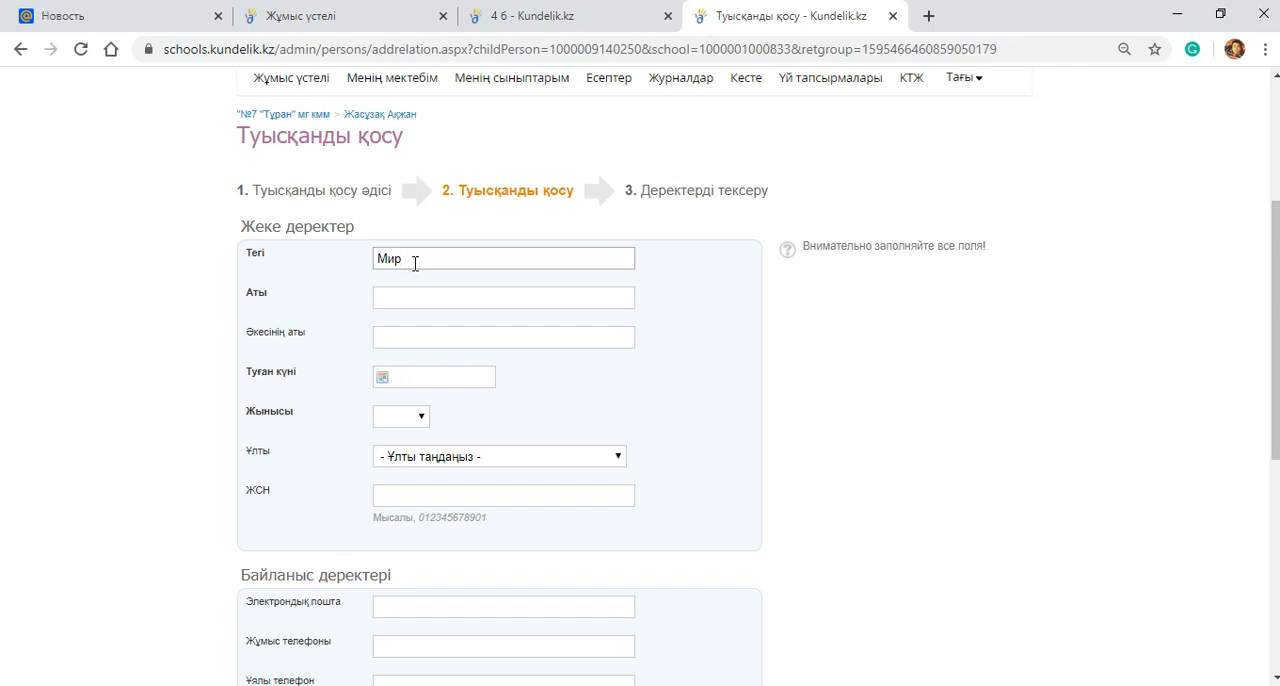
click(409, 300)
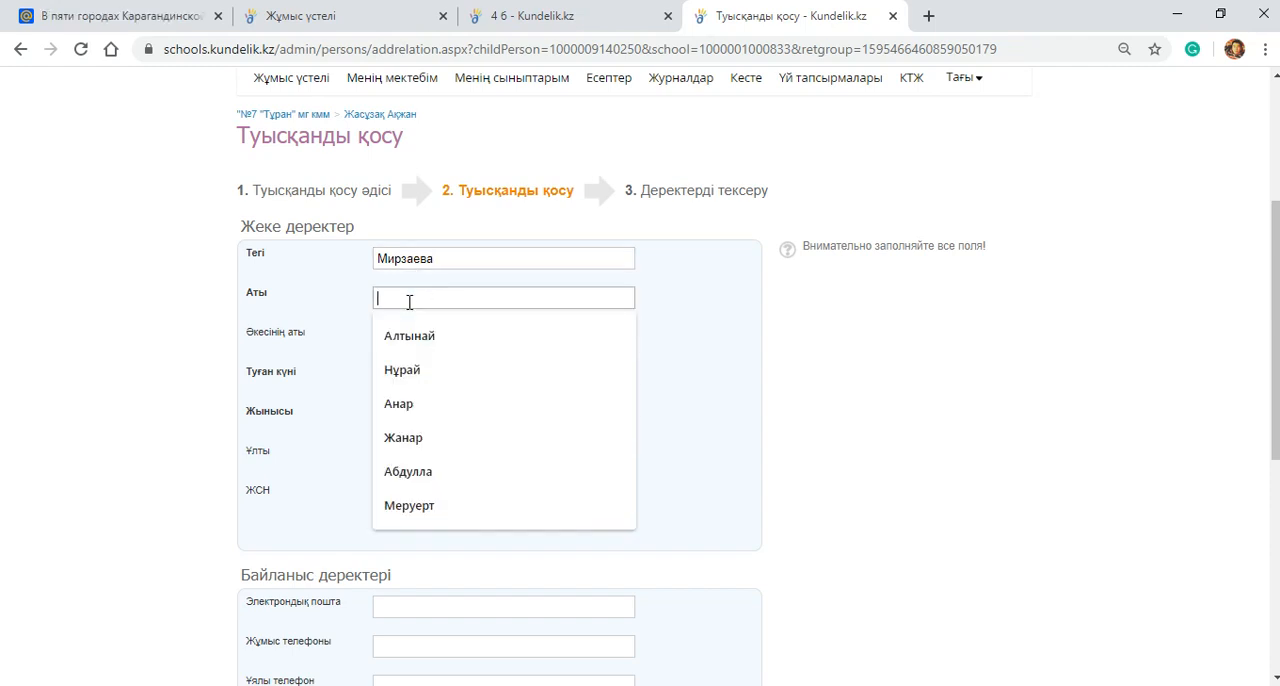
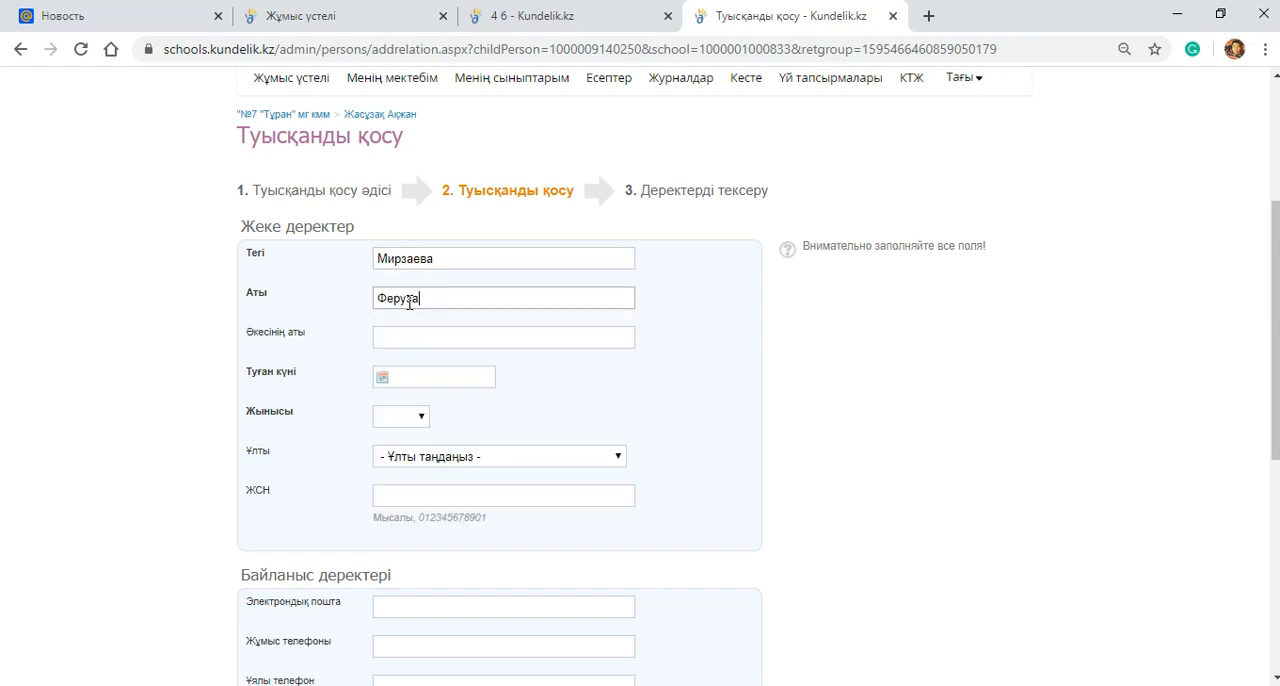
Step: Enter the parent's patronymic in the Әкесінің аты field of the Туысқанды қосу form
click(425, 335)
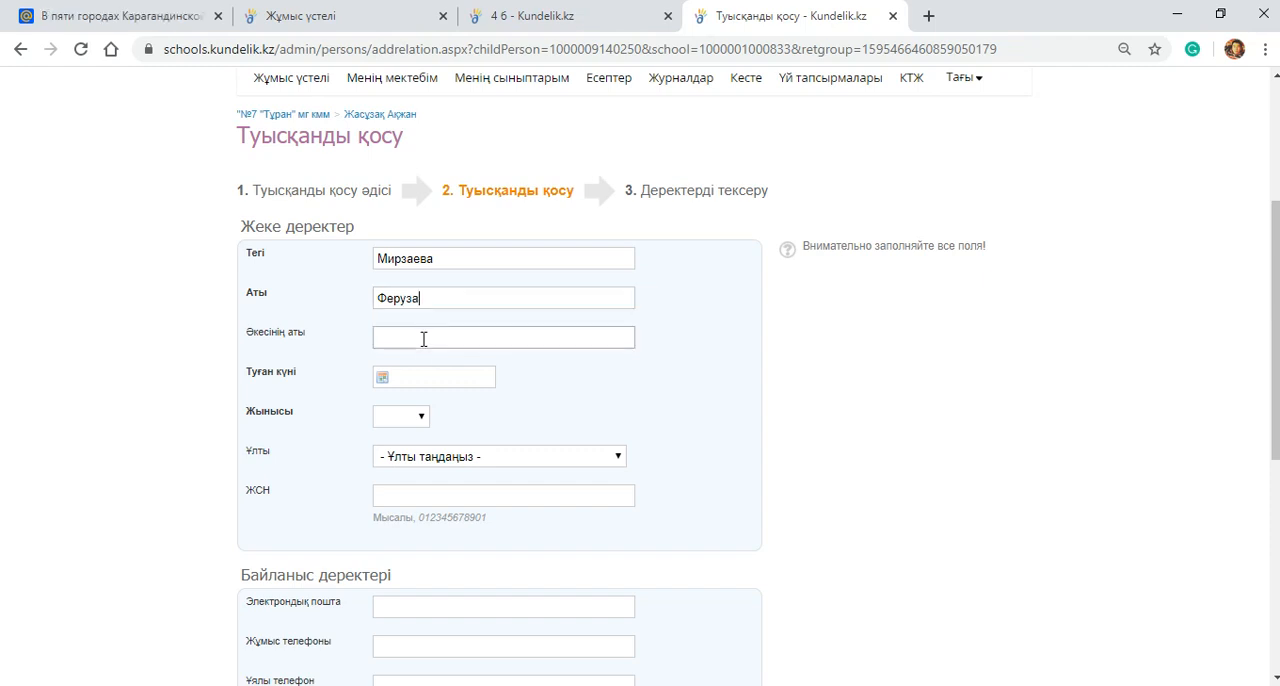
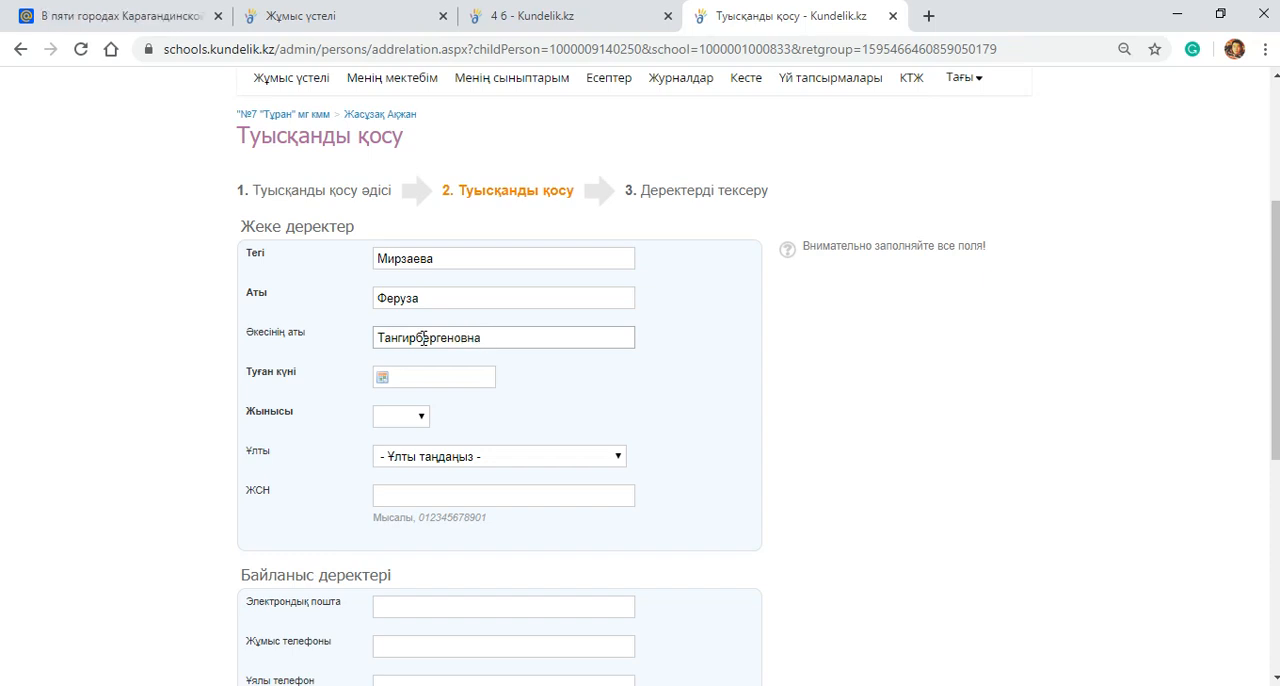
Step: Fill in the parent's date of birth in Туған күні
click(428, 380)
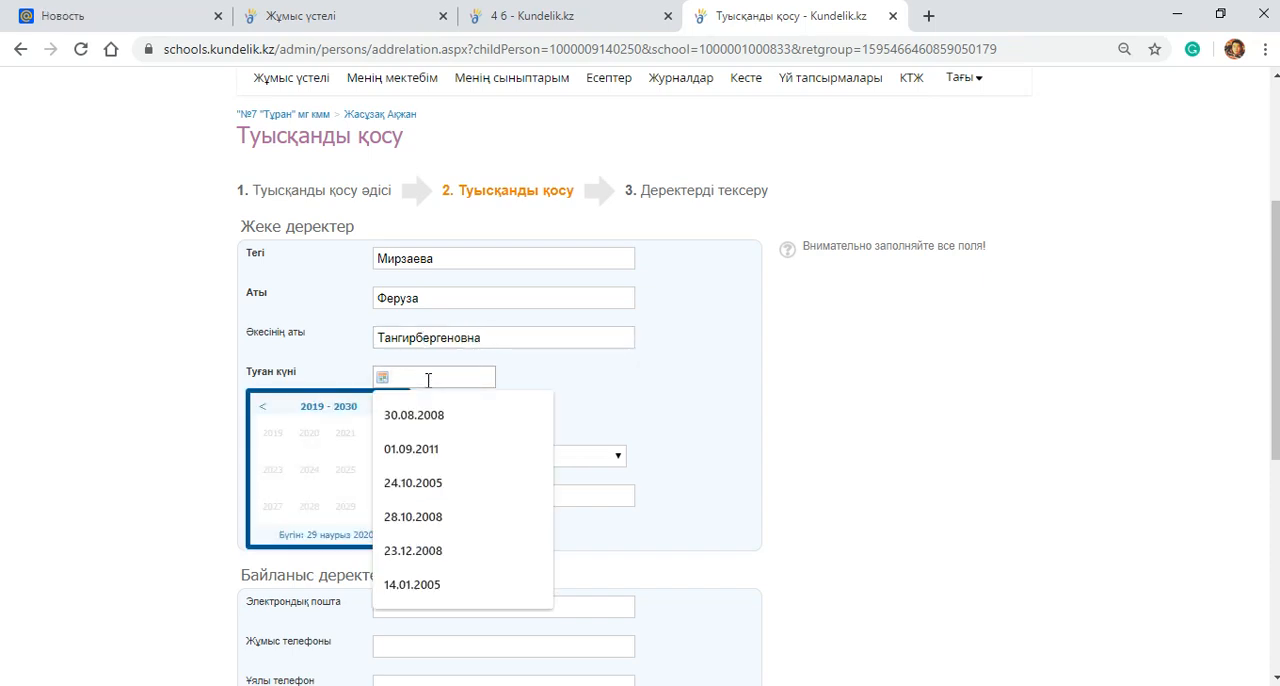
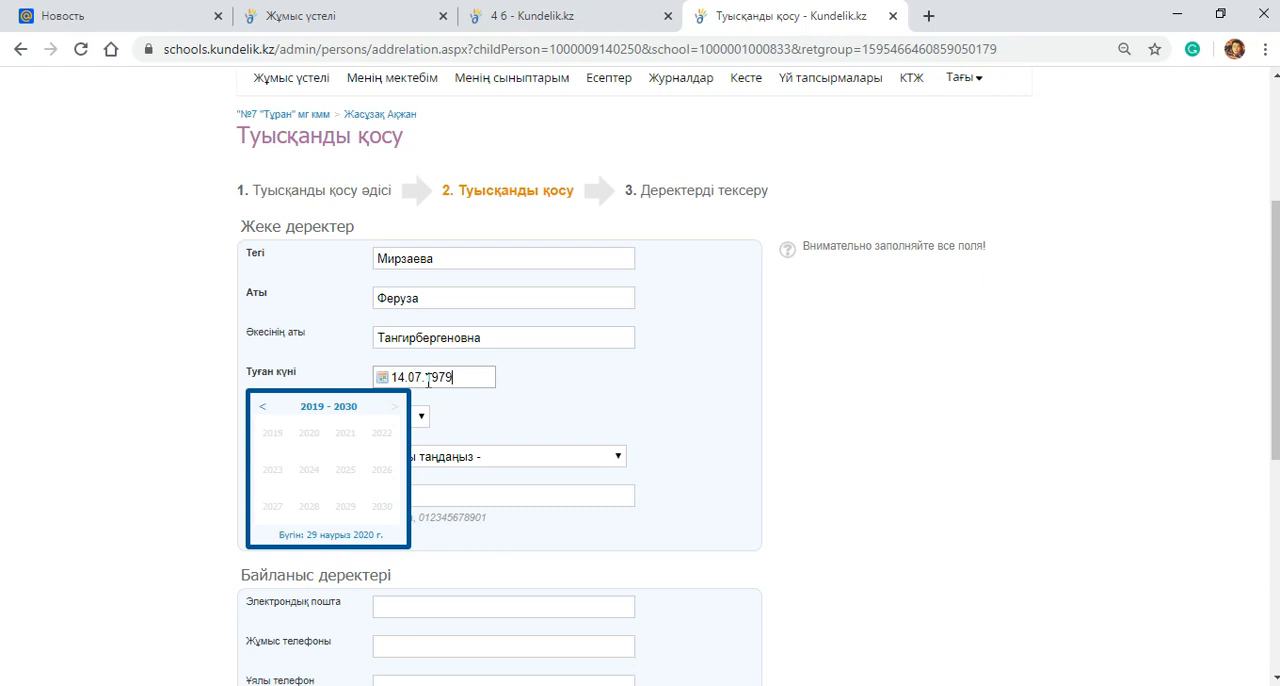
Step: Set the parent's Жынысы to Әйел and Ұлты to қазақ
click(418, 416)
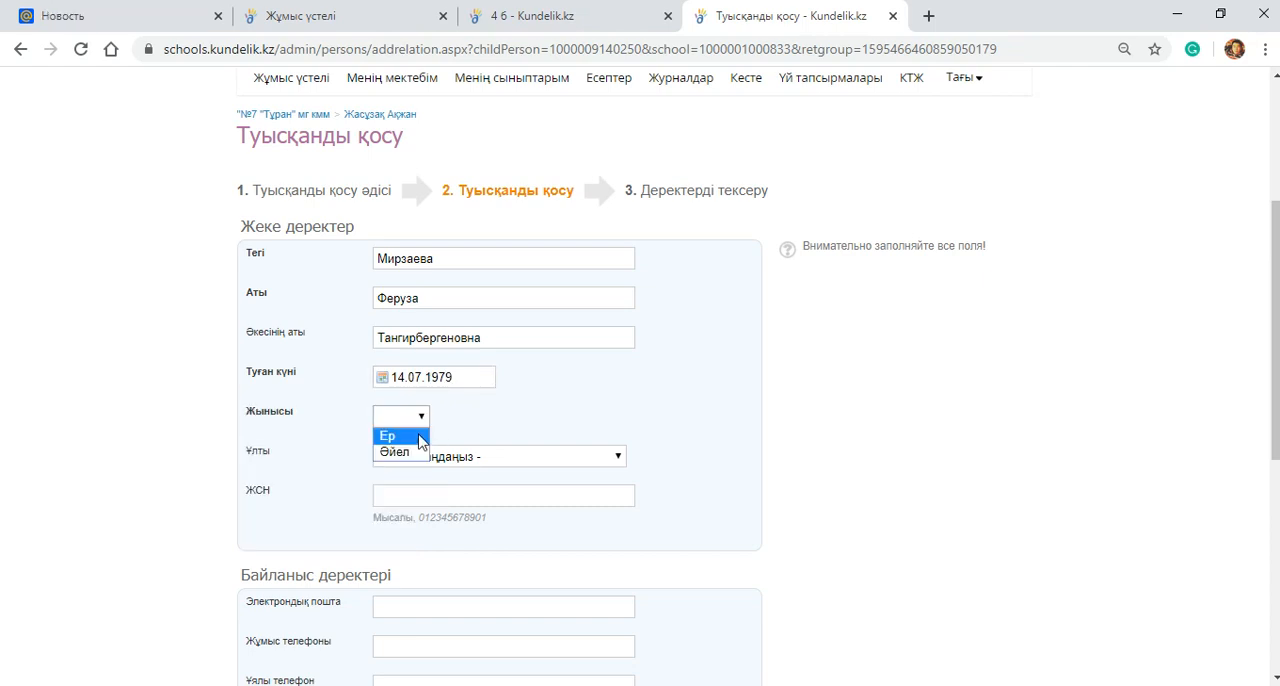
click(400, 450)
click(400, 456)
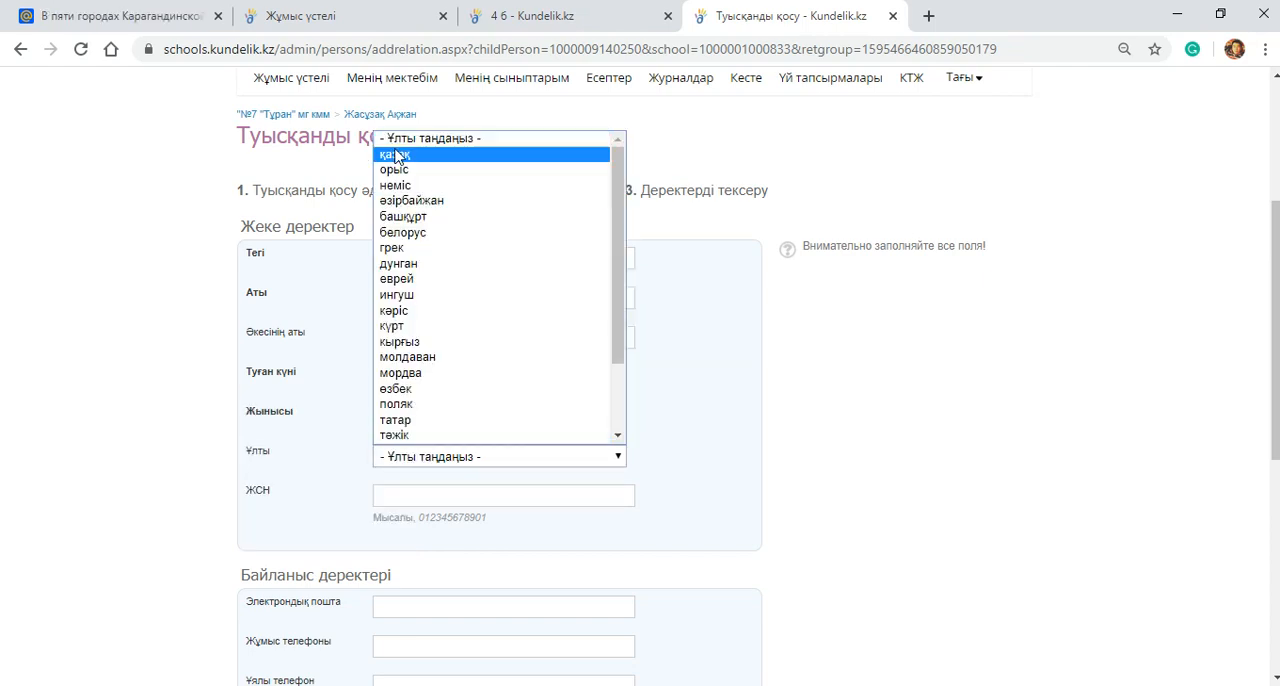
click(396, 155)
Step: Enter the parent's individual identification number in the ЖСН field
scroll(400, 163, down, 2)
click(397, 310)
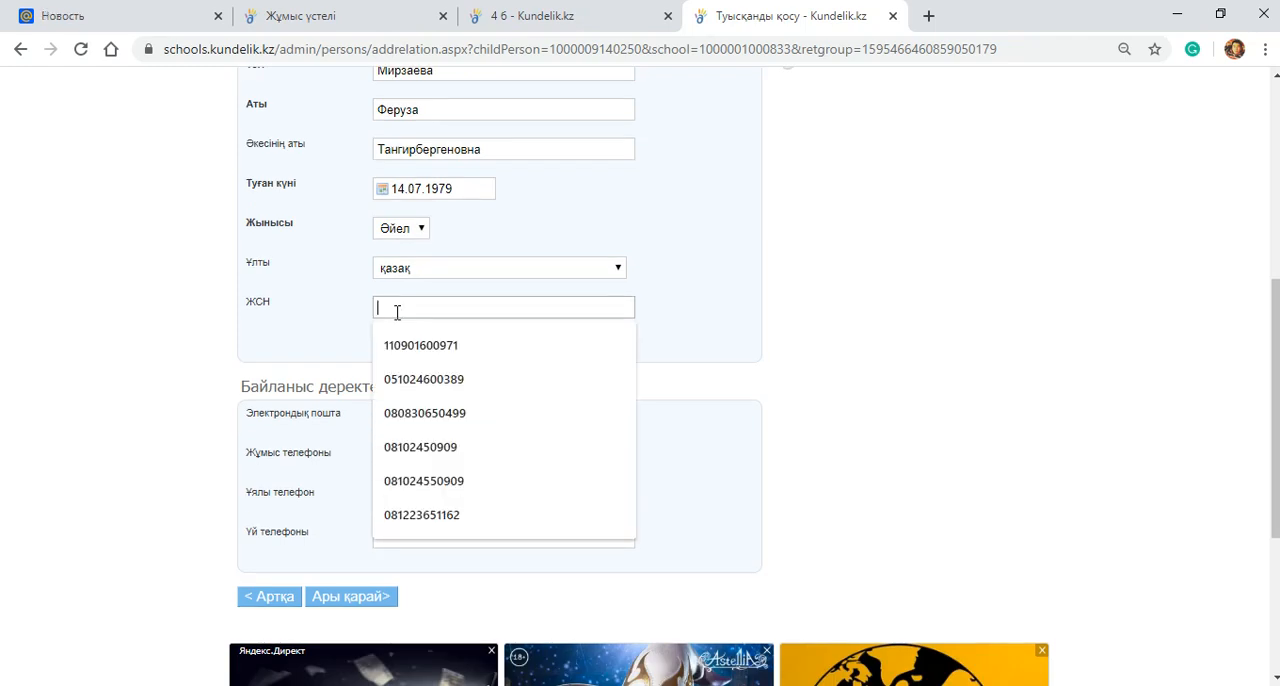
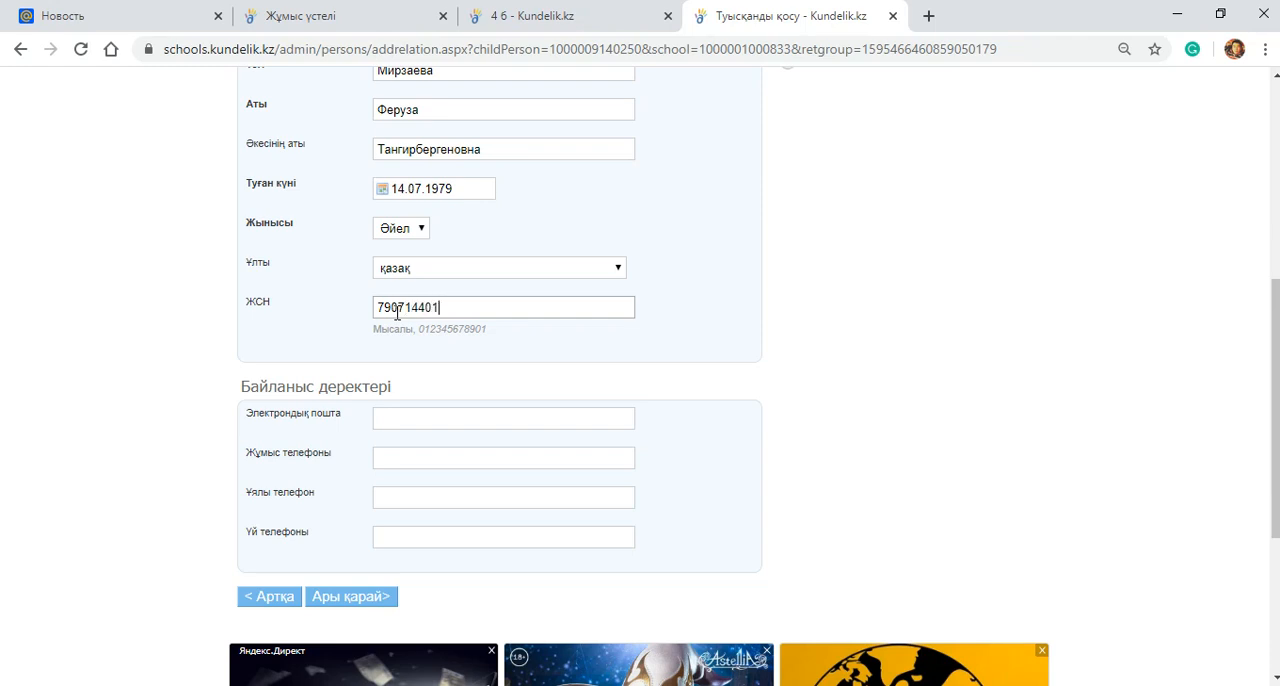
click(414, 420)
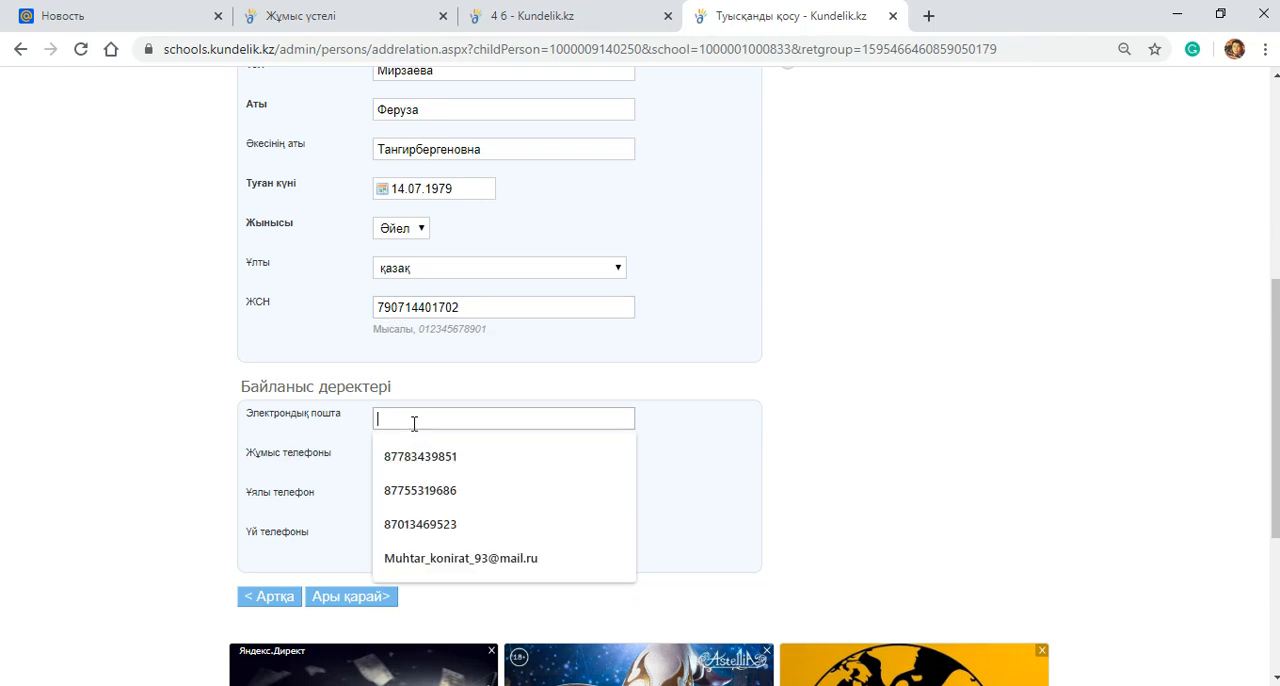
click(425, 559)
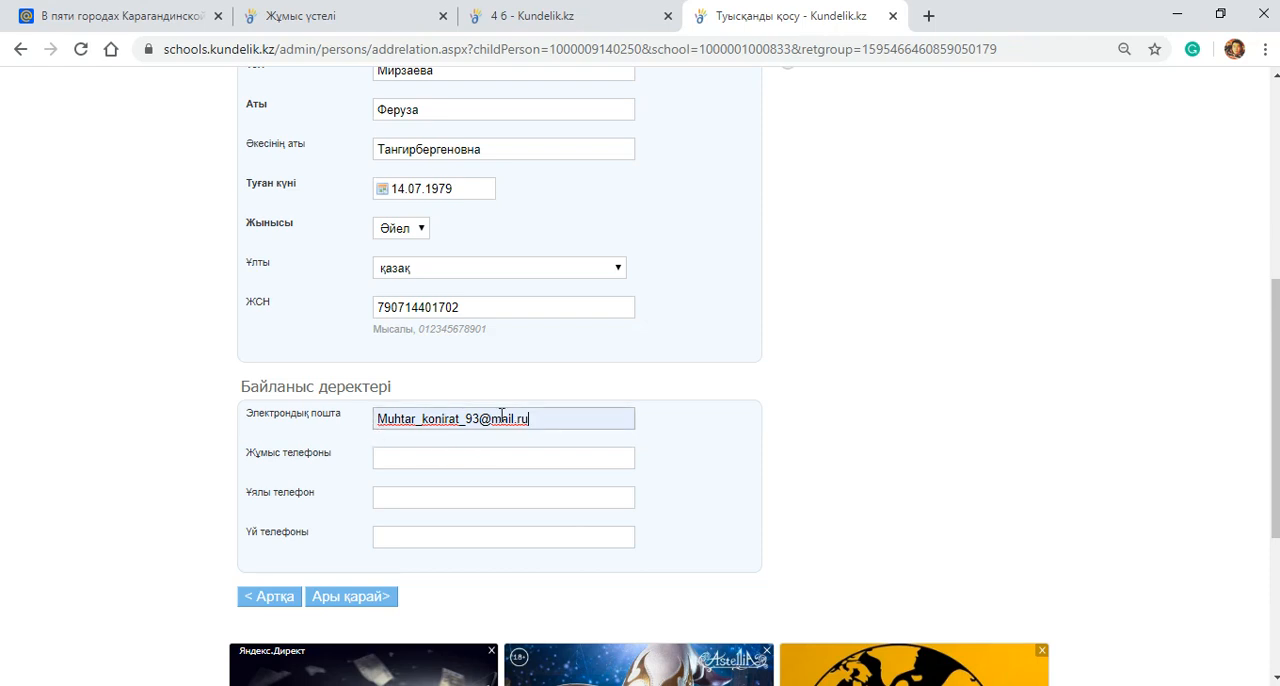
click(534, 416)
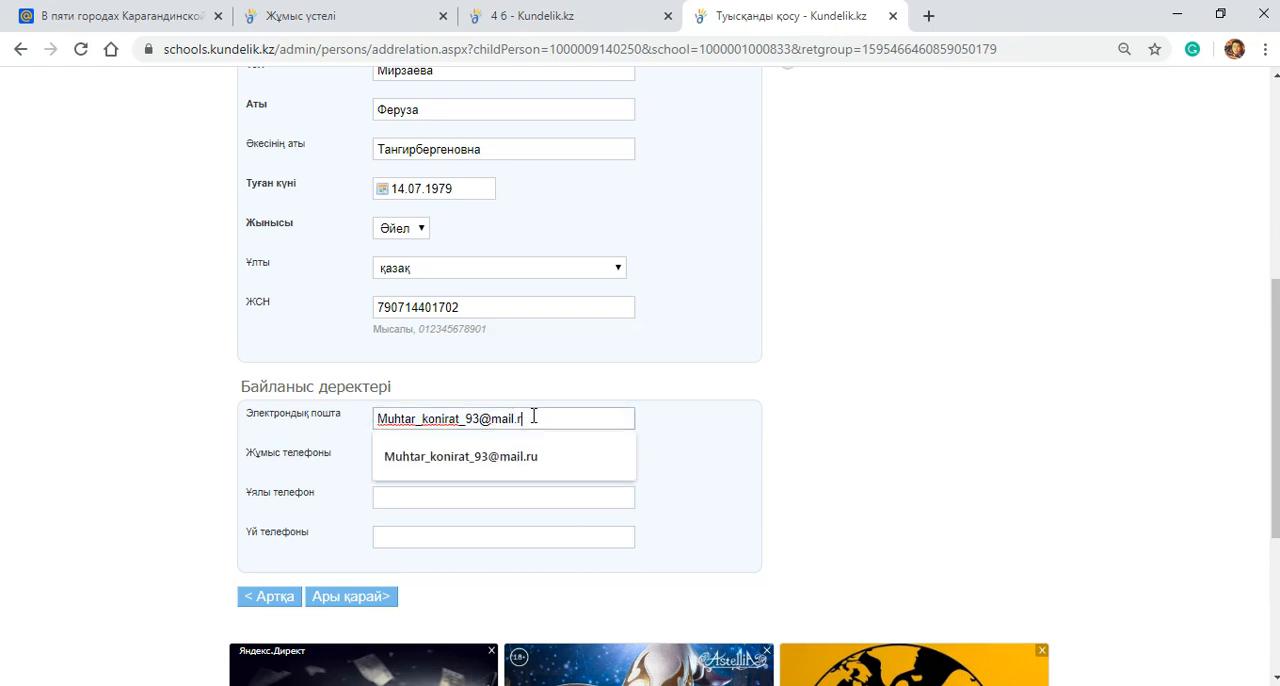
key(BackSpace)
key(BackSpace)
key(BackSpace)
key(BackSpace)
key(BackSpace)
key(BackSpace)
key(BackSpace)
key(BackSpace)
key(BackSpace)
key(BackSpace)
key(BackSpace)
key(BackSpace)
key(BackSpace)
key(BackSpace)
key(BackSpace)
key(BackSpace)
key(BackSpace)
key(BackSpace)
key(BackSpace)
key(BackSpace)
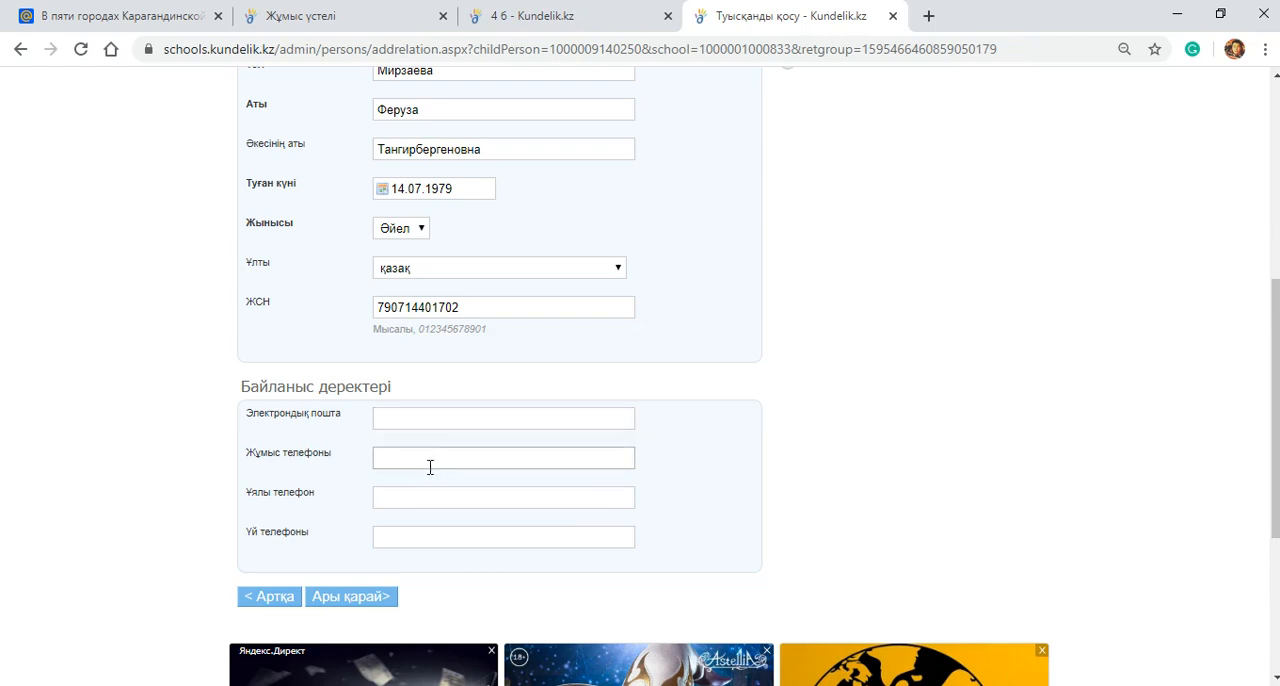
click(419, 493)
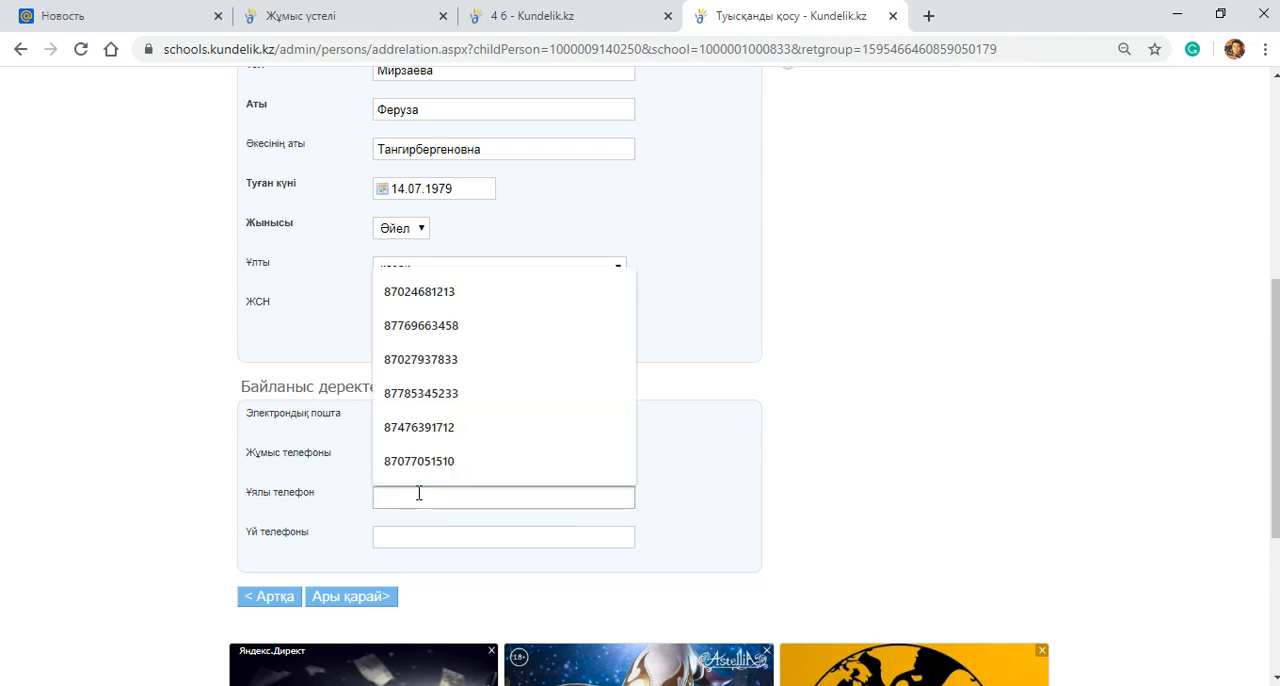
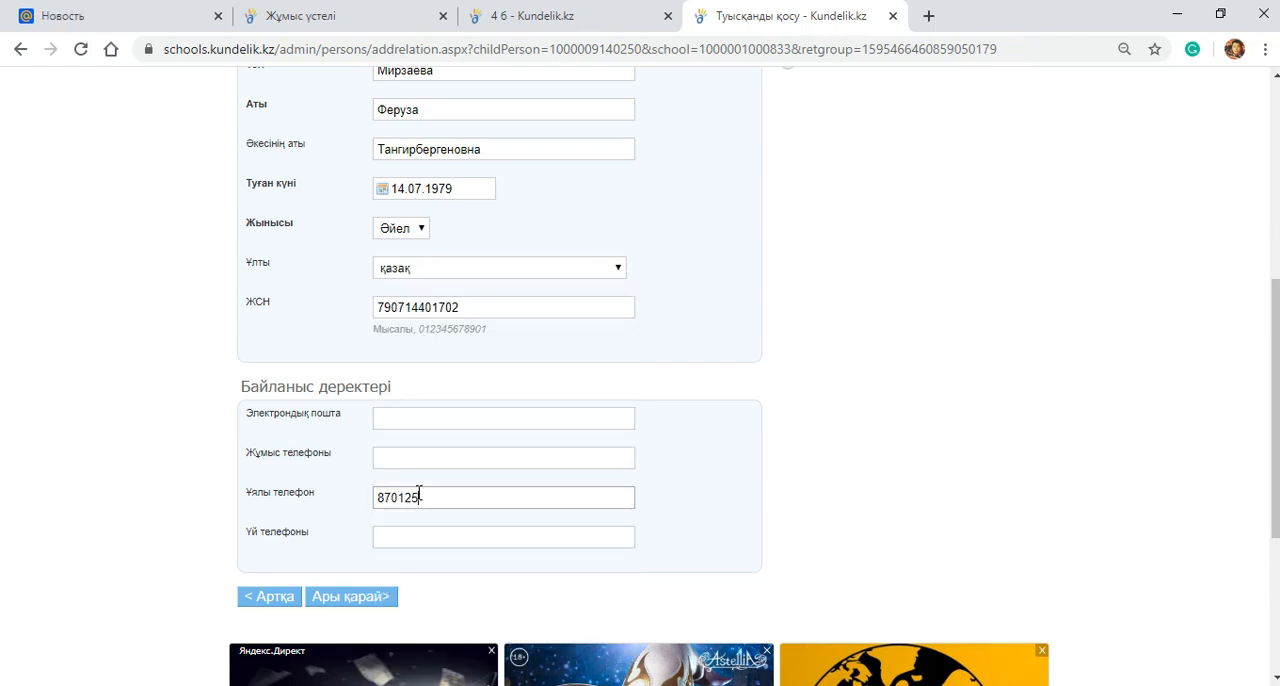
key(ctrl+a)
key(BackSpace)
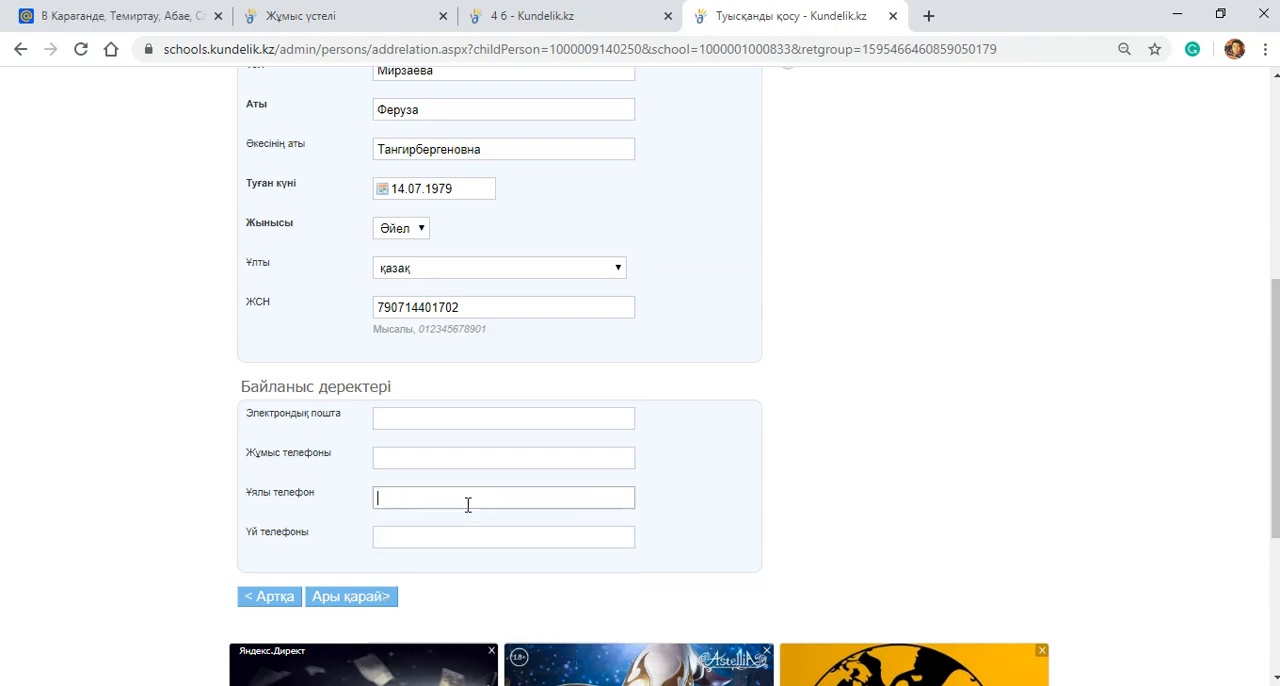
Step: Continue to Деректерді тексеру with the contact fields empty, set Туыстық түрі to Ана and link the parent to the student
click(341, 606)
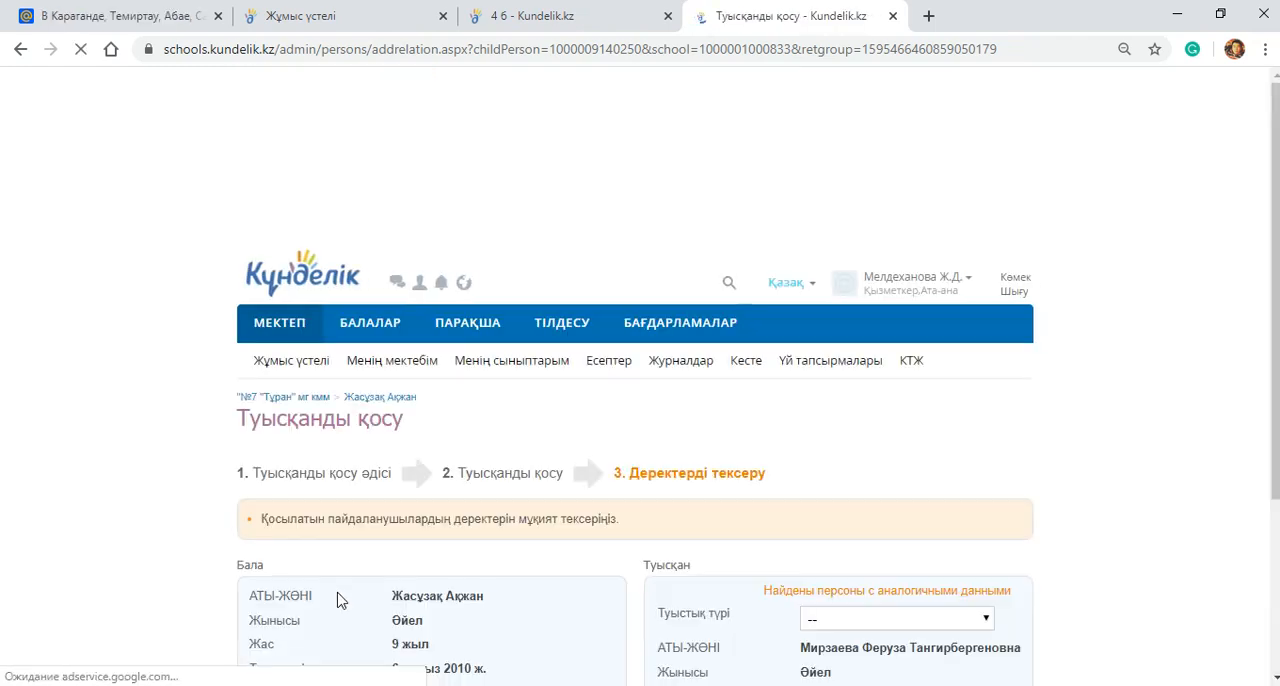
scroll(350, 580, down, 2)
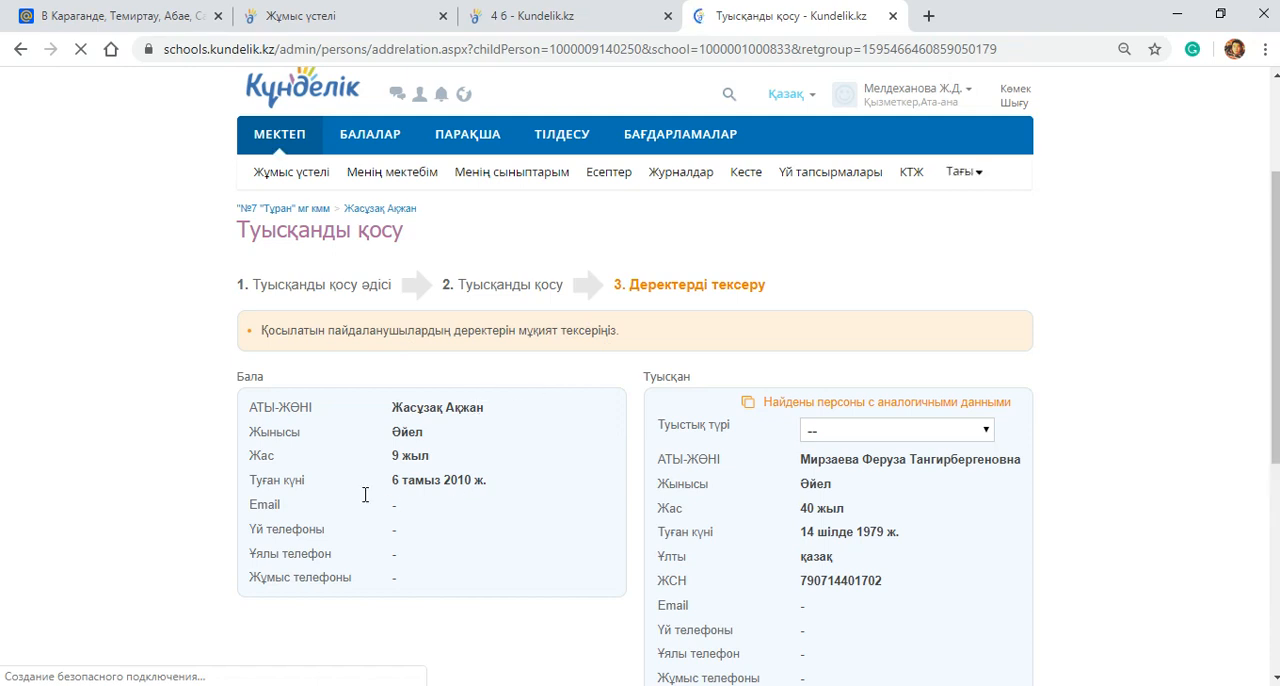
scroll(326, 360, down, 1)
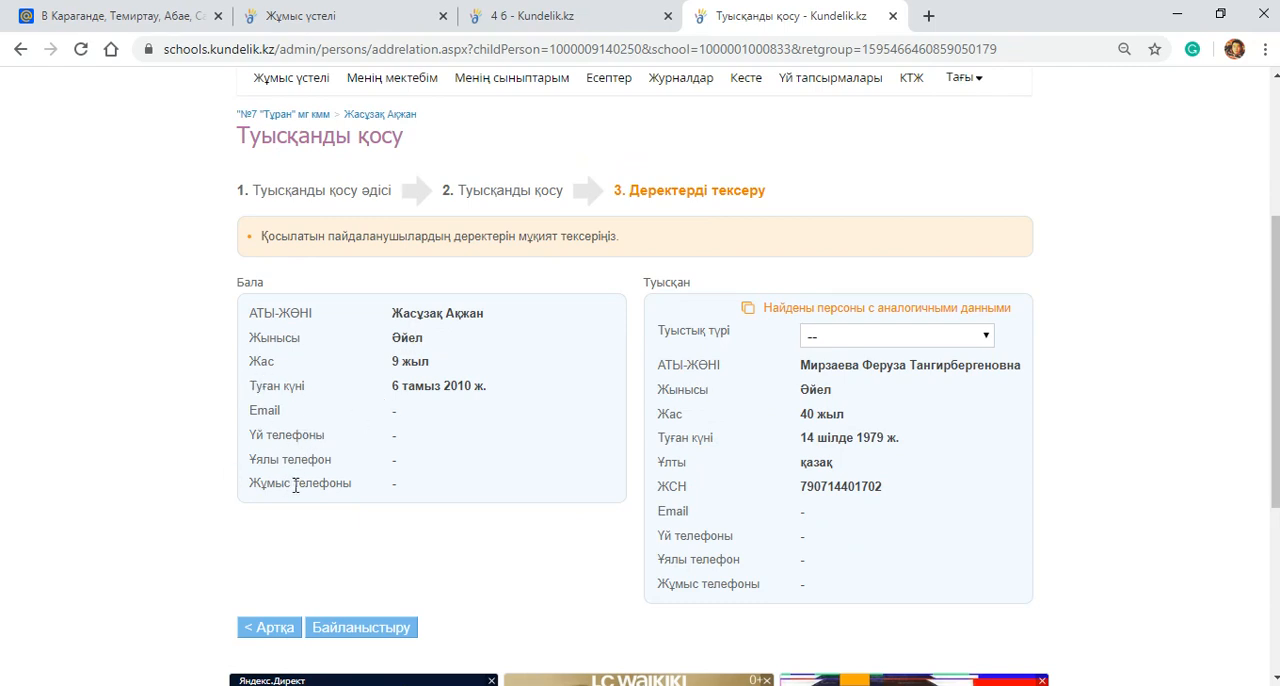
click(889, 341)
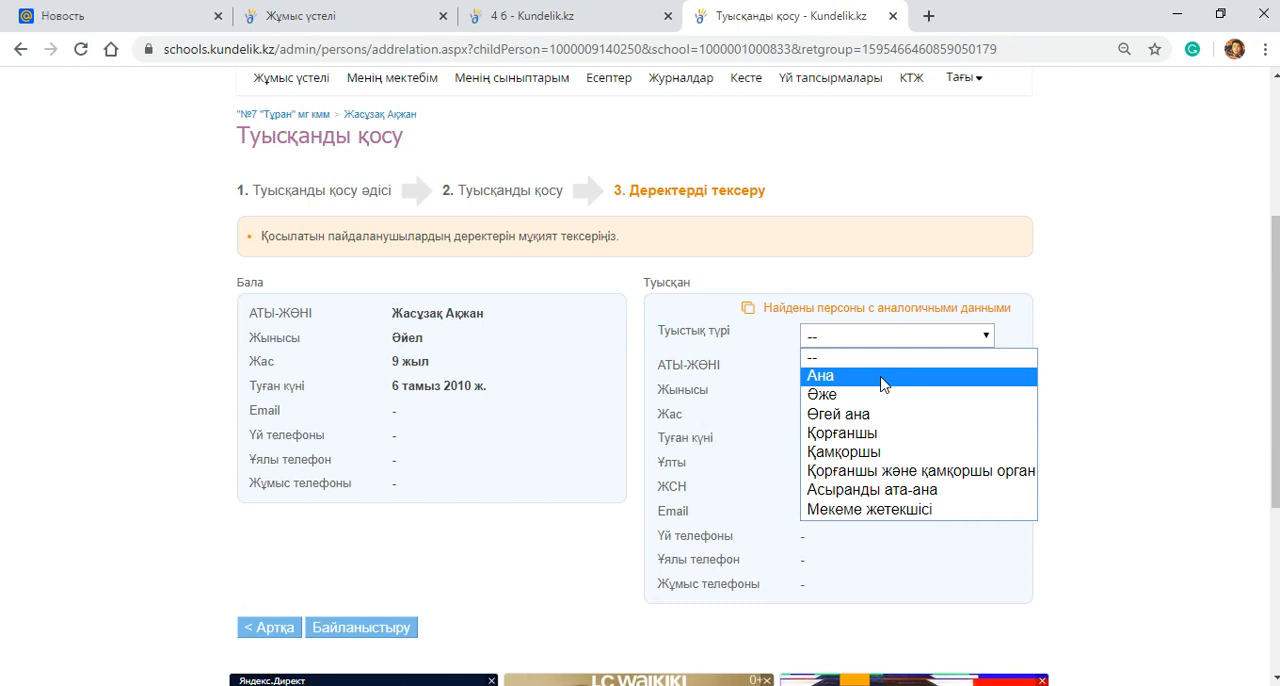
click(883, 384)
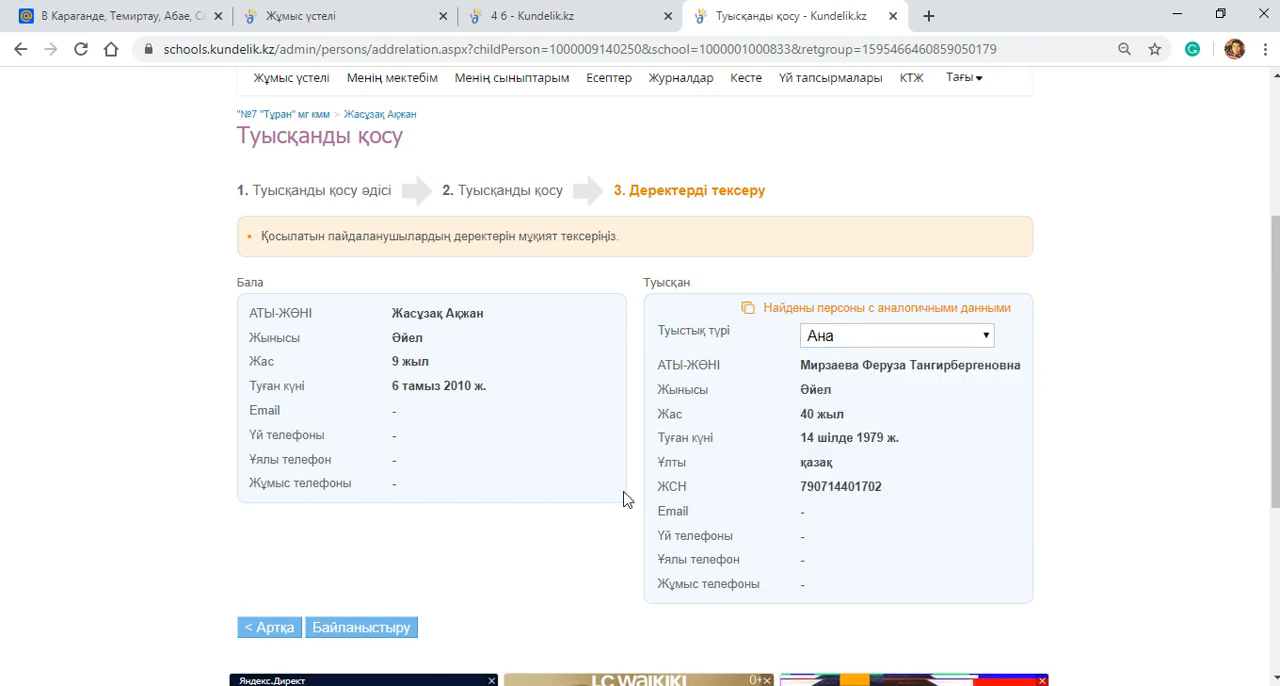
scroll(623, 497, down, 3)
click(370, 344)
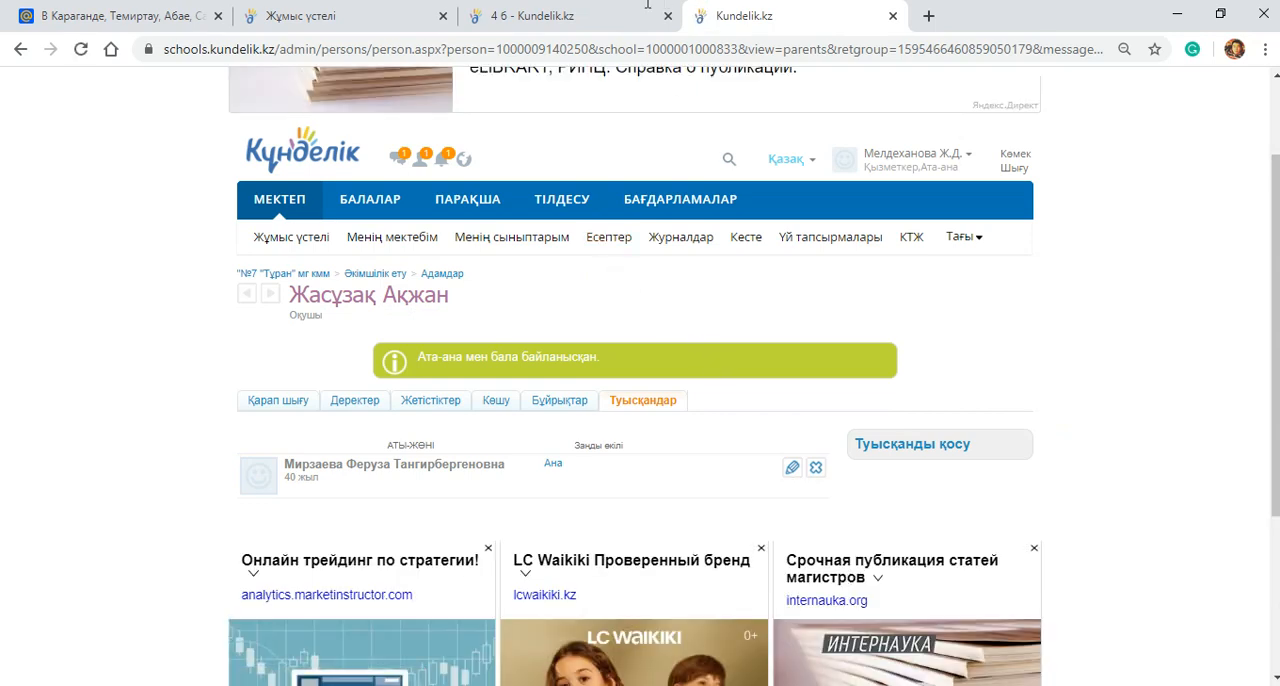
Step: Return to the already open class 4 б parents list and reload it
click(580, 12)
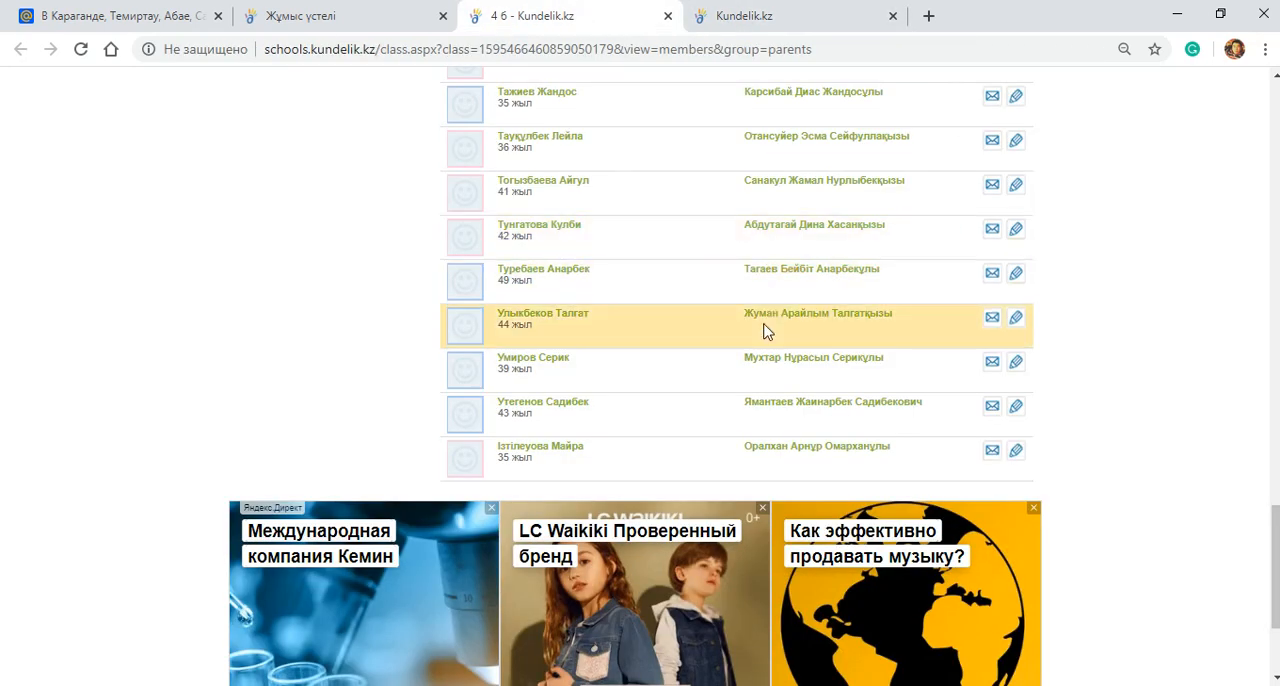
scroll(766, 331, up, 5)
scroll(555, 405, up, 5)
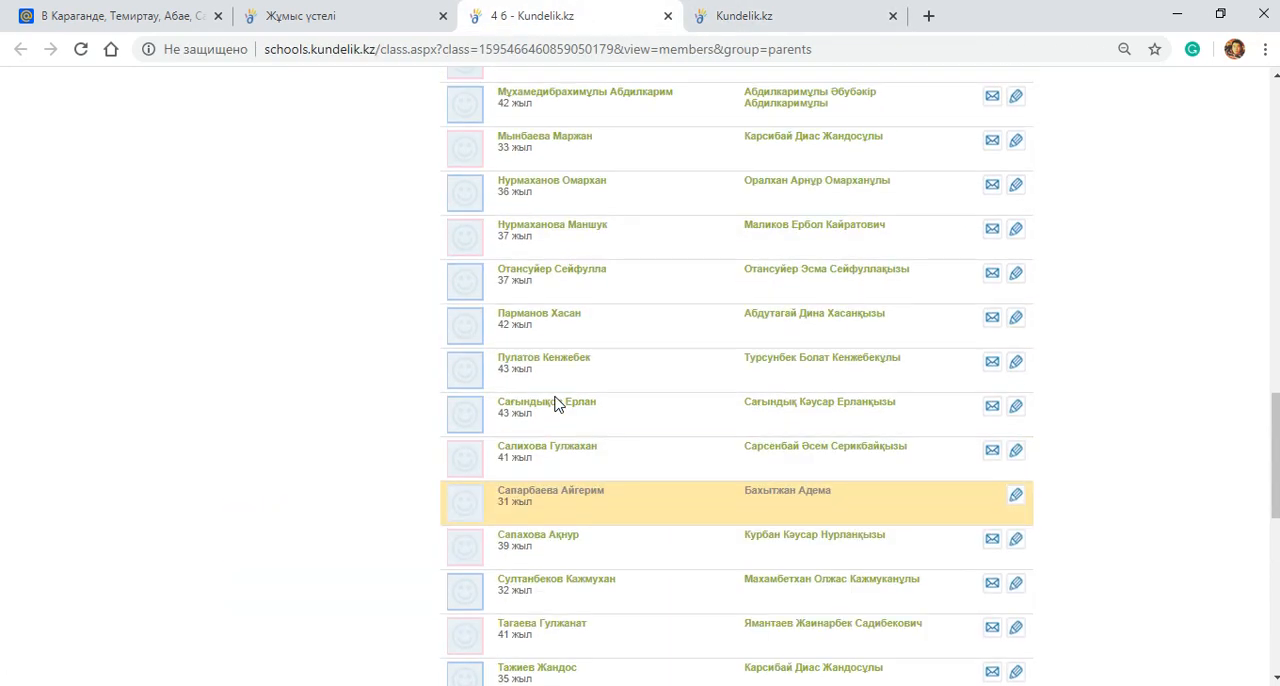
scroll(562, 398, up, 8)
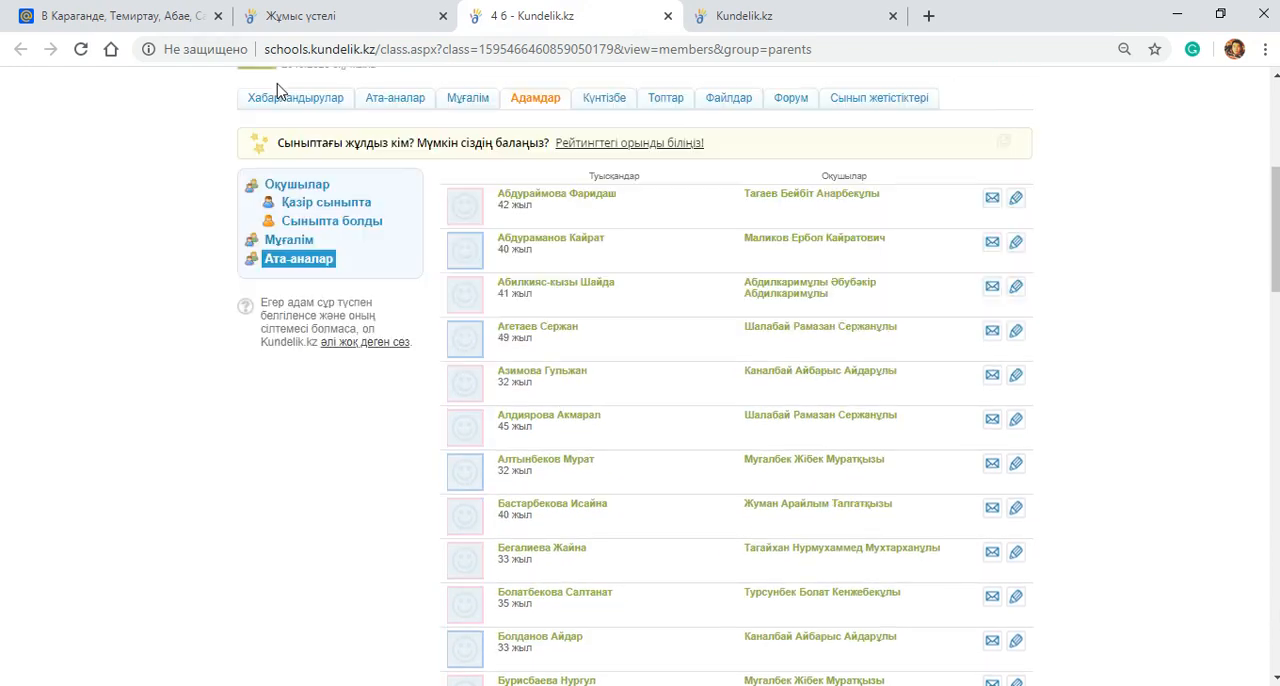
click(80, 49)
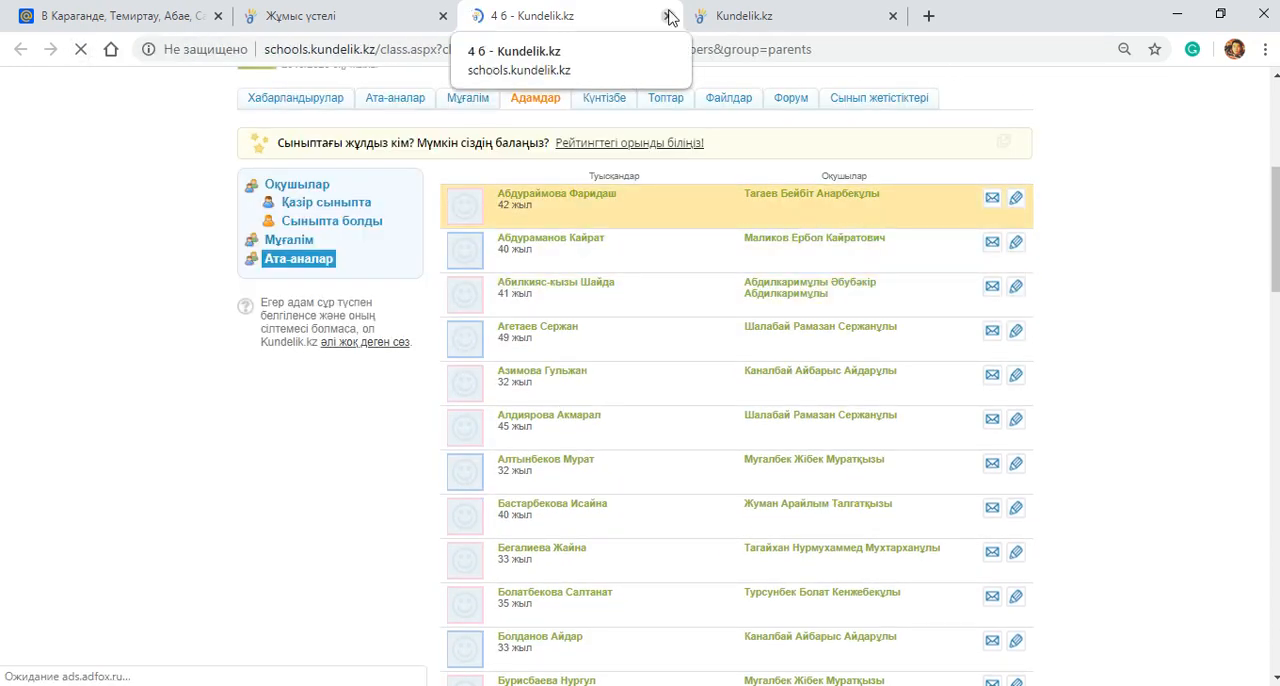
Step: Open a fresh class 4 б Ата-аналар list from Жұмыс үстелі and locate the newly linked mother
click(390, 15)
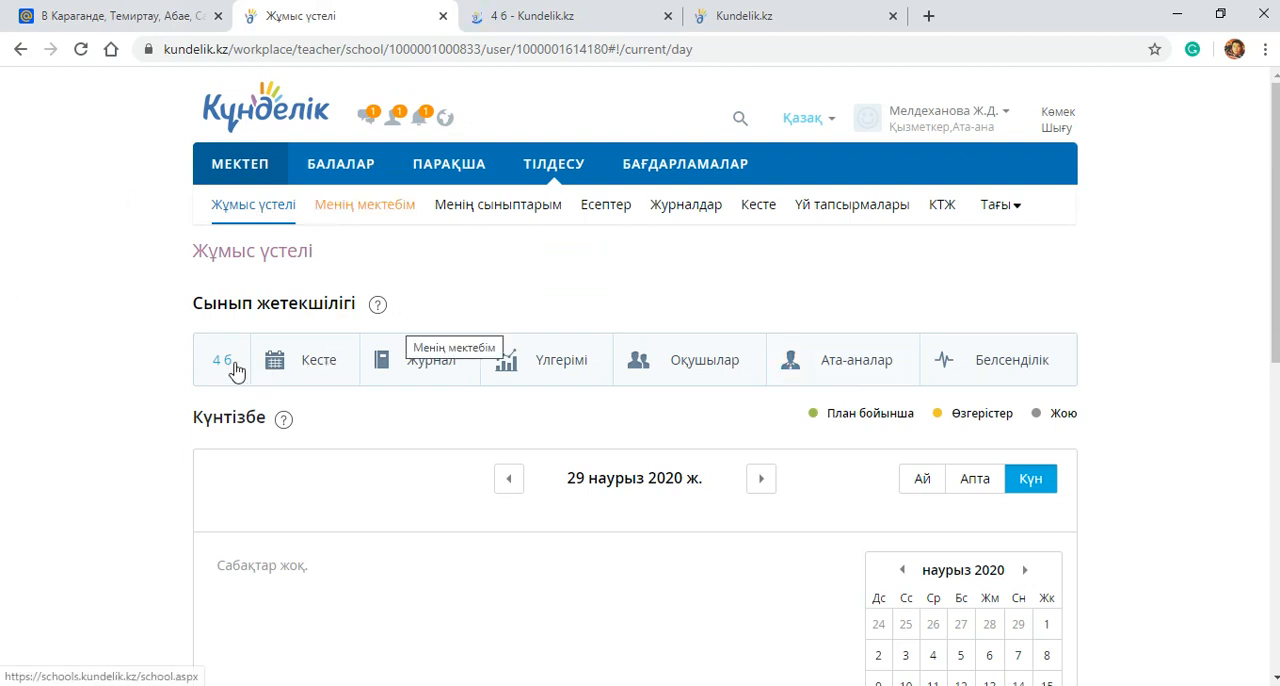
click(850, 375)
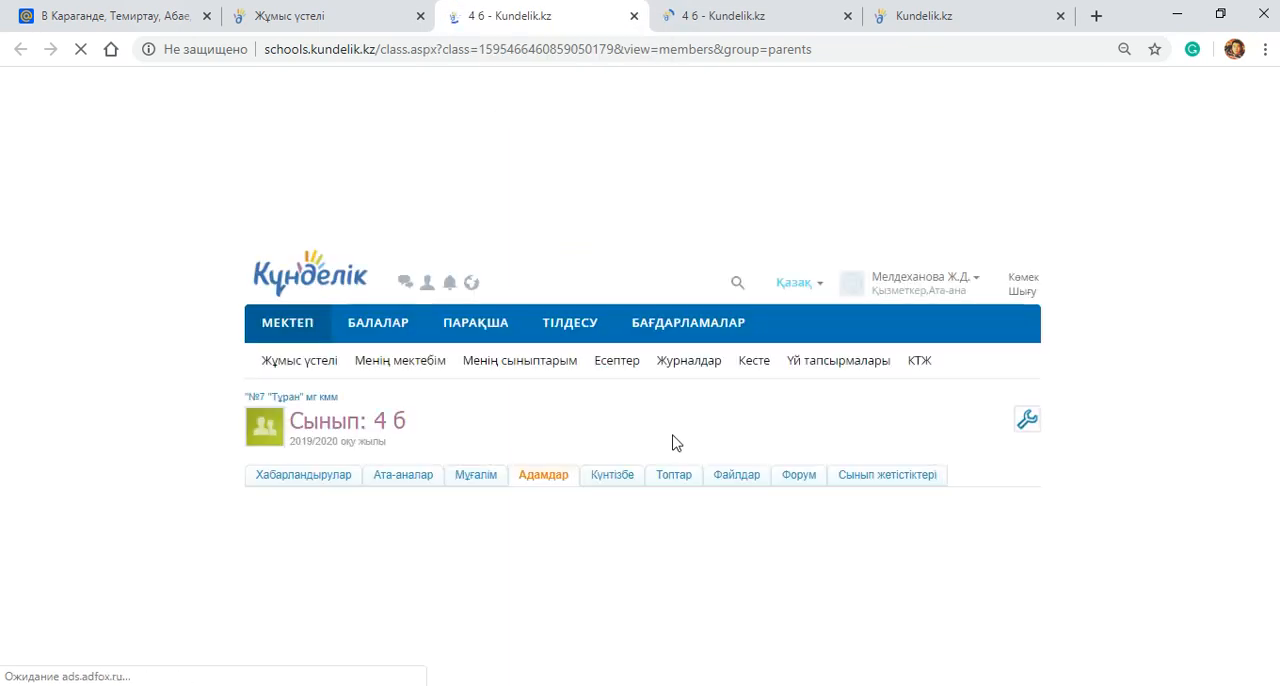
scroll(735, 492, down, 4)
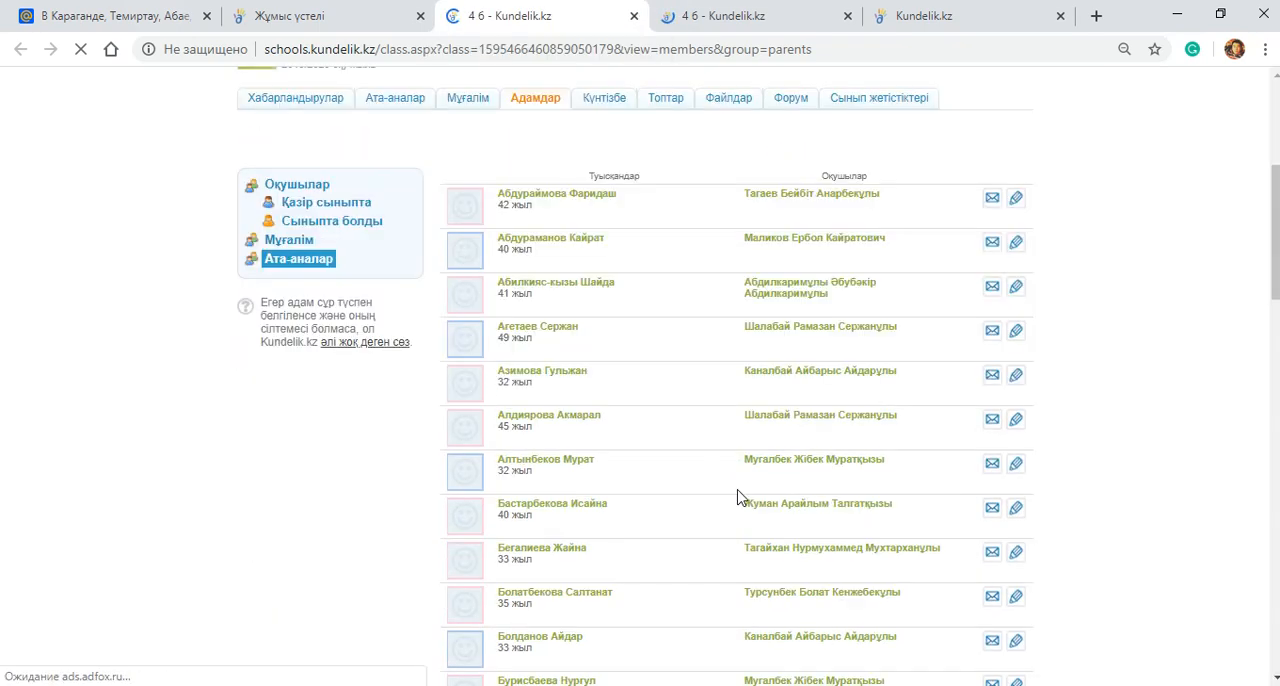
scroll(714, 434, down, 10)
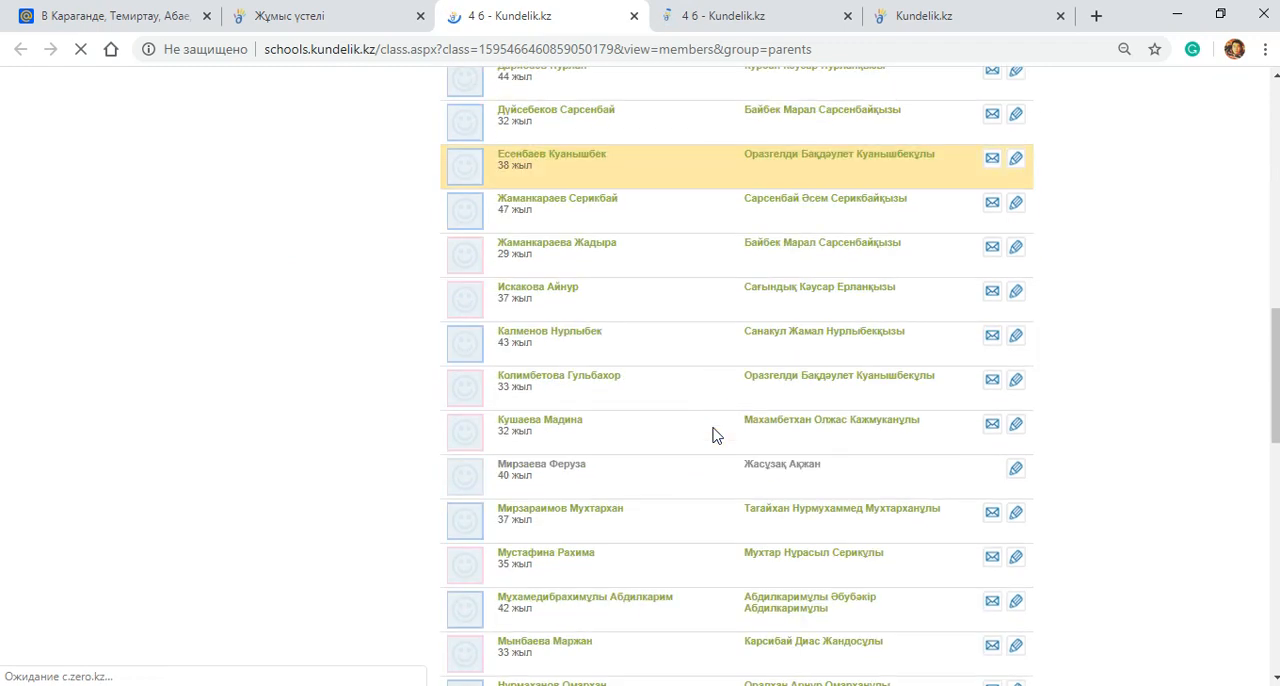
Step: Open the newly linked mother's profile from the class 4 б parents list, examine her first-login username and temporary password, and return to Жұмыс үстелі
scroll(560, 345, up, 2)
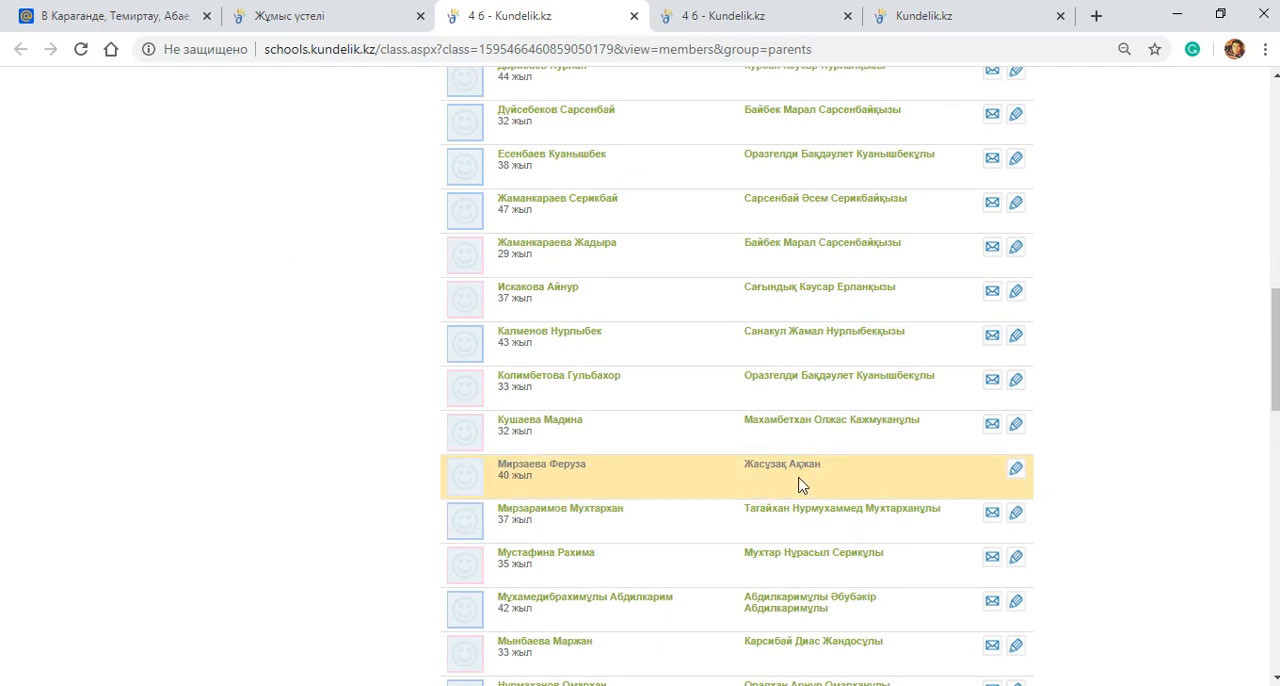
scroll(798, 485, down, 6)
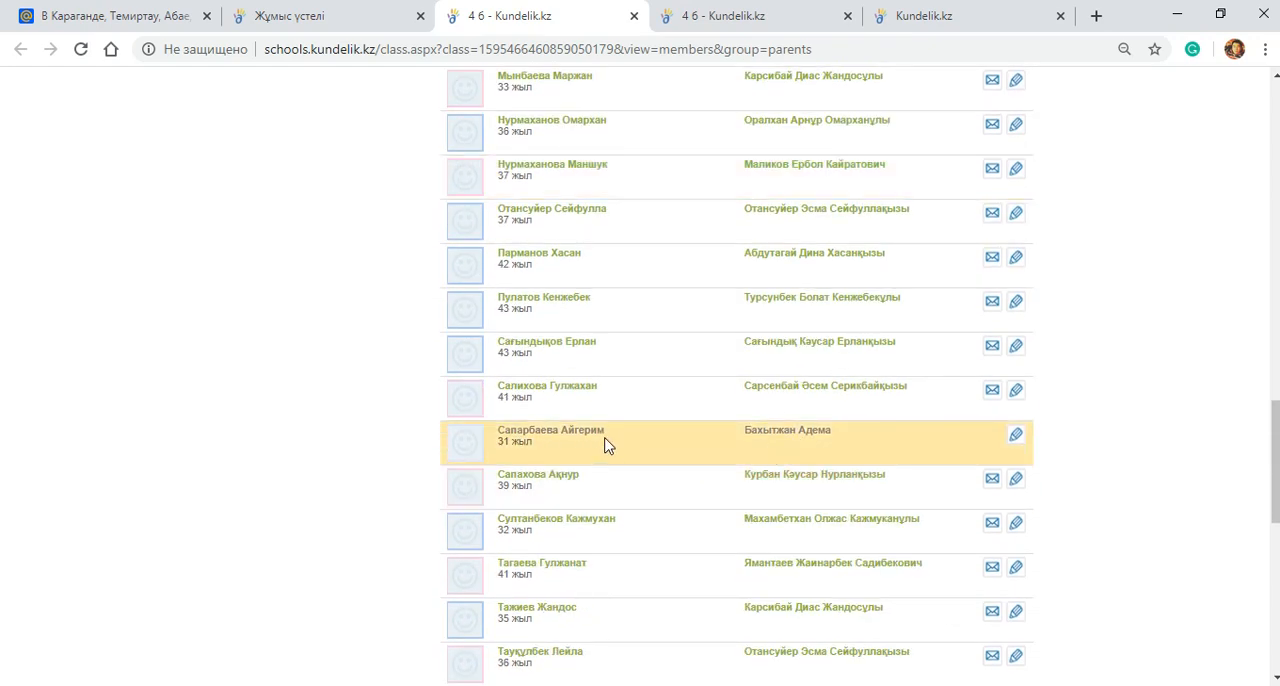
scroll(880, 458, up, 3)
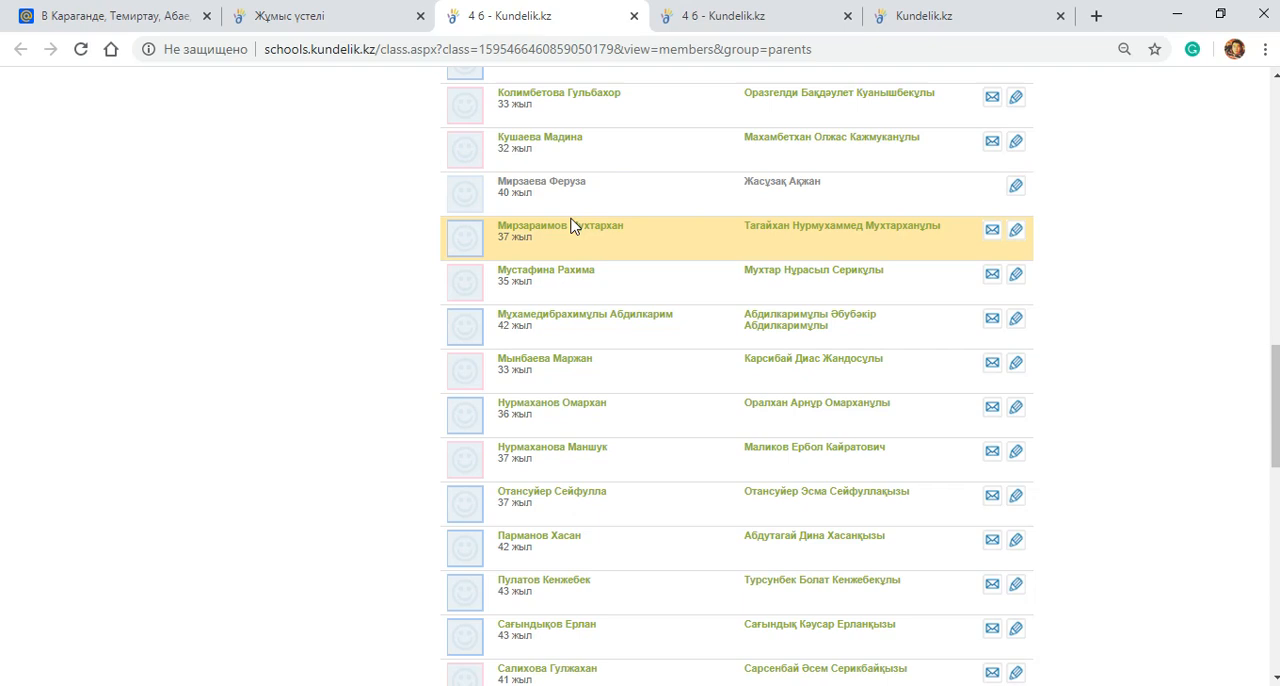
click(1016, 189)
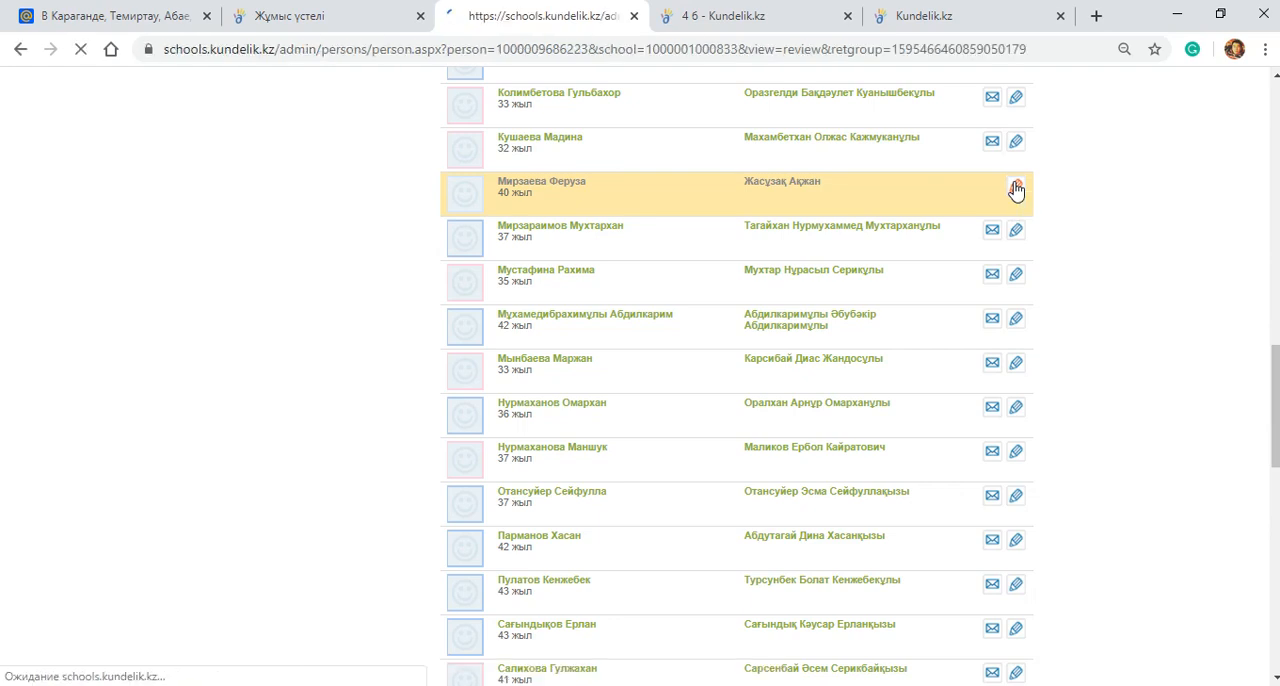
scroll(571, 300, down, 5)
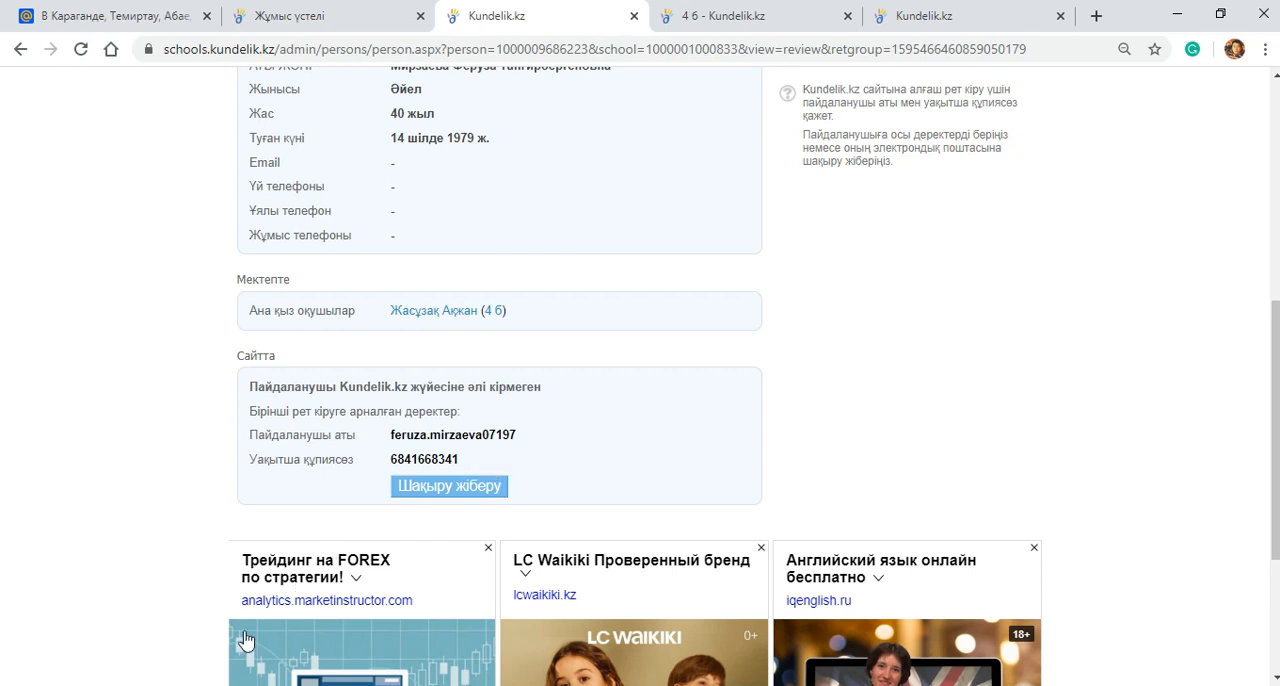
scroll(398, 410, up, 4)
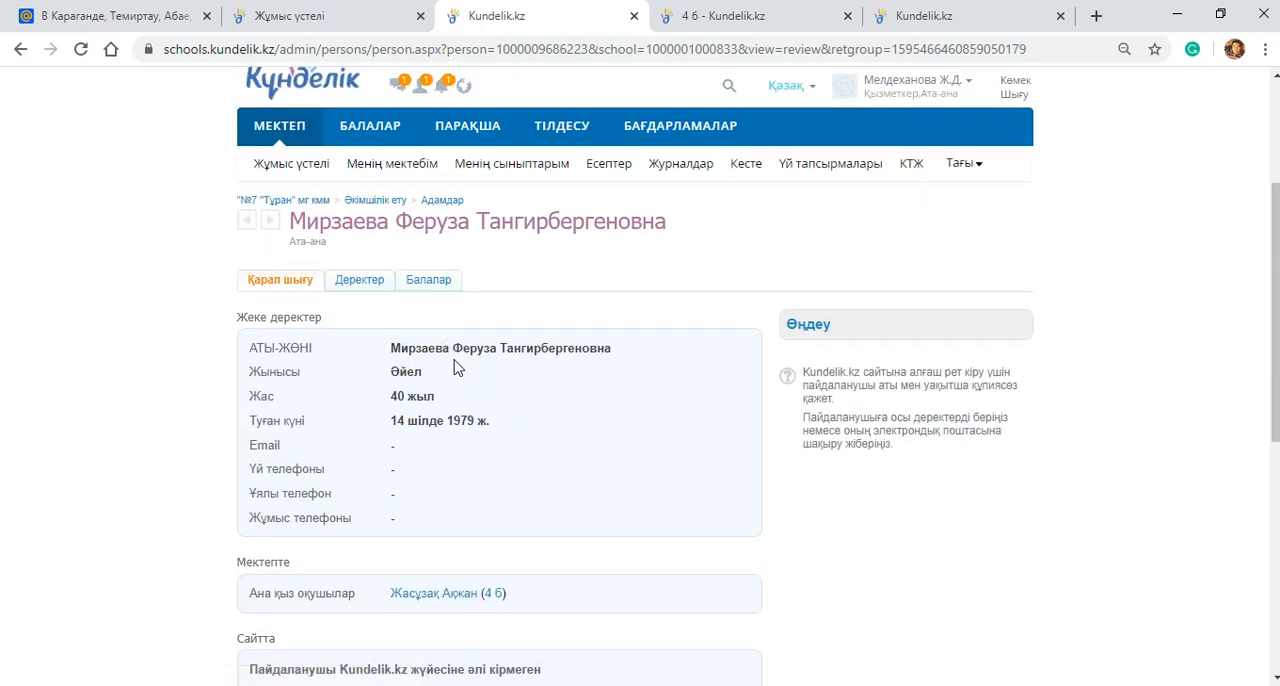
click(333, 12)
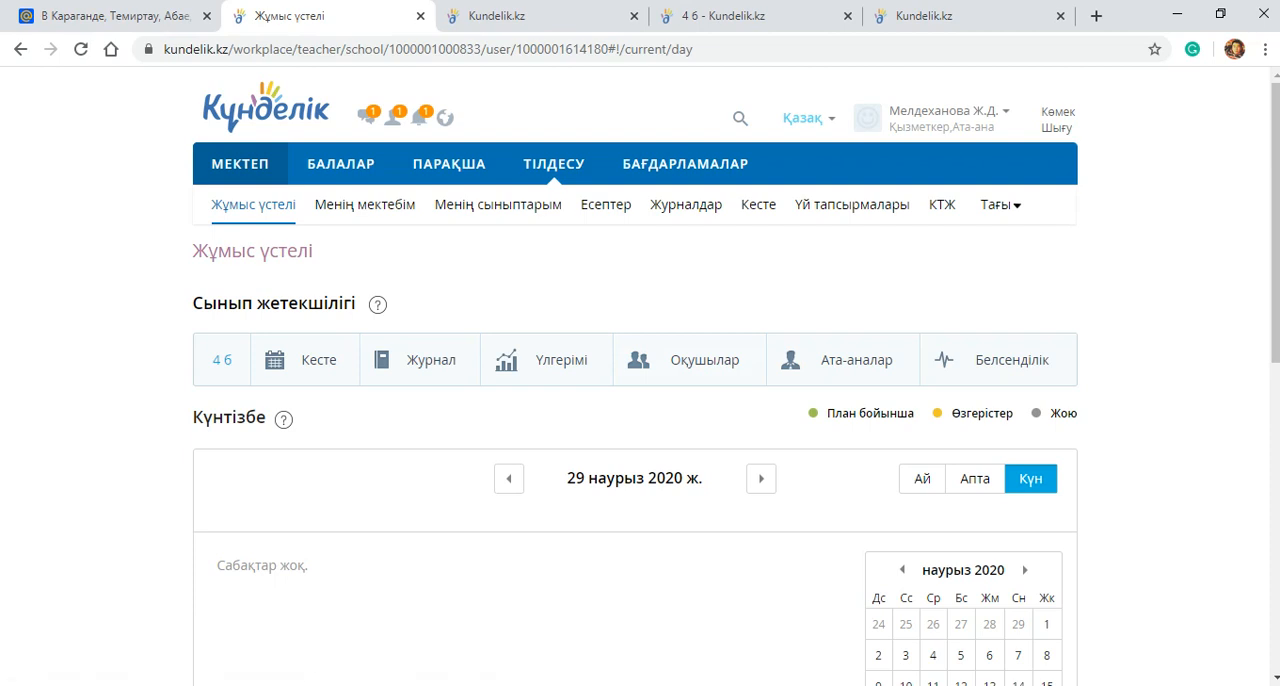
mouse_move(254, 685)
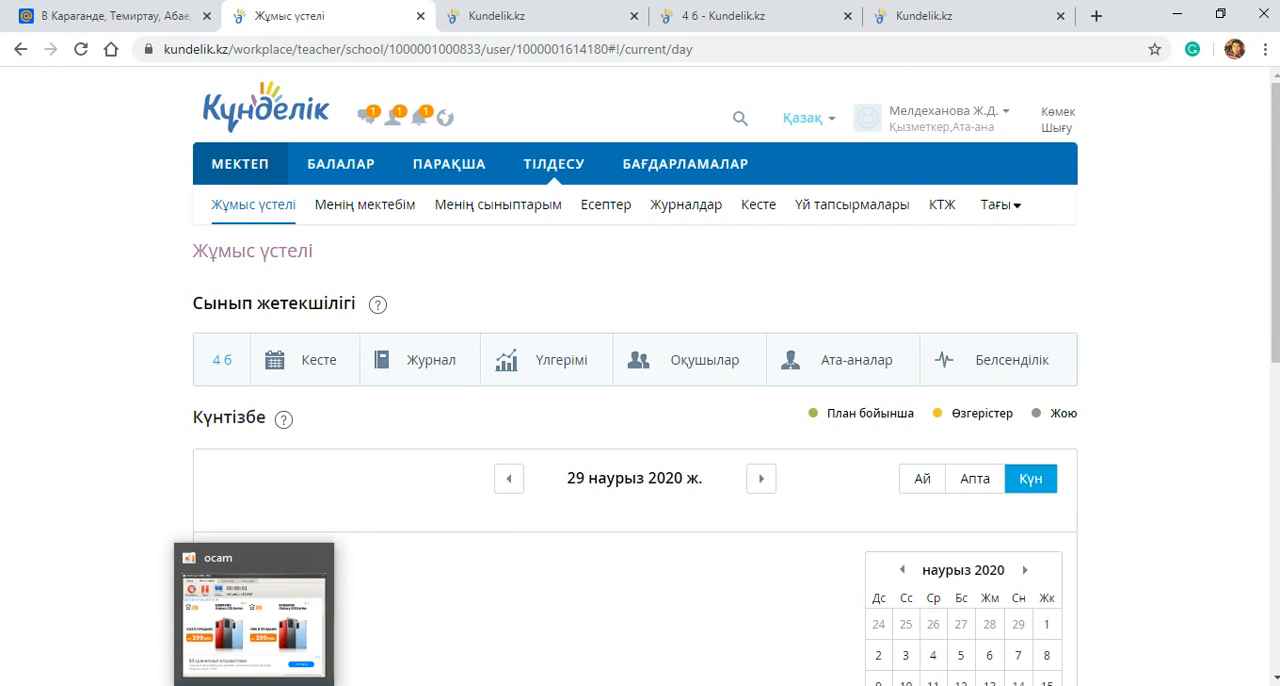
click(254, 620)
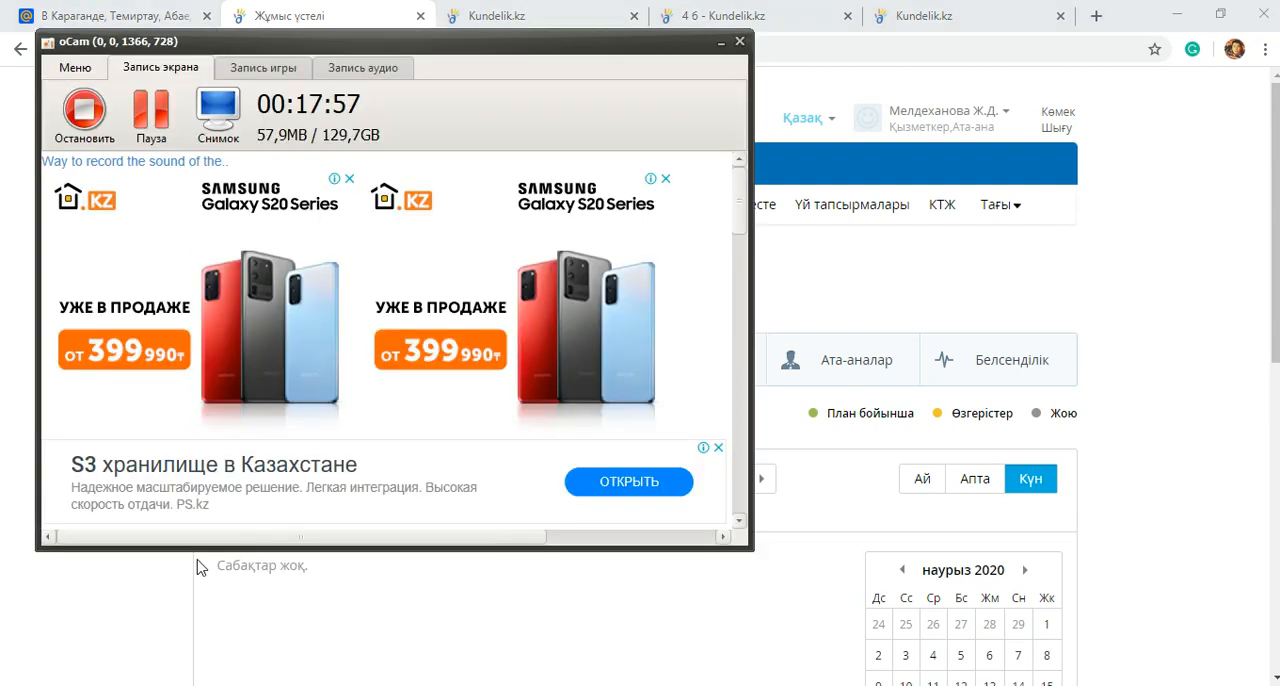